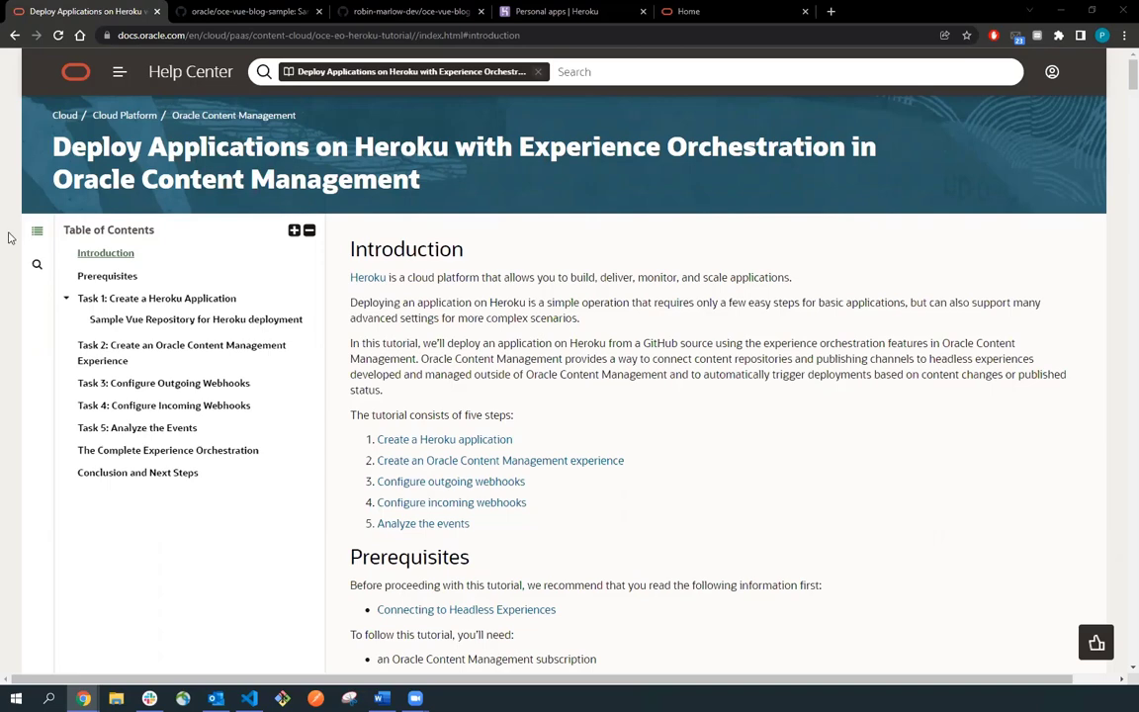
Skim the Heroku deployment tutorial, then switch to the oracle/oce-vue-blog-sample GitHub repository.
scroll(560, 330, down, 3)
scroll(560, 328, up, 1)
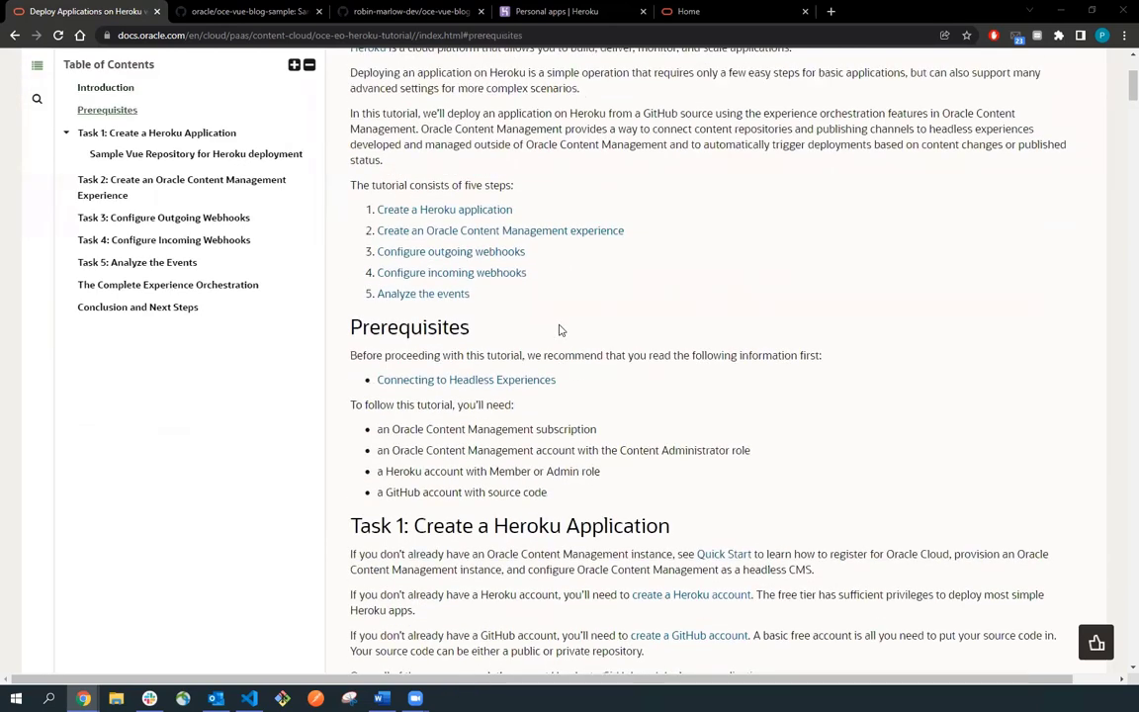
scroll(560, 330, up, 3)
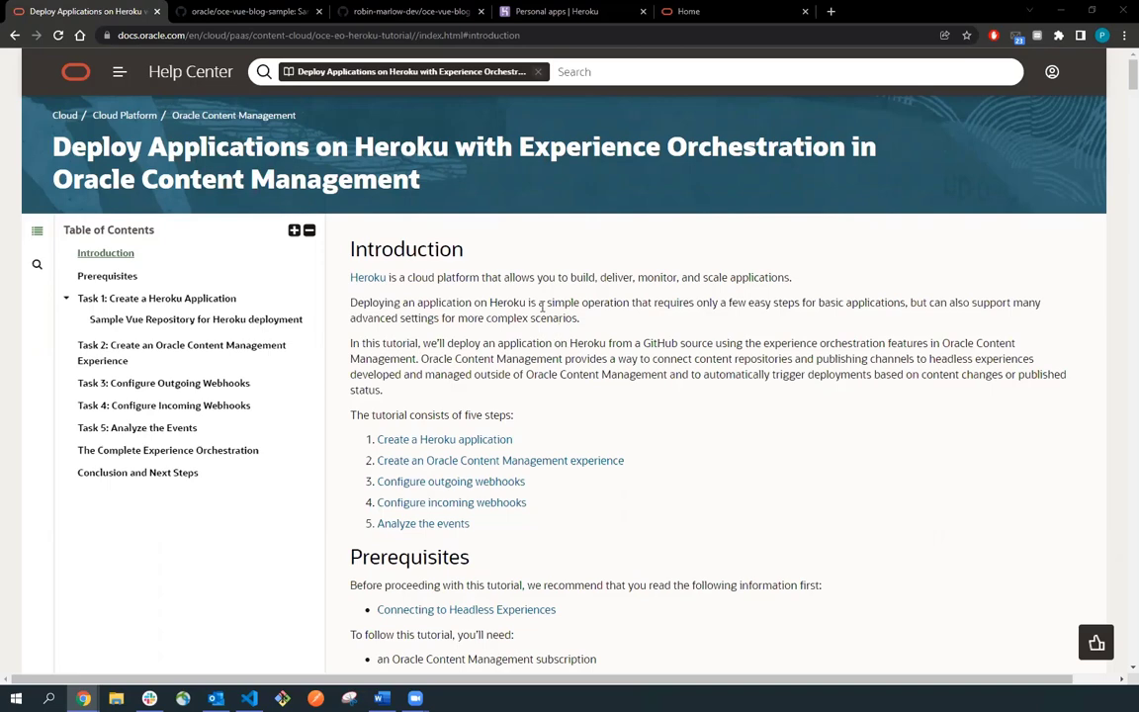
click(188, 10)
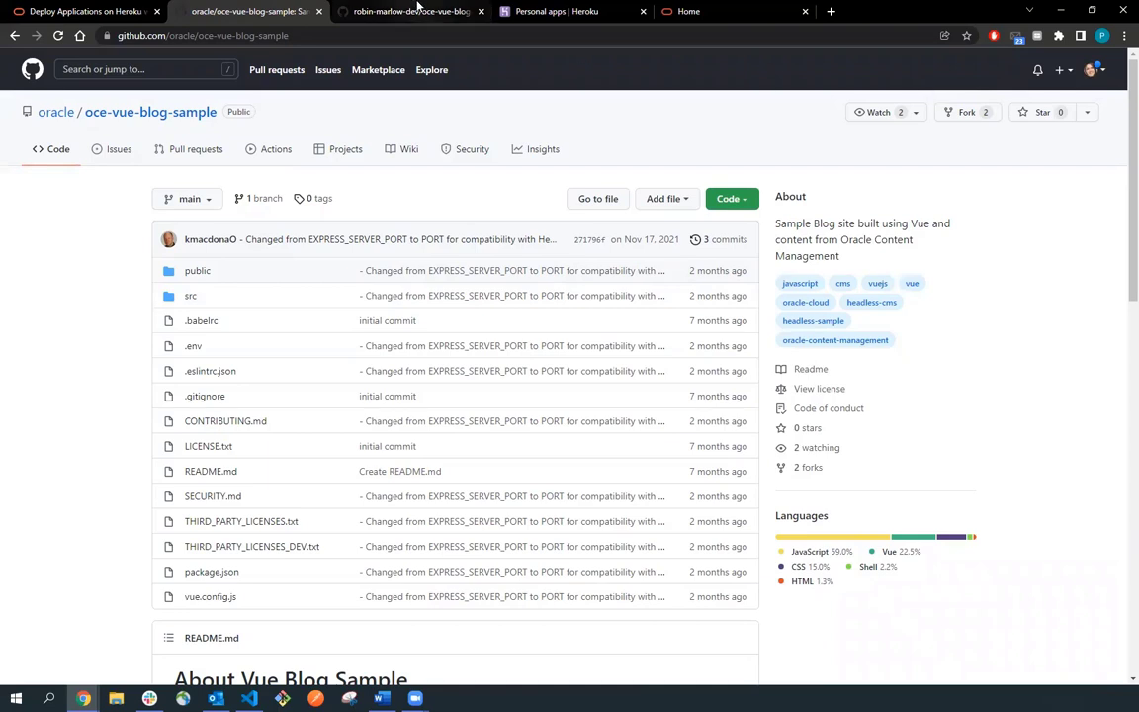
Review the forked oce-vue-blog-sample repository, then bring up the Heroku Personal apps dashboard.
click(420, 8)
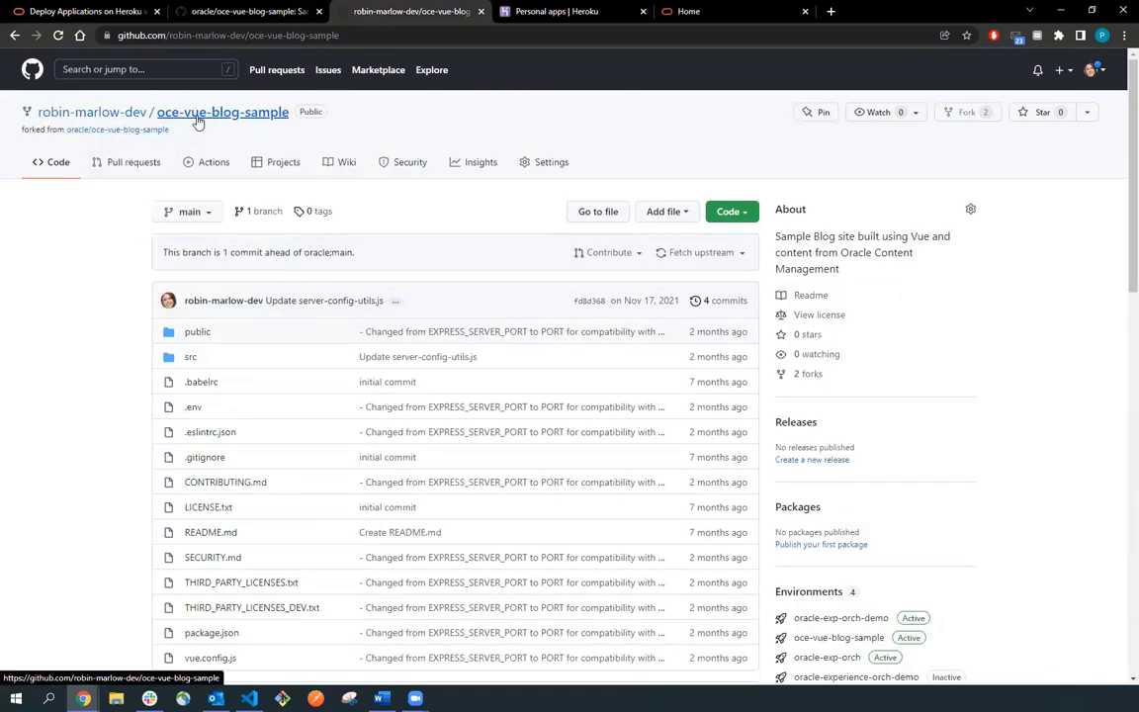
mouse_move(114, 122)
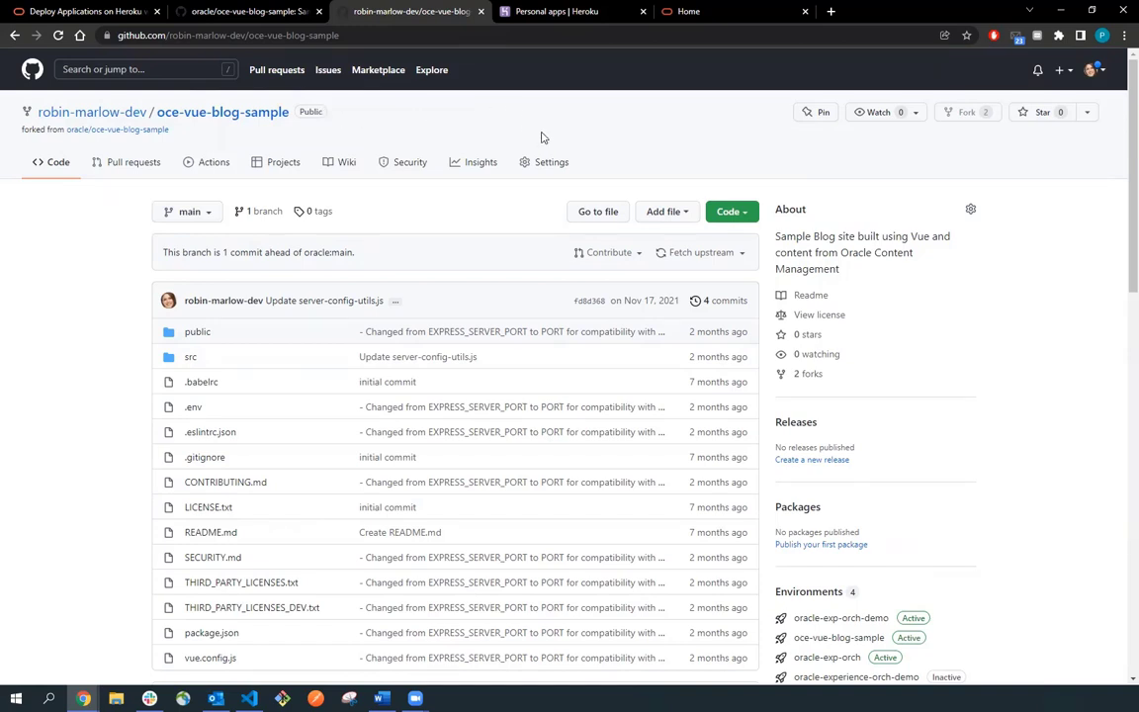
click(557, 11)
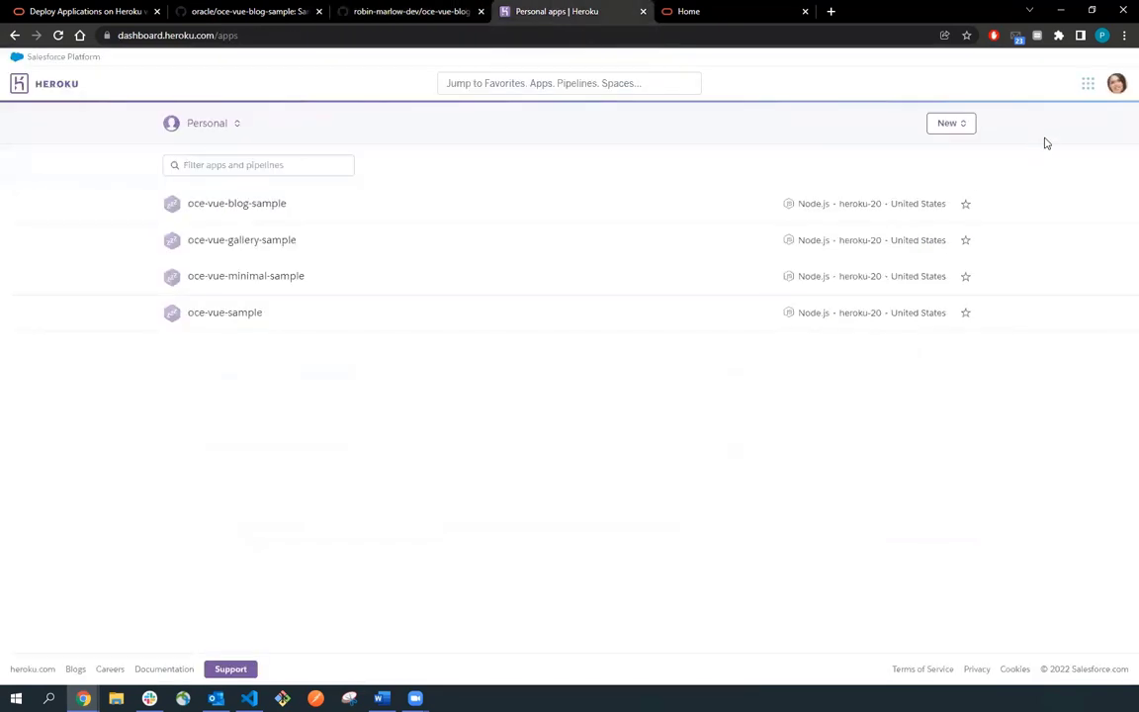
Create a Heroku app named oracle-exp-orch-demo in the United States region.
click(944, 129)
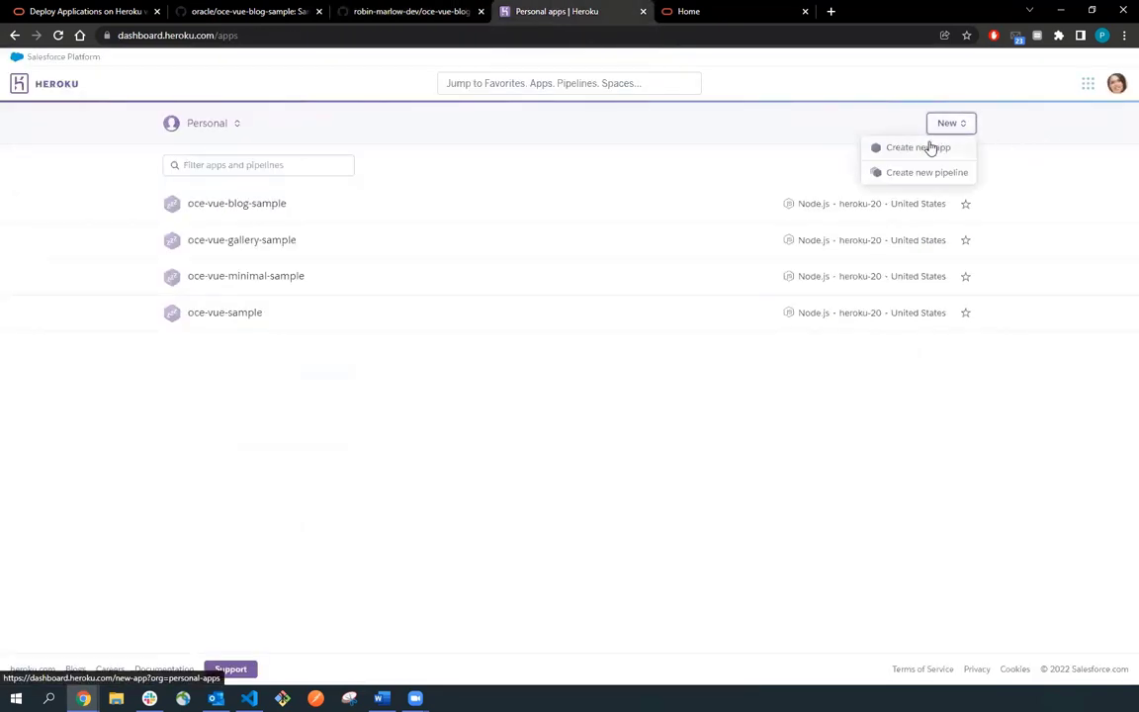
click(919, 148)
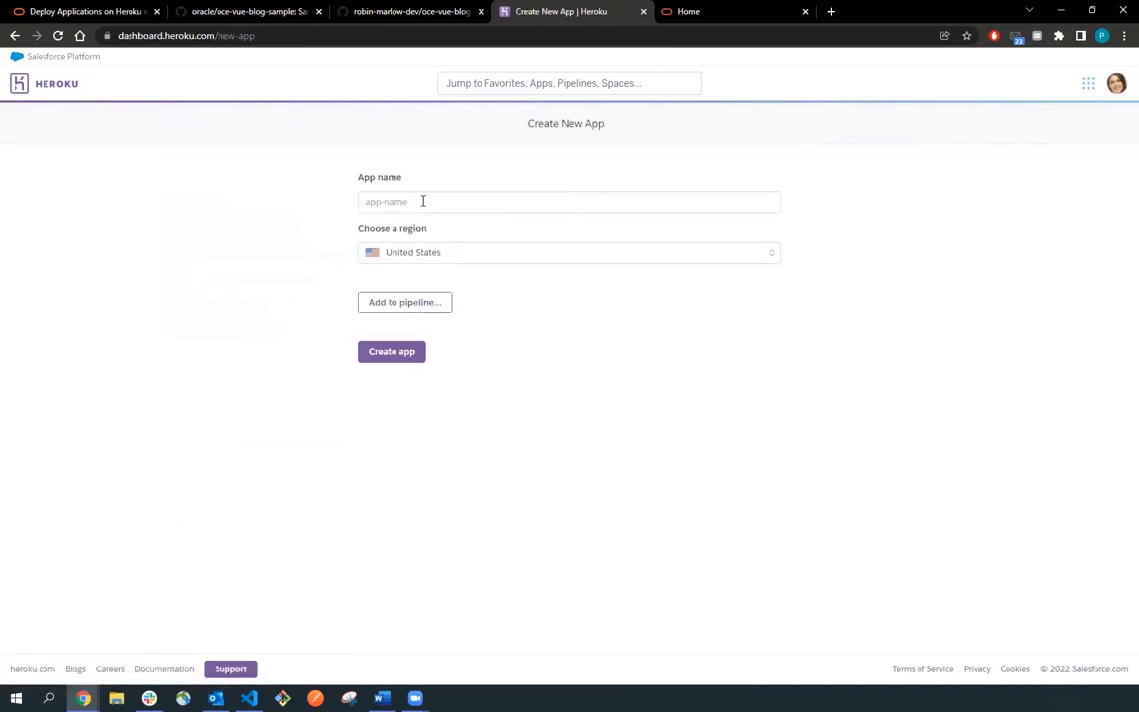
click(421, 206)
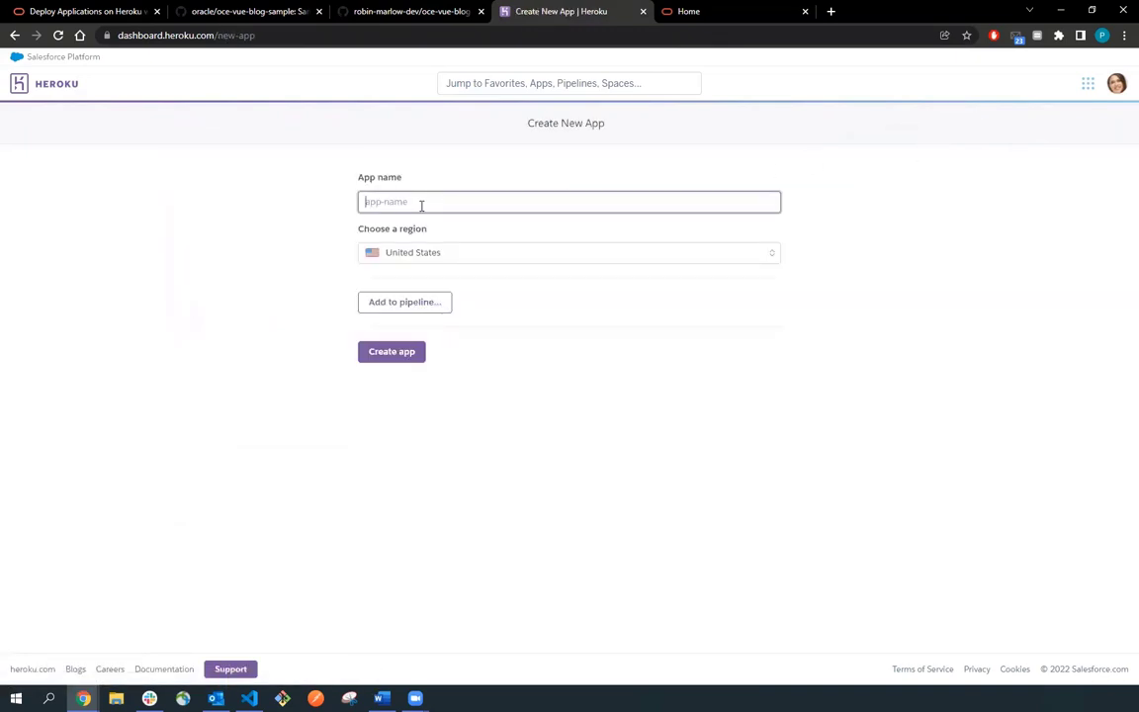
text(oracle)
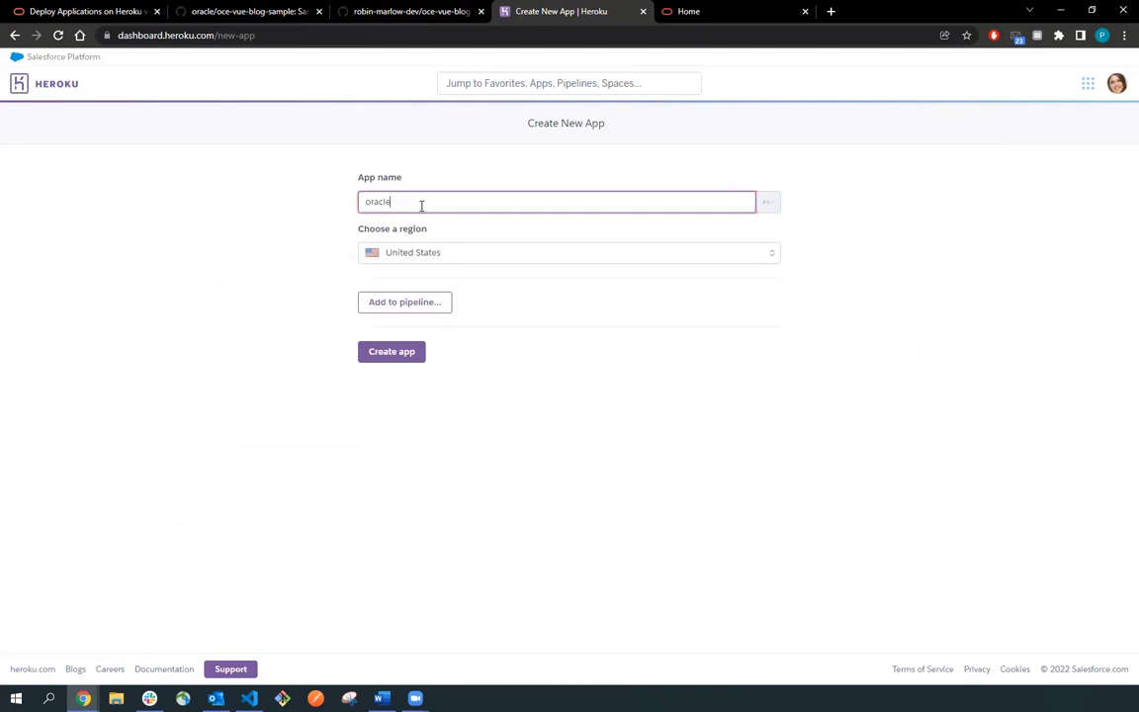
text(-exp)
text(-ocm-demo)
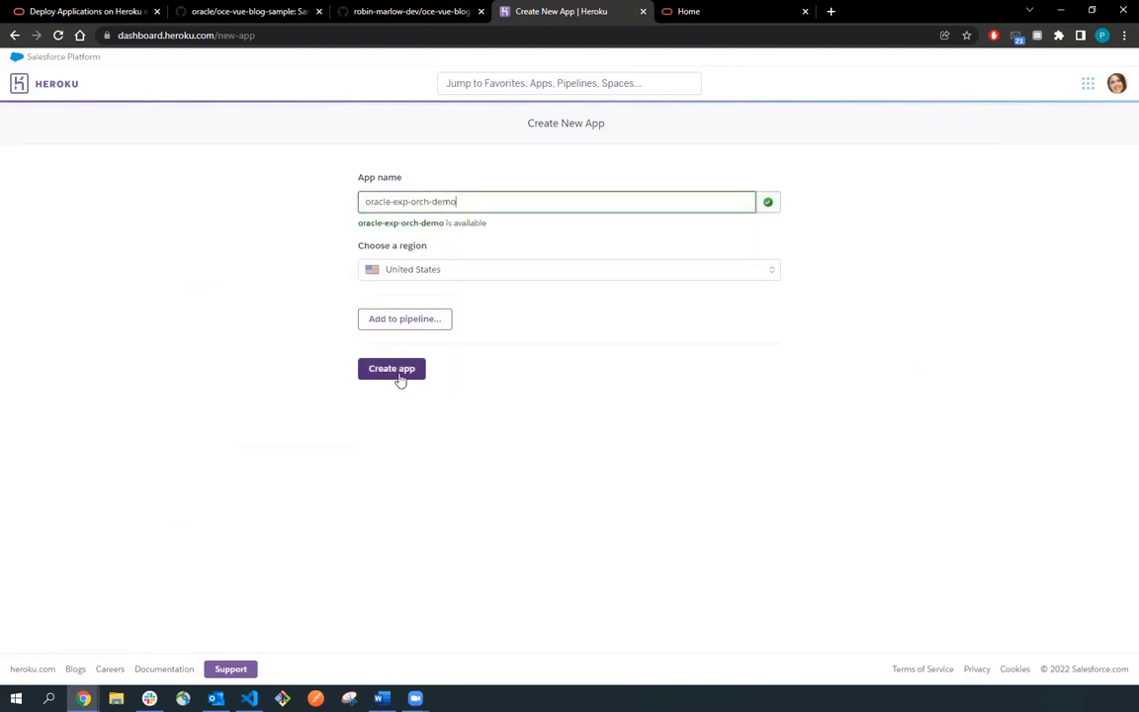
click(397, 371)
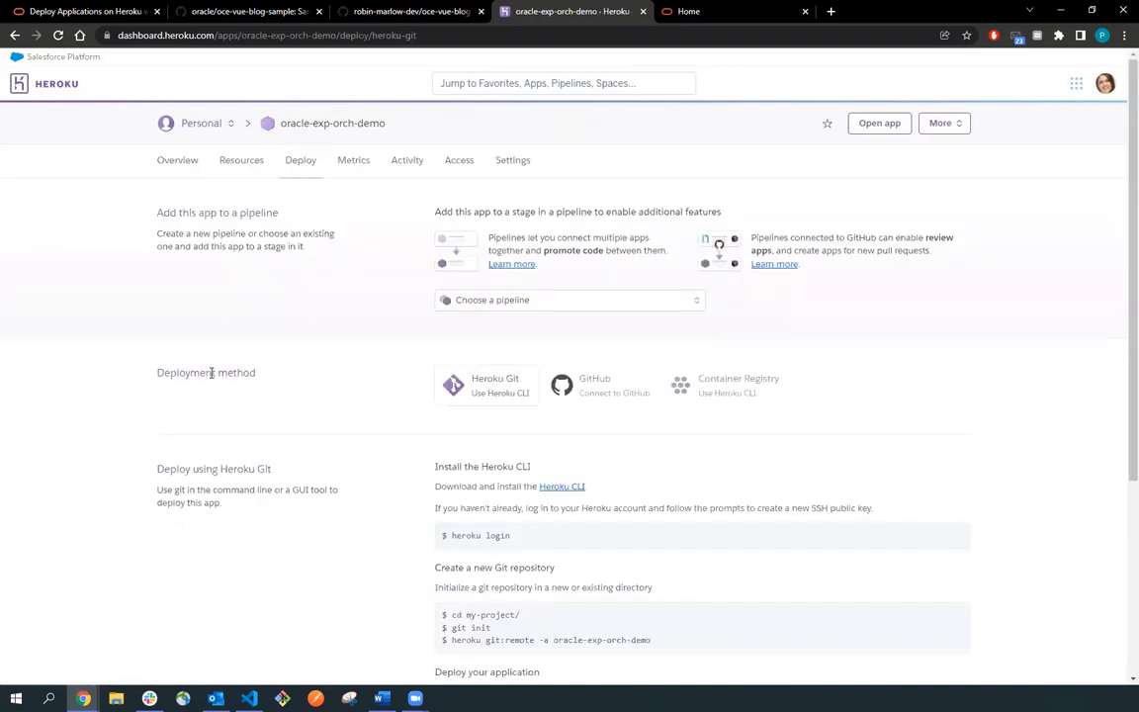
Link oracle-exp-orch-demo to the oce-vue-blog-sample GitHub repository using the GitHub deployment method.
click(584, 397)
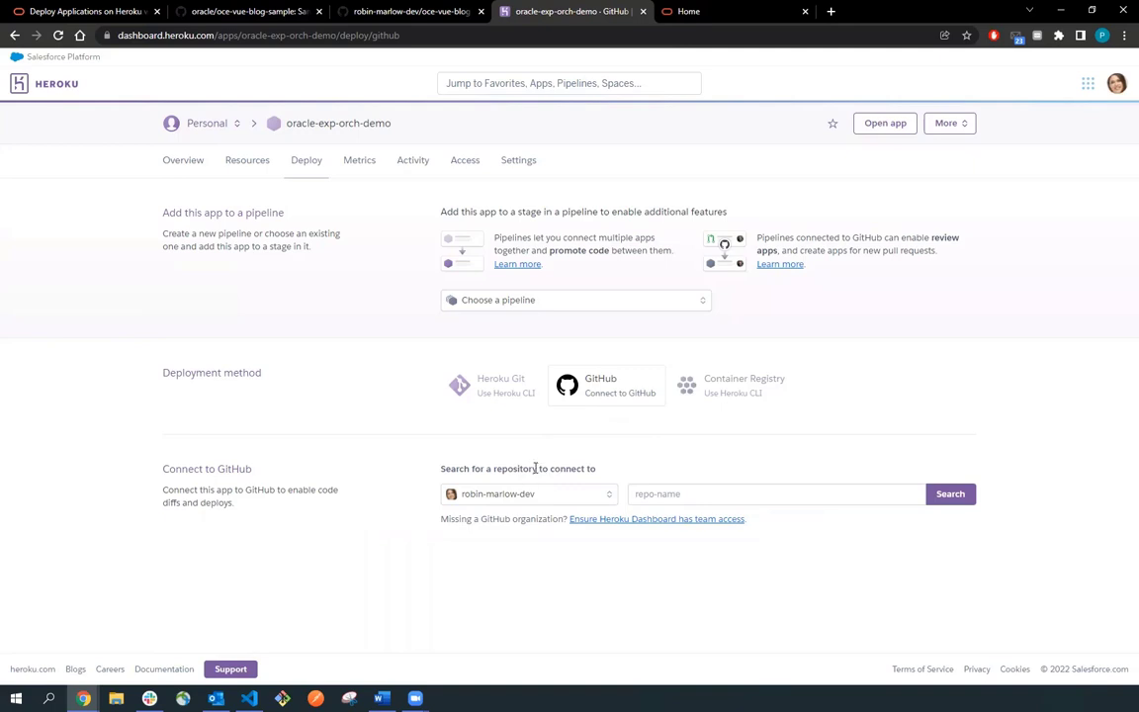
click(651, 493)
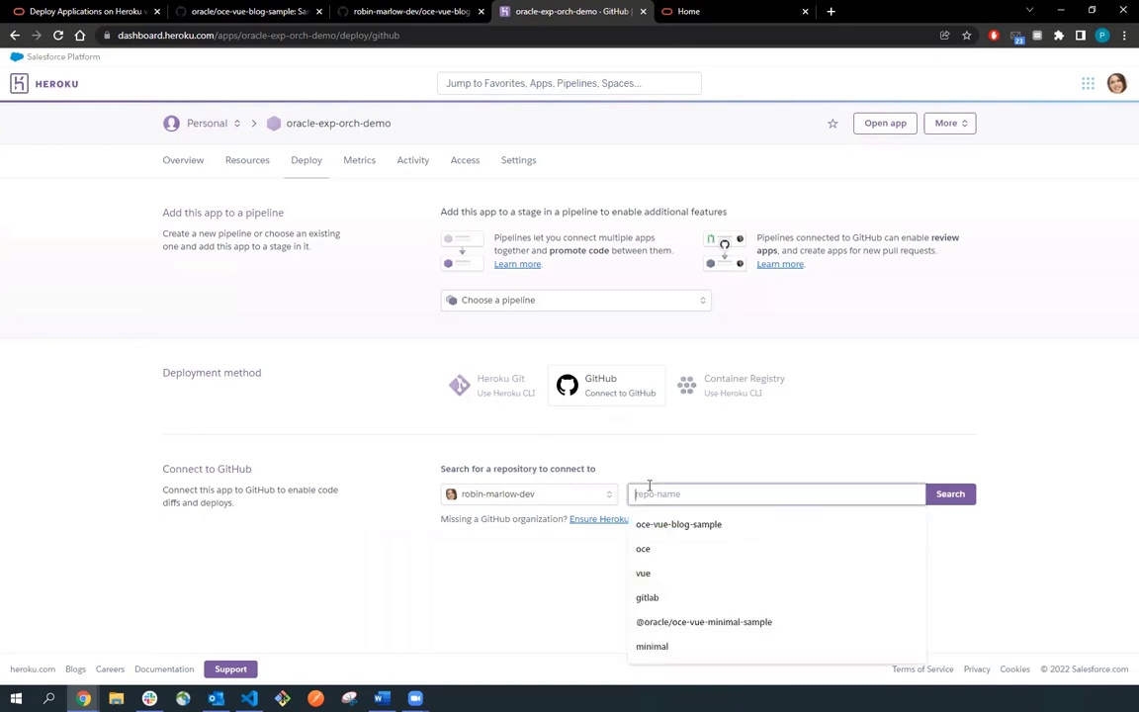
click(667, 524)
click(951, 500)
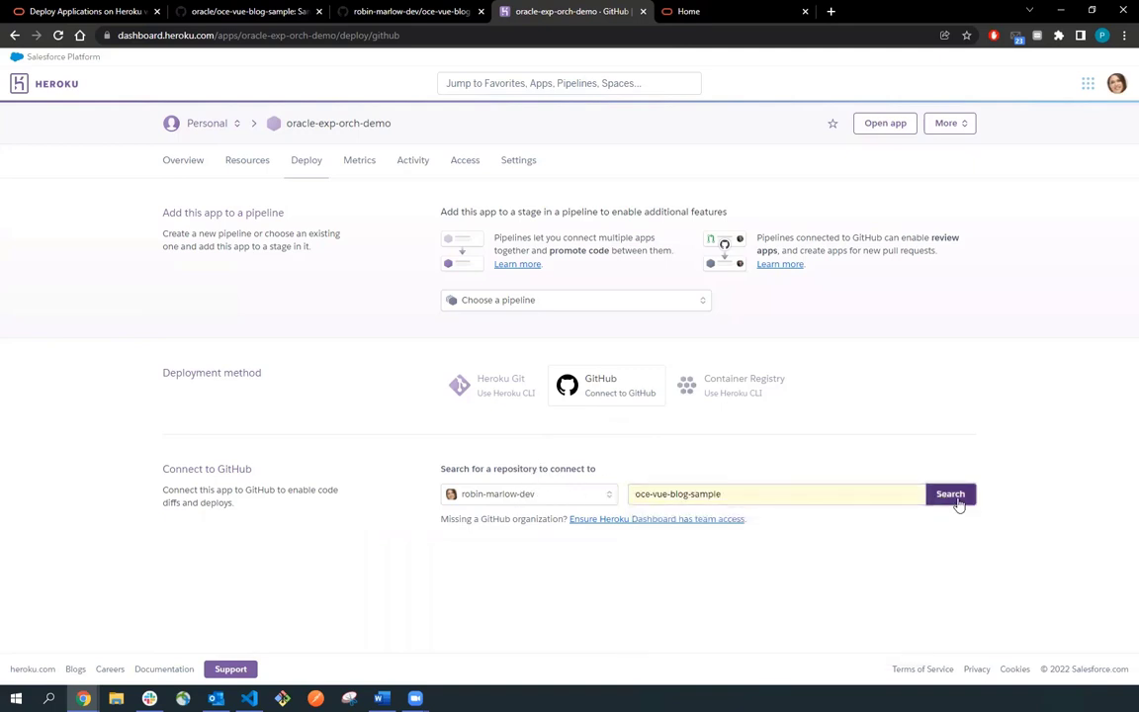
click(950, 560)
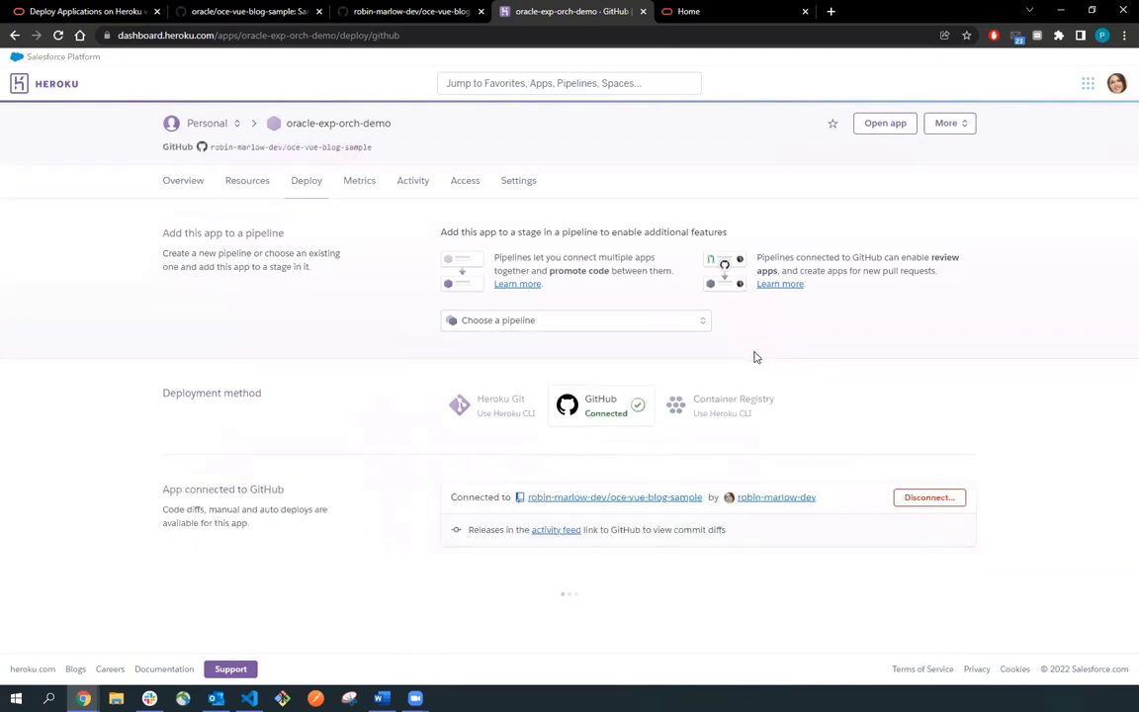
scroll(752, 350, down, 4)
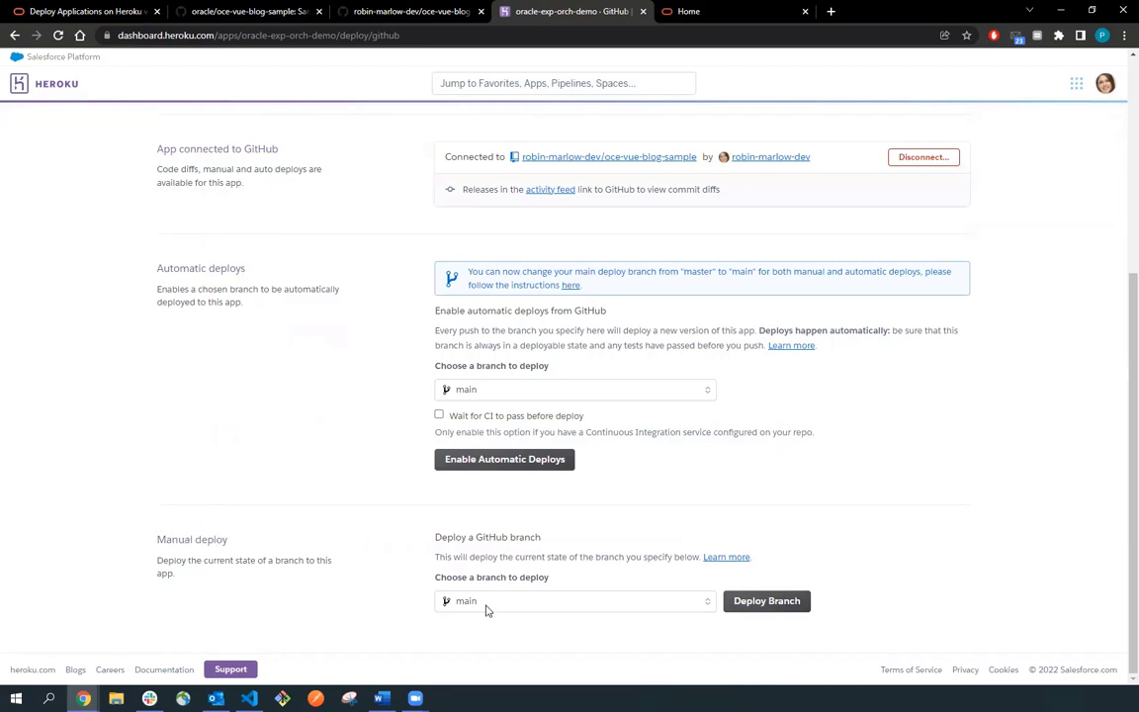
Manually deploy the main branch, follow the build log to success, and view the live app.
click(748, 602)
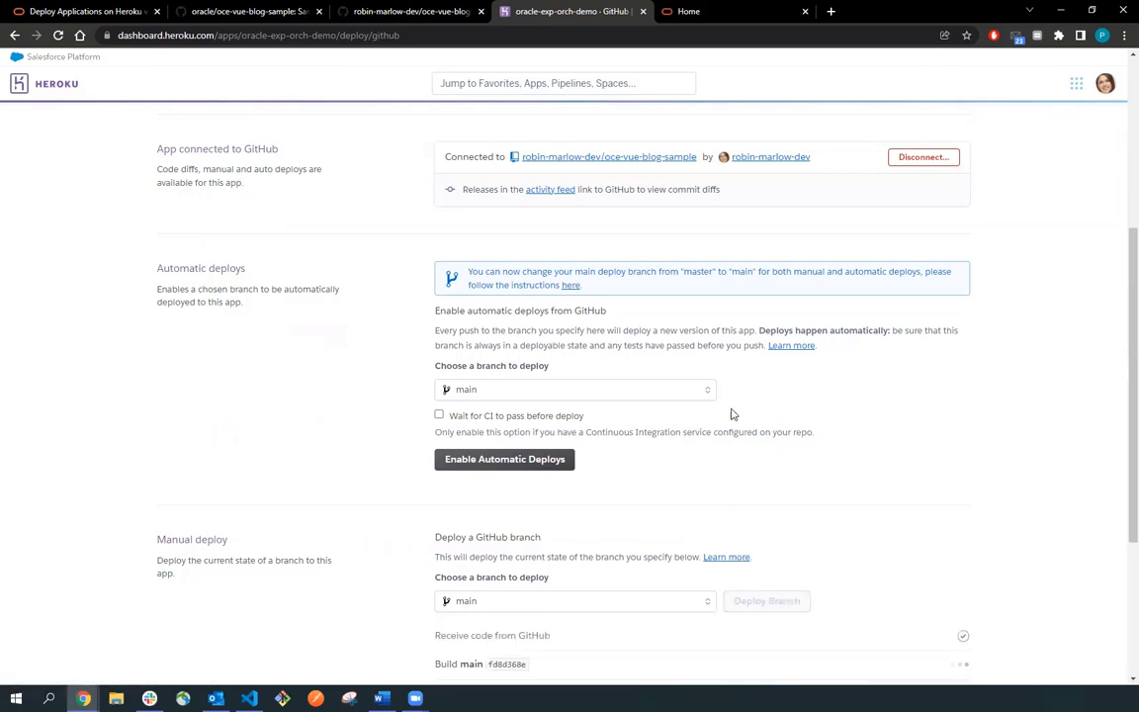
scroll(732, 414, down, 5)
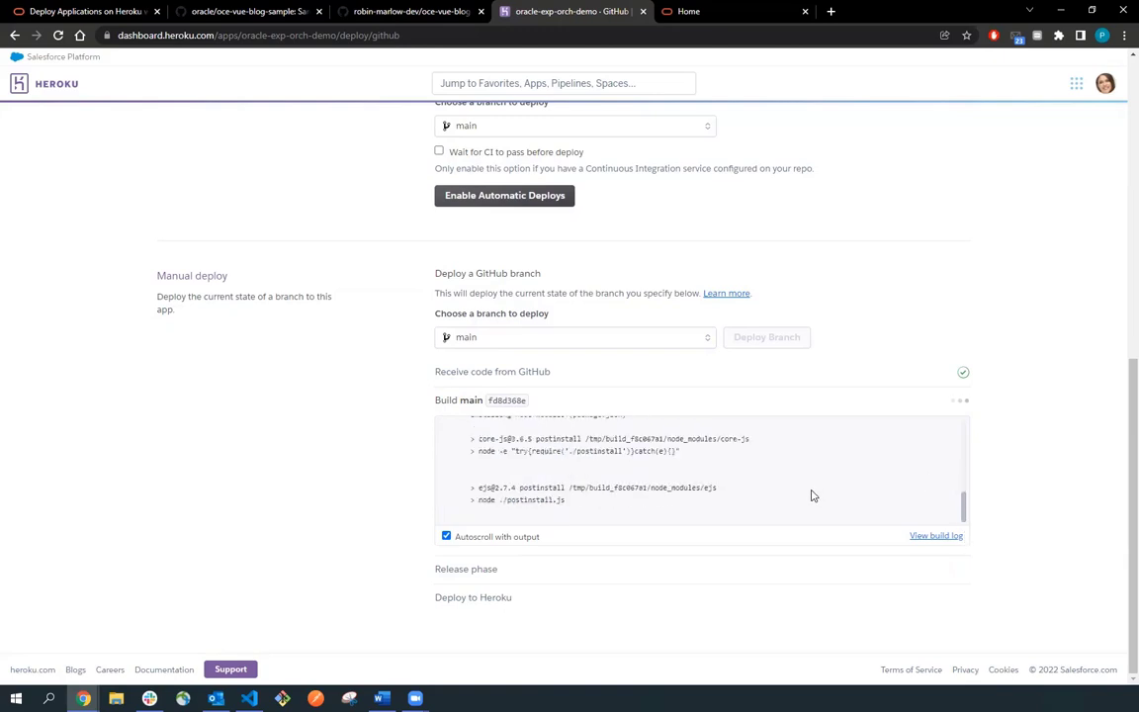
scroll(351, 487, up, 1)
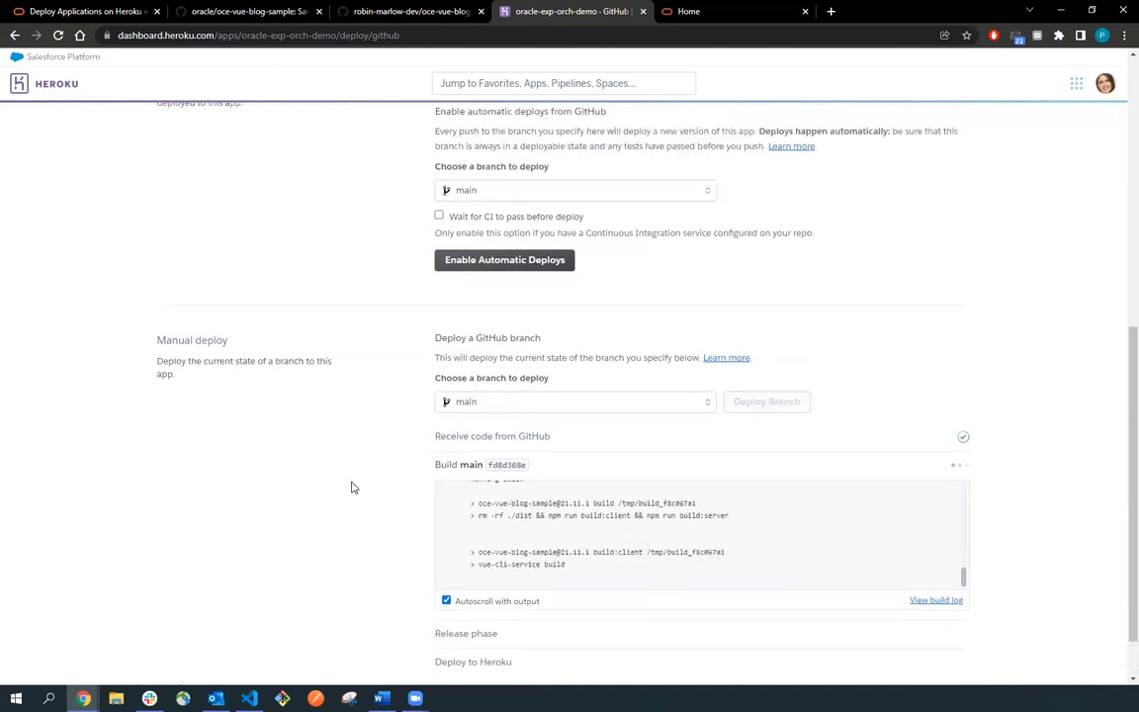
scroll(351, 487, up, 3)
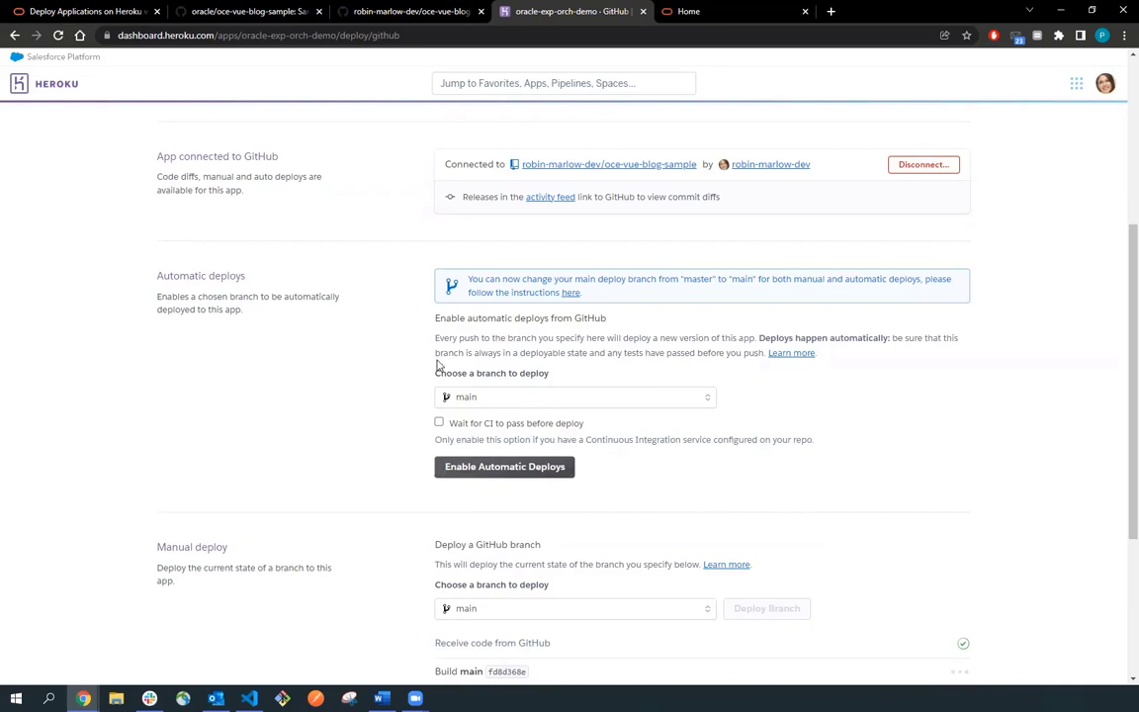
scroll(369, 402, down, 2)
scroll(285, 410, down, 1)
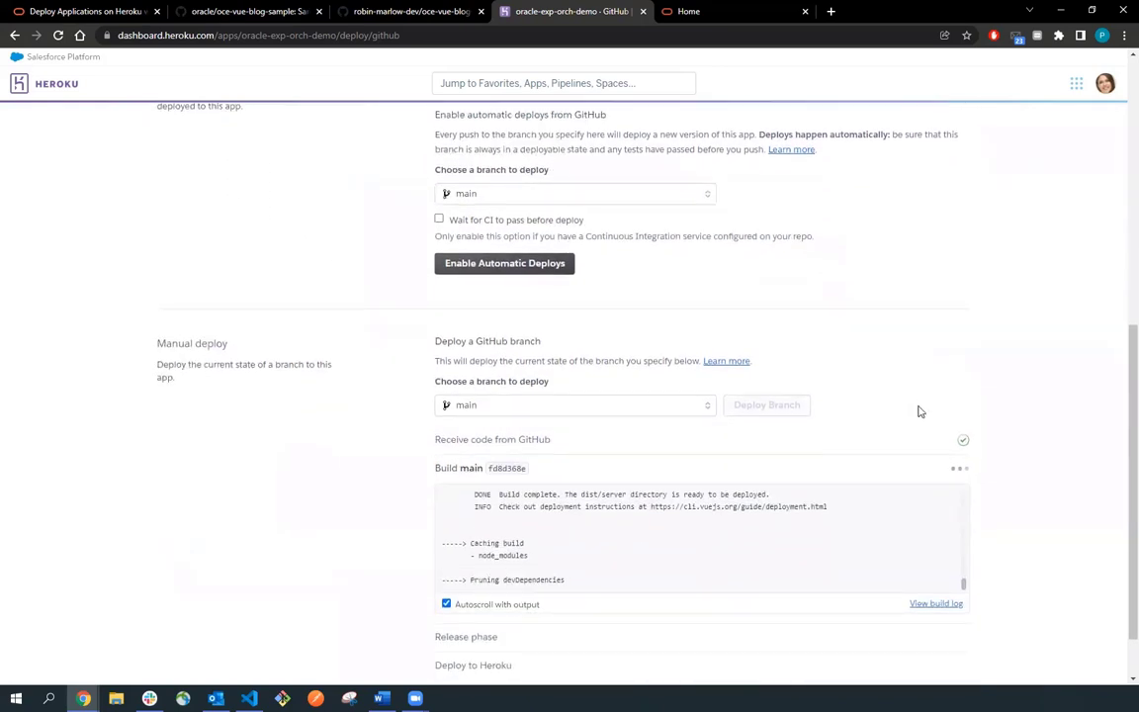
scroll(1027, 501, up, 1)
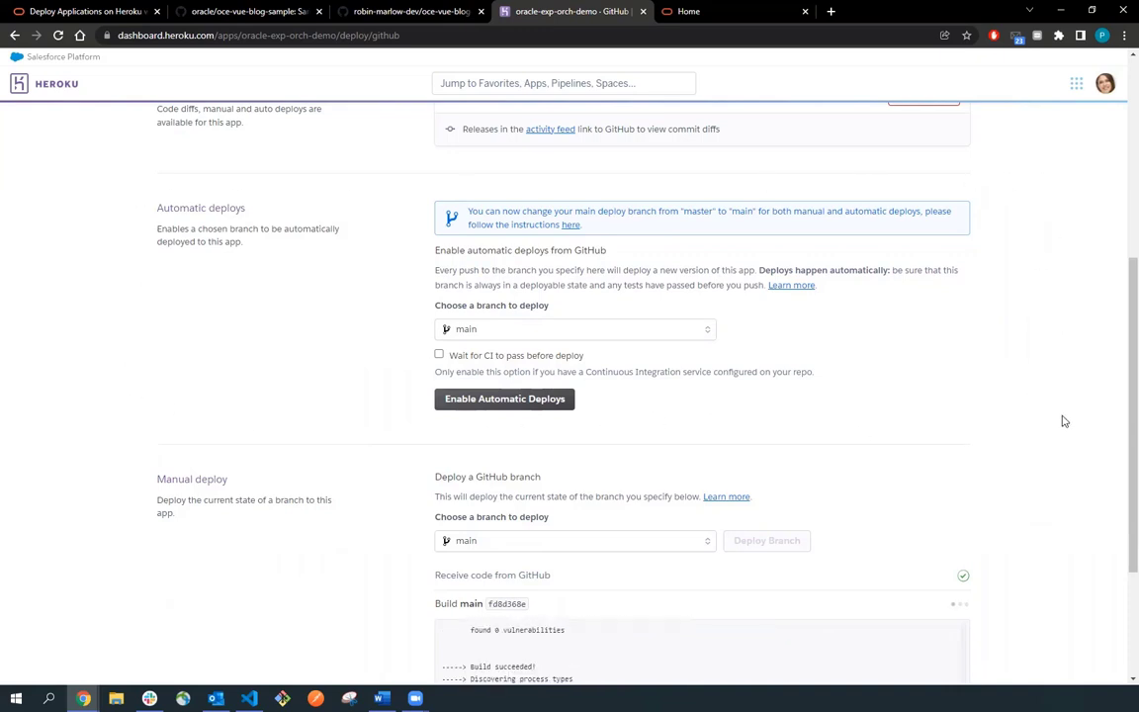
scroll(1065, 391, down, 3)
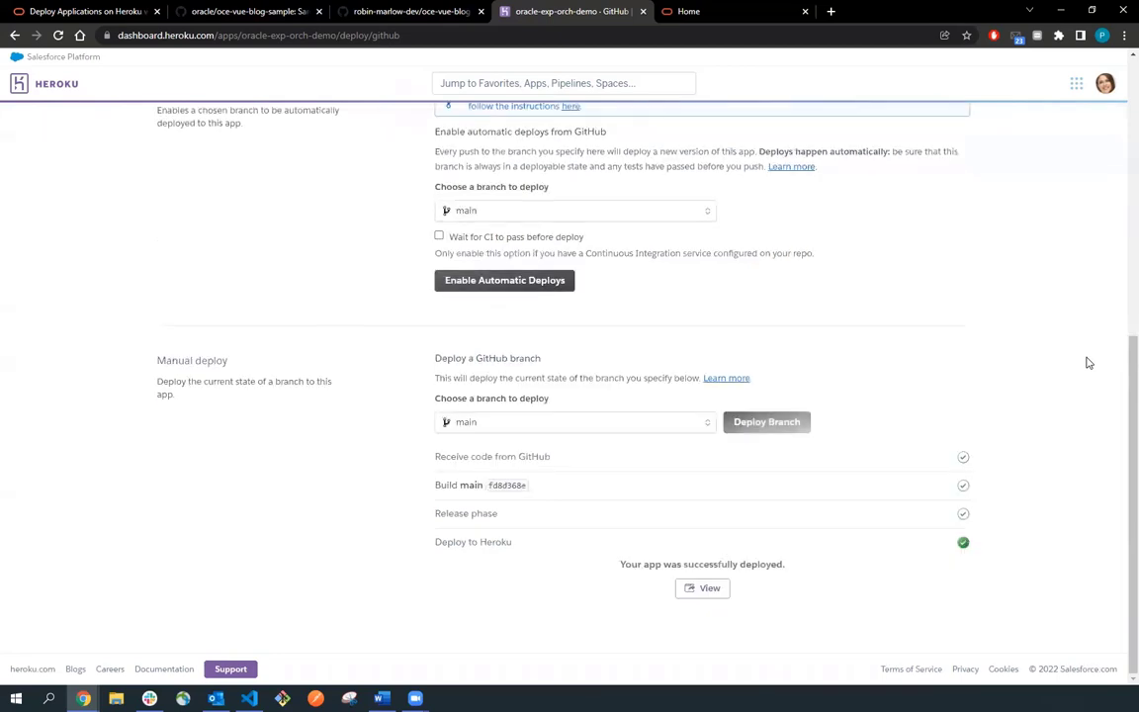
click(709, 587)
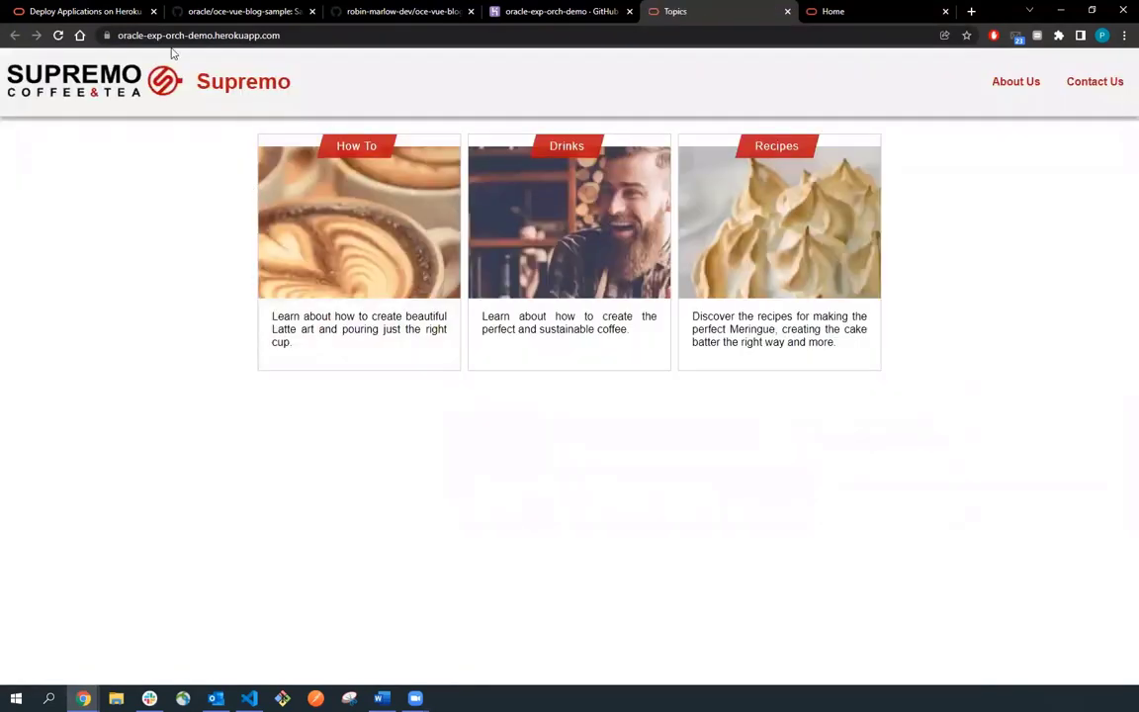
Read the How To article 'Create Beautiful Latte Art!', return to Supremo topics, then go to Content Management Home.
click(356, 254)
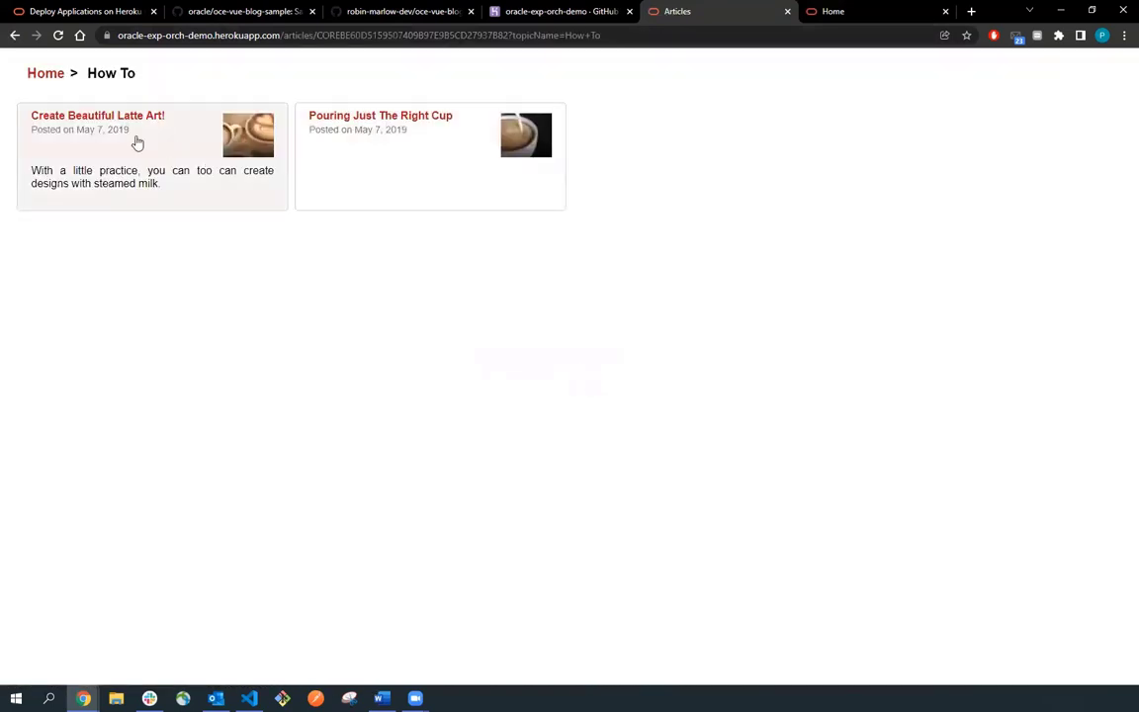
click(140, 142)
click(47, 75)
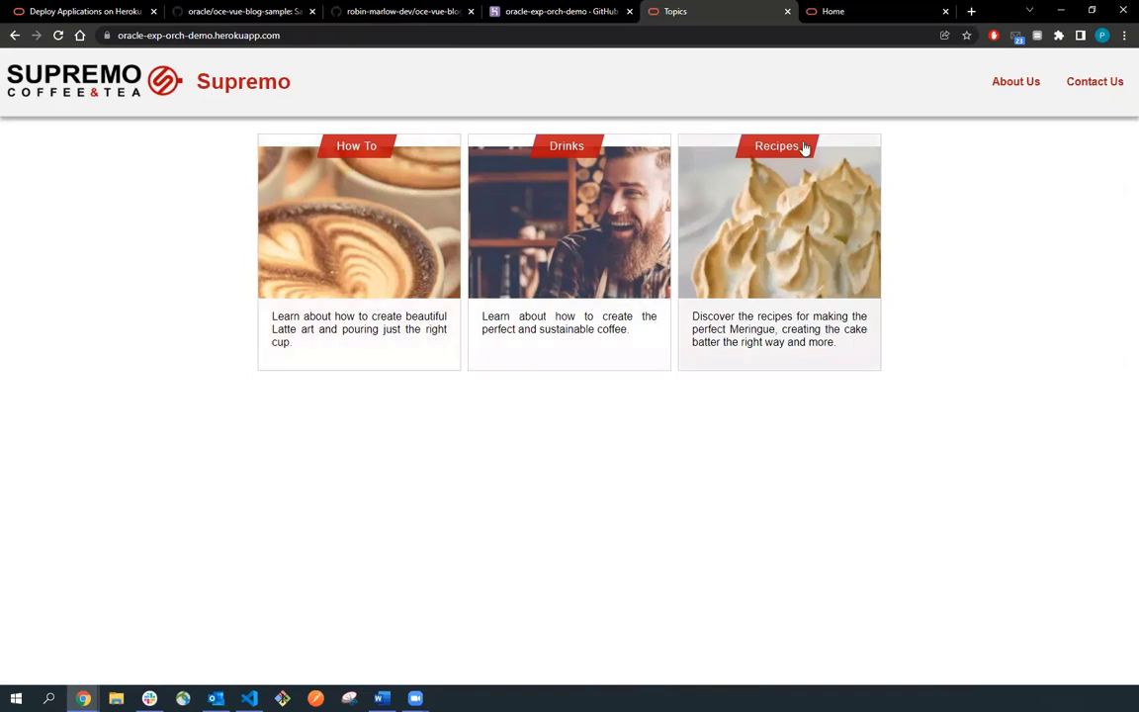
click(907, 7)
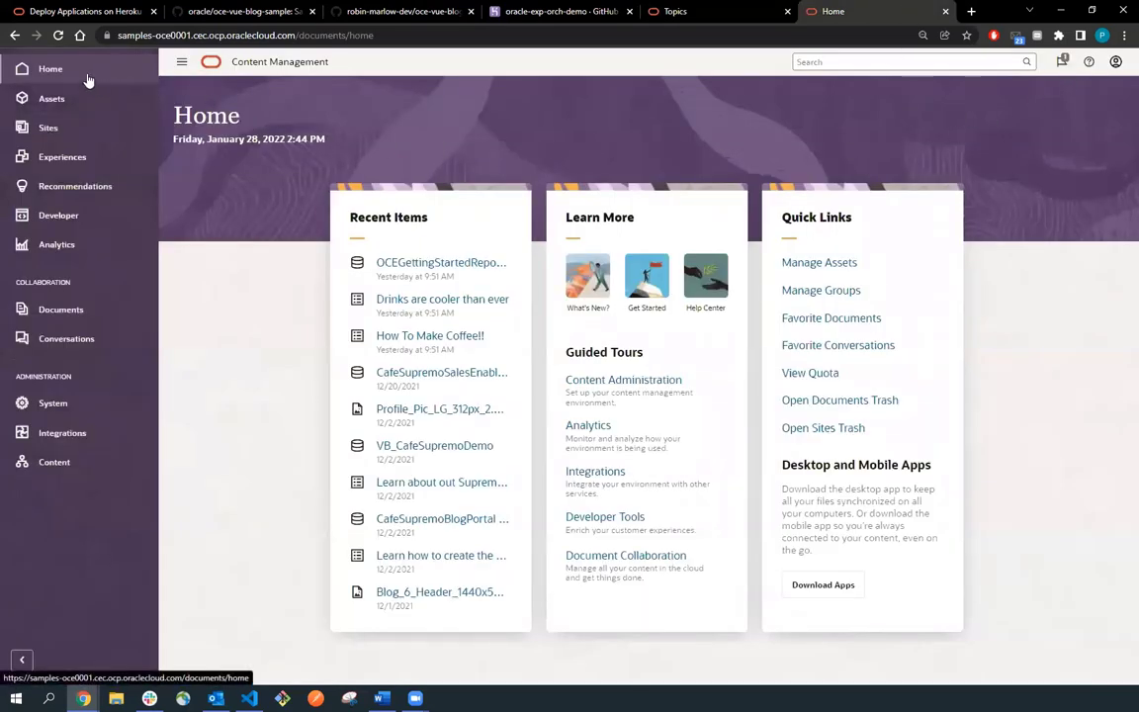
Start a new experience named 'a sample experience' with description 'exp orch demo video'.
click(67, 166)
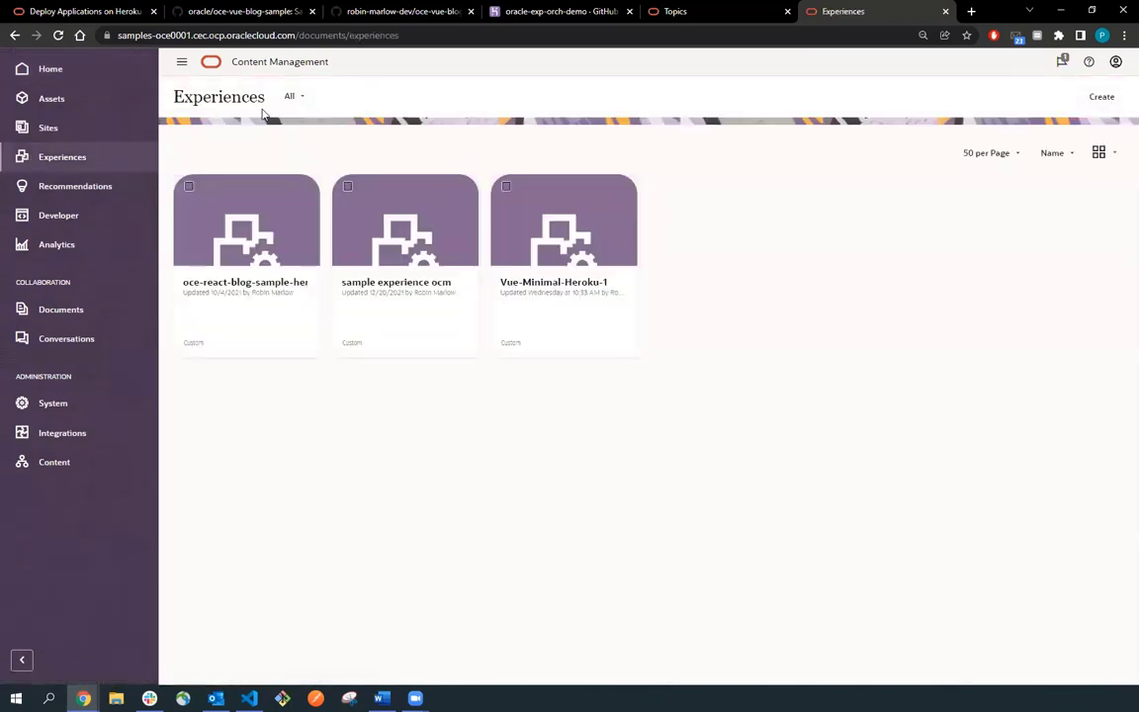
click(1097, 97)
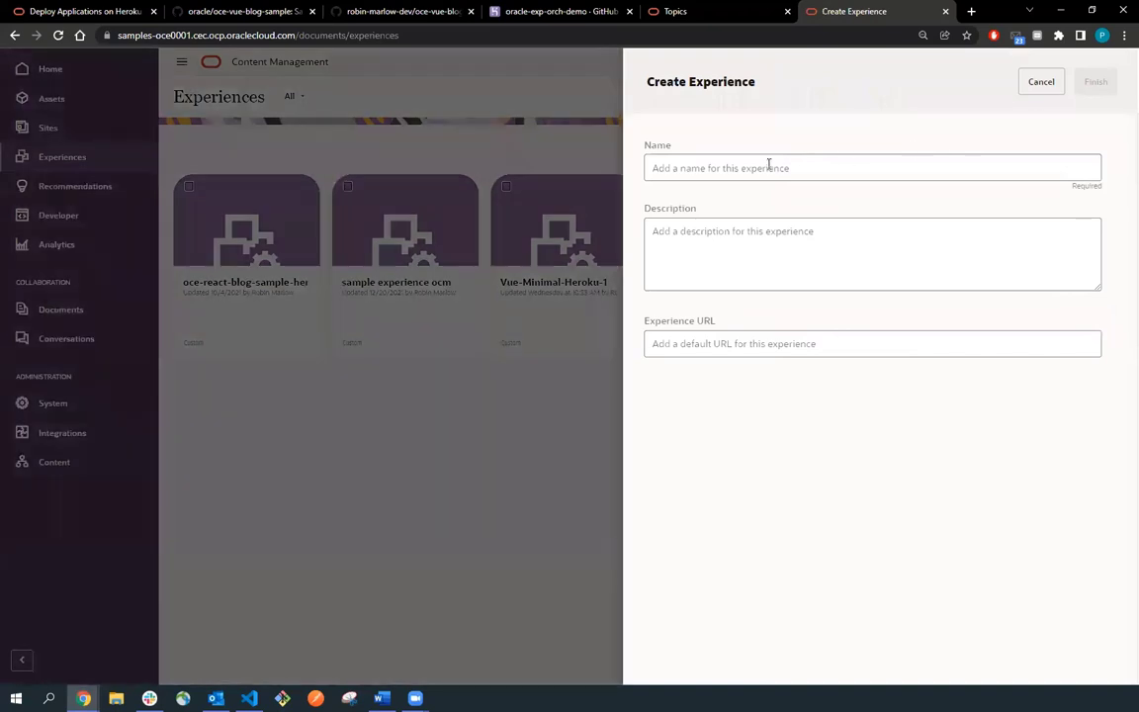
click(769, 166)
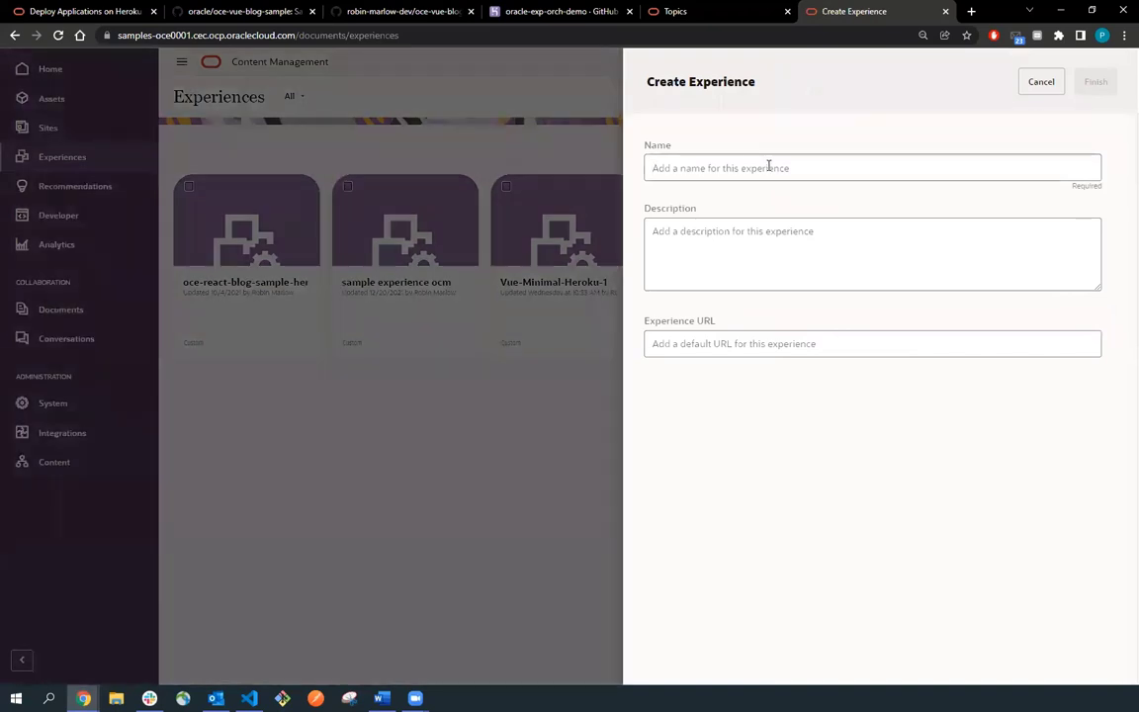
text(a sample ex)
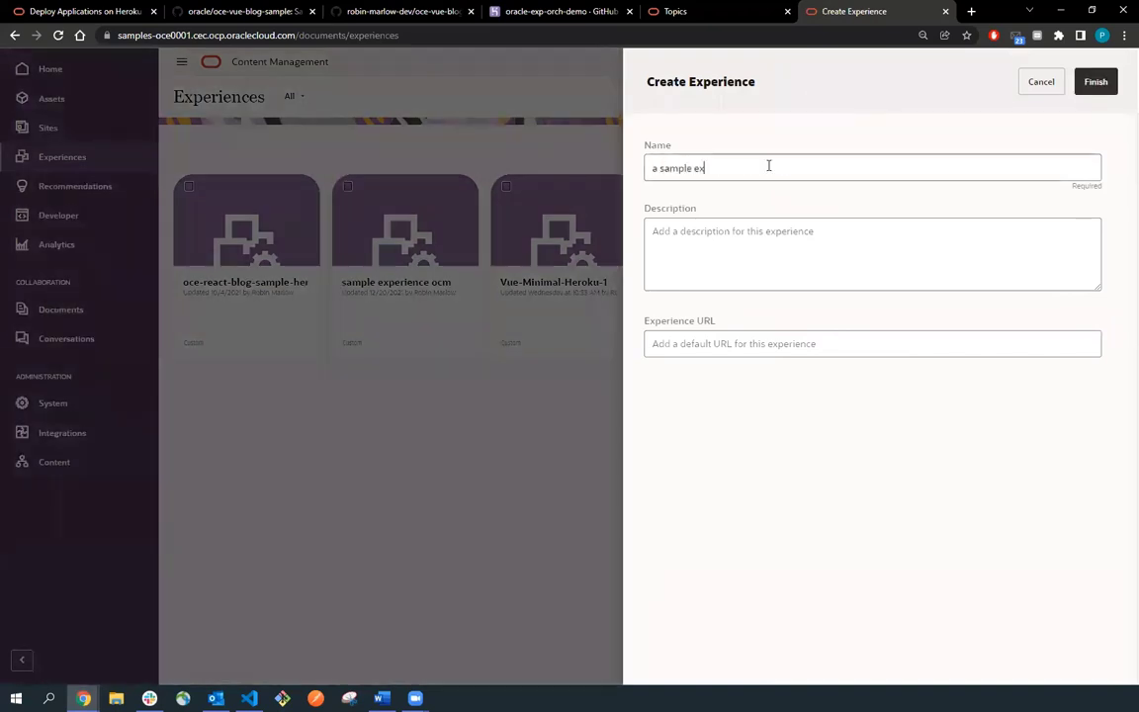
text(perience)
click(739, 272)
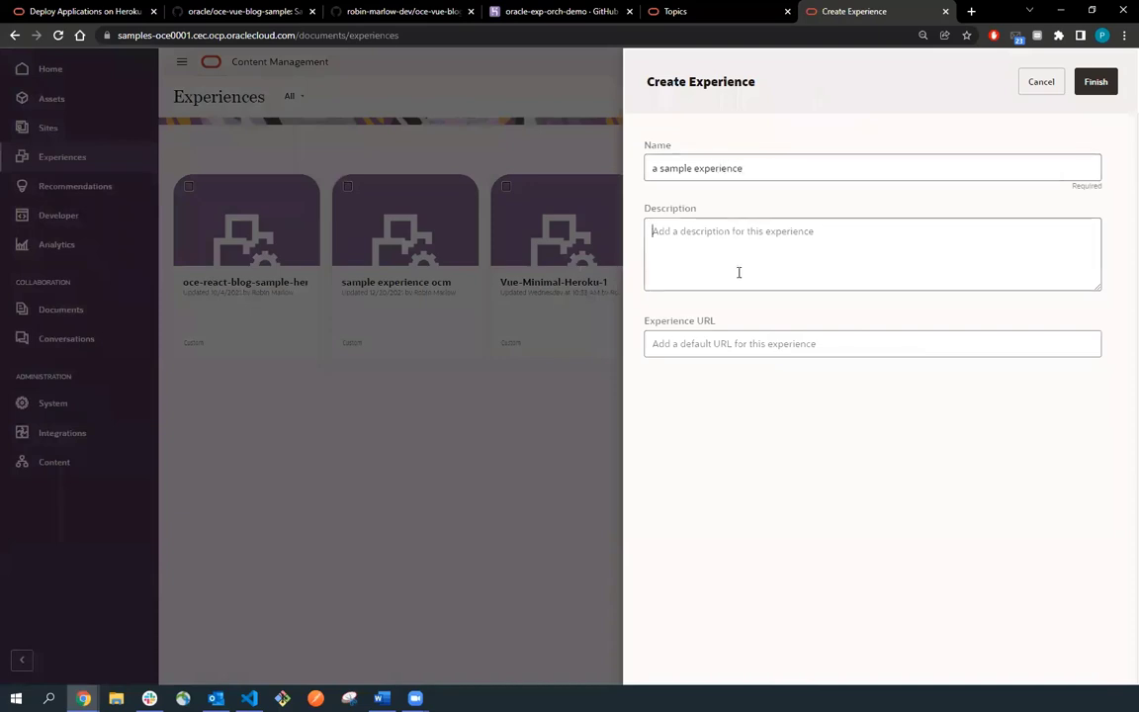
text(exp orch demo)
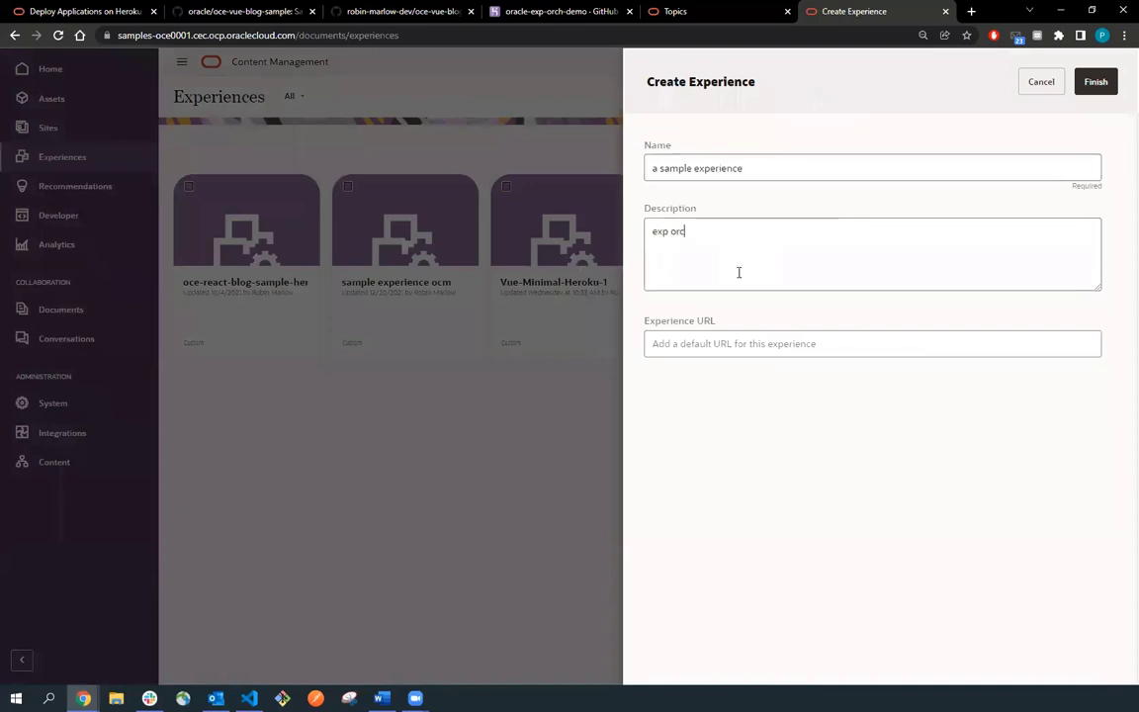
text( video)
Finish the experience, name its outgoing target 'Heroku Build API Endpoint' and paste the Heroku builds URL.
click(1095, 84)
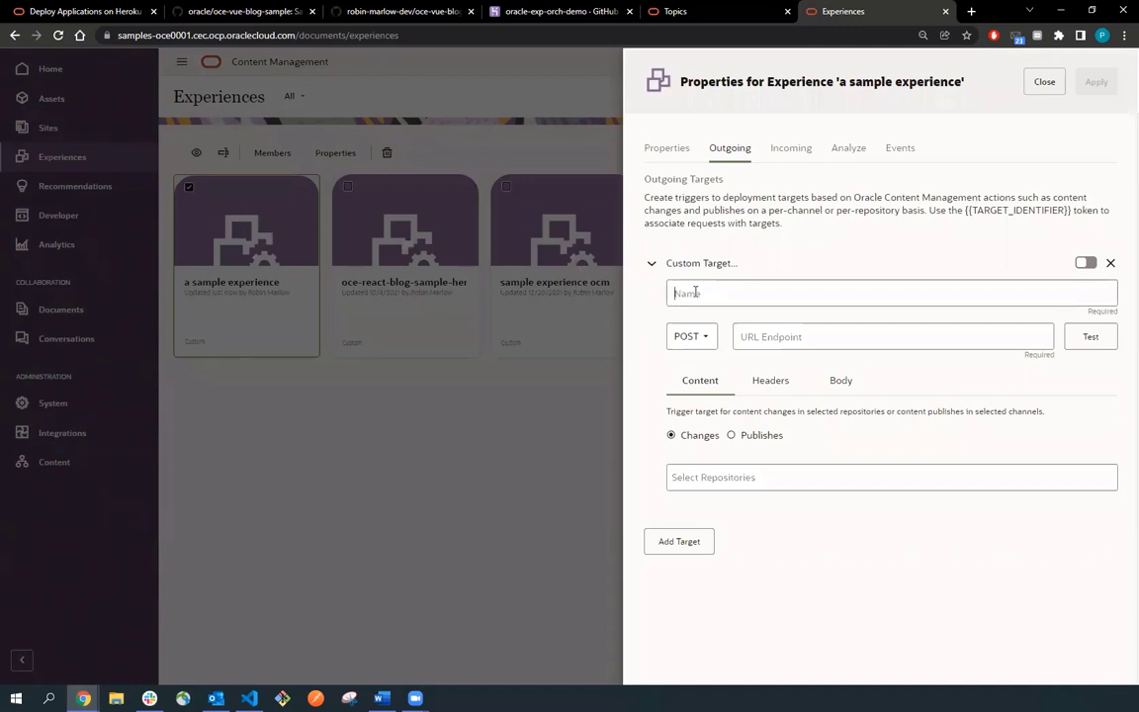
text(Herok)
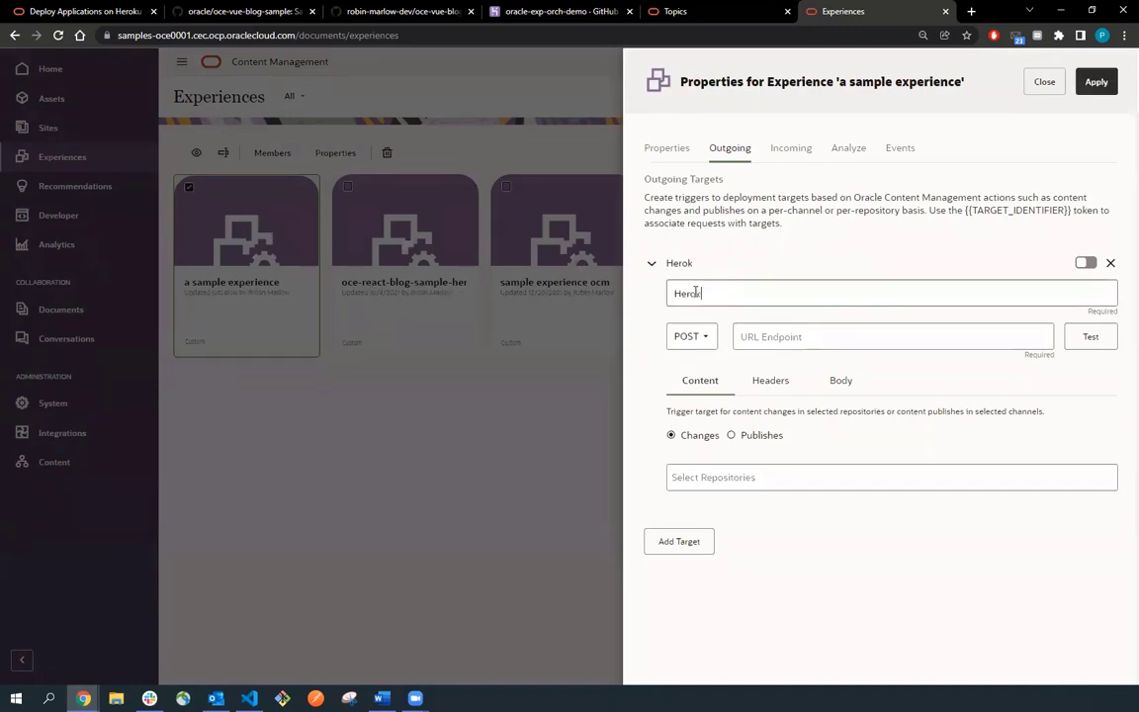
text(u Build API Endpoint)
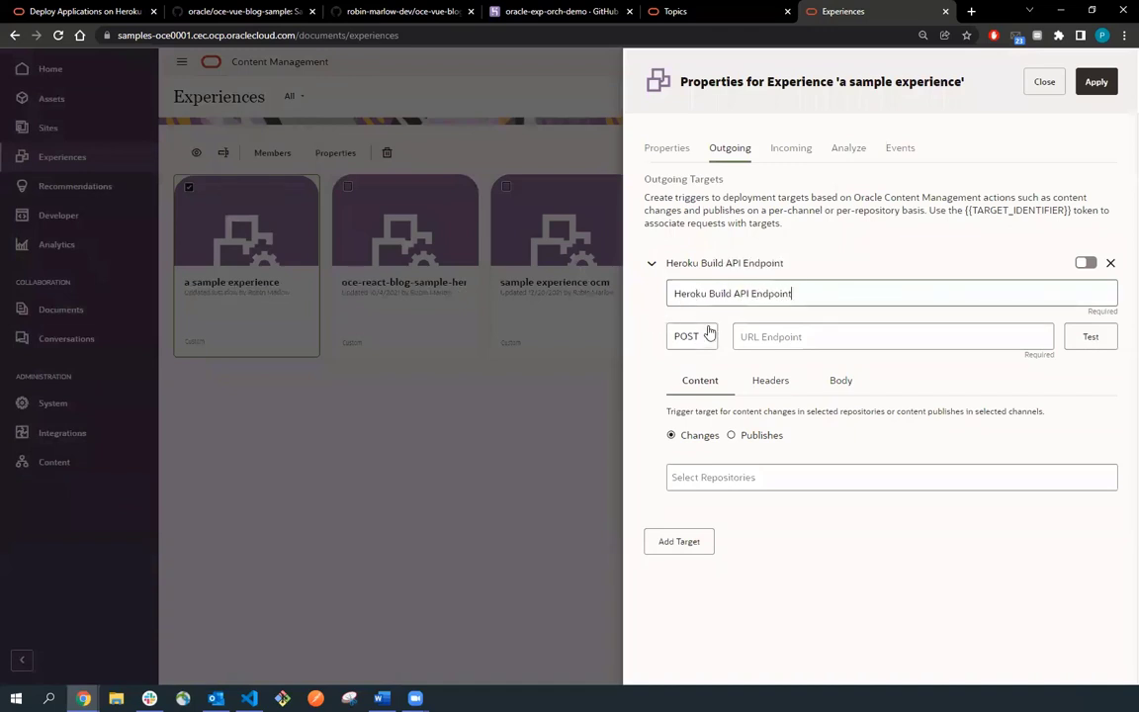
key(alt+Tab)
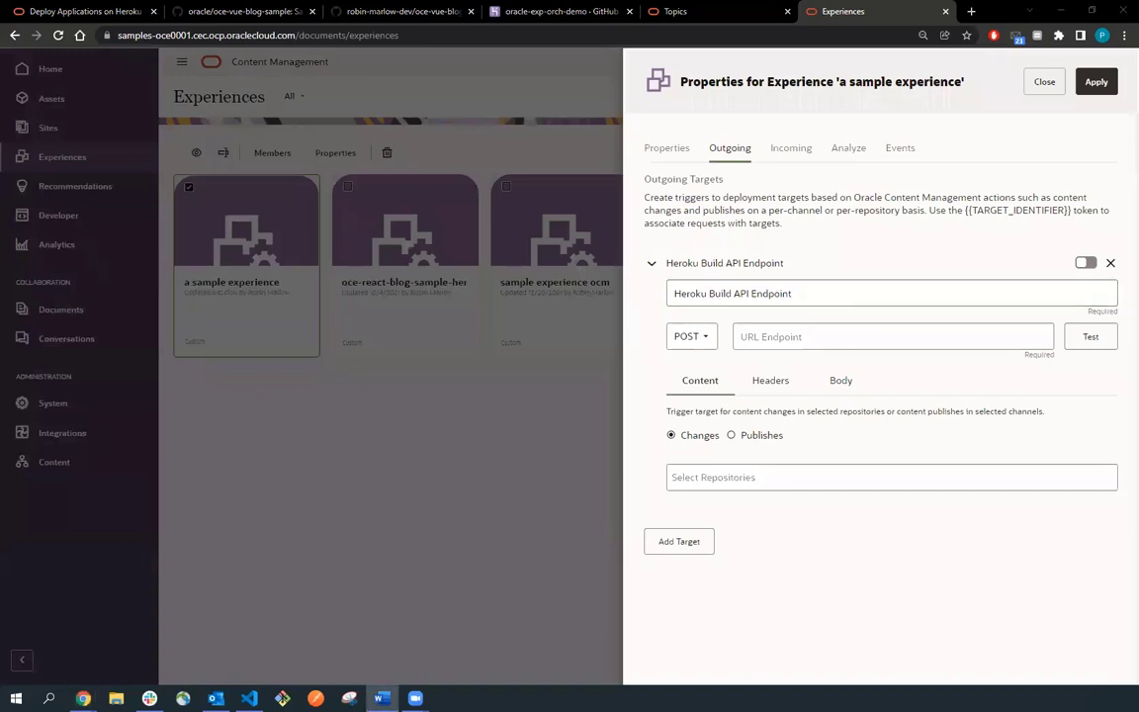
click(741, 337)
text(https://api.heroku.com/apps/NAME-OF-YOUR-HEROKU-APP/builds)
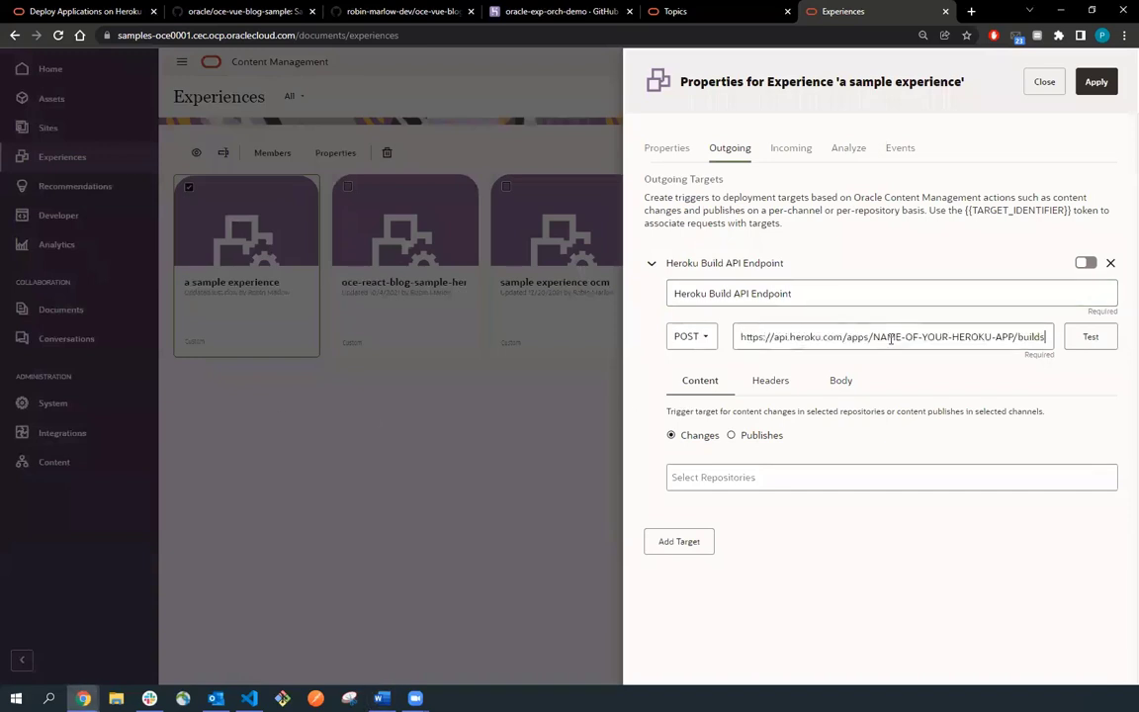
Replace the URL's app placeholder with oracle-exp-orch-demo and set the trigger to Publishes.
drag(874, 336, 1013, 336)
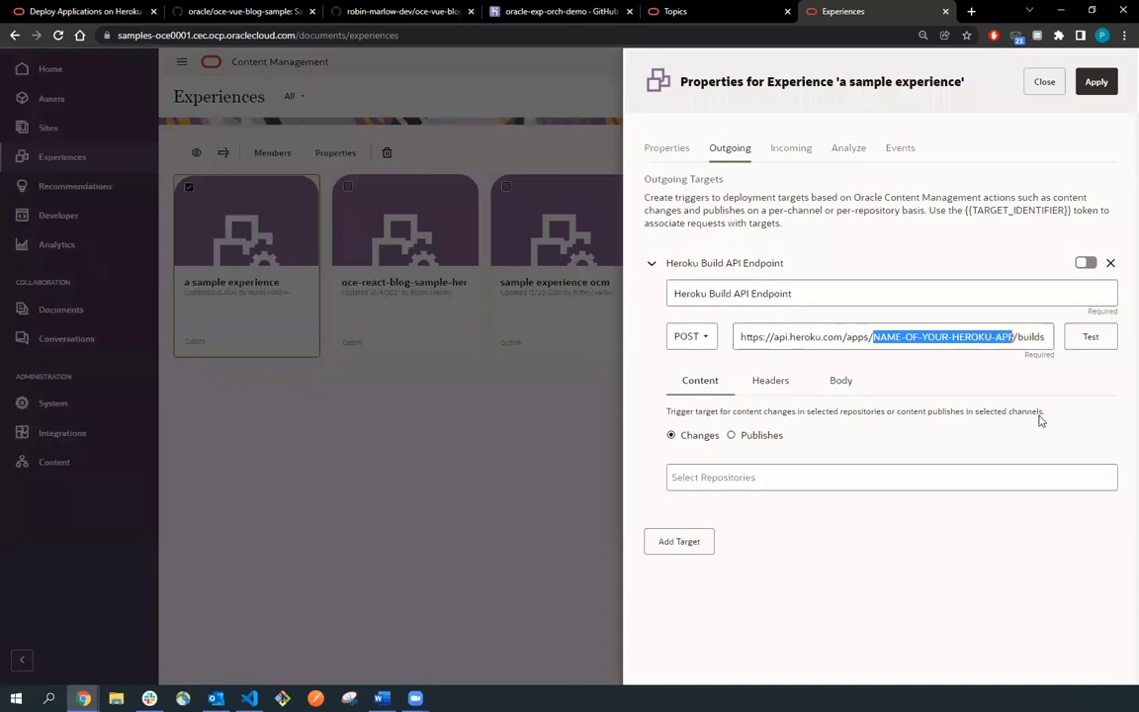
text(oralce)
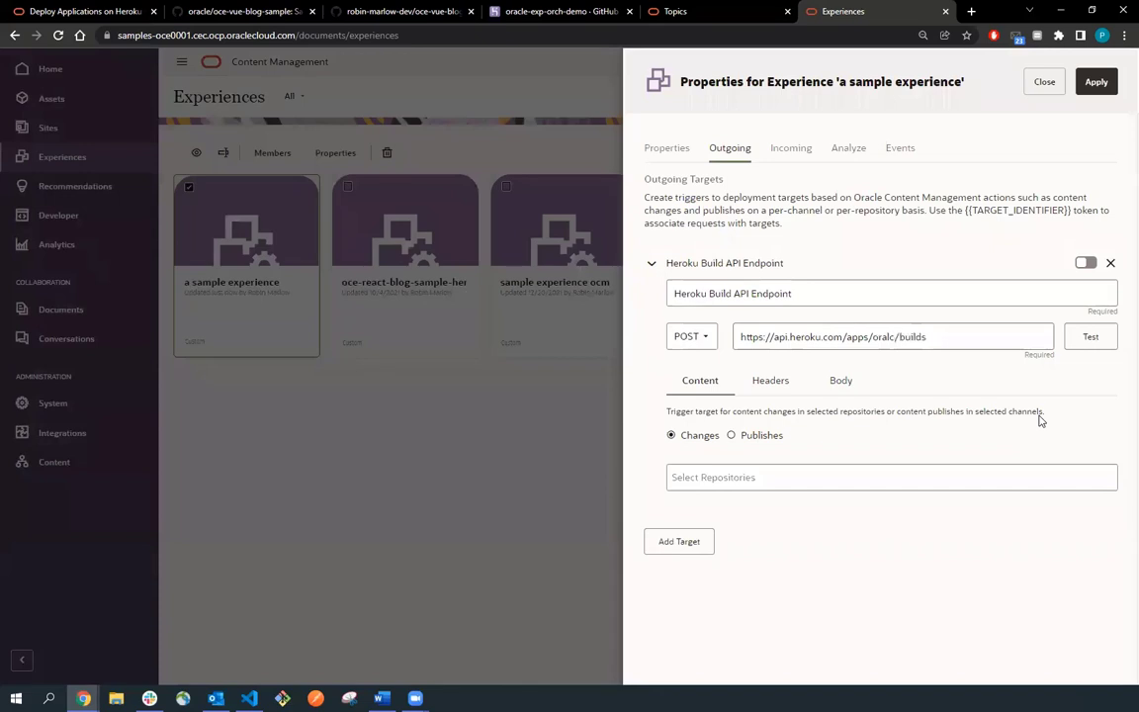
key(BackSpace)
key(BackSpace)
key(BackSpace)
text(cle-exp-orch-demo)
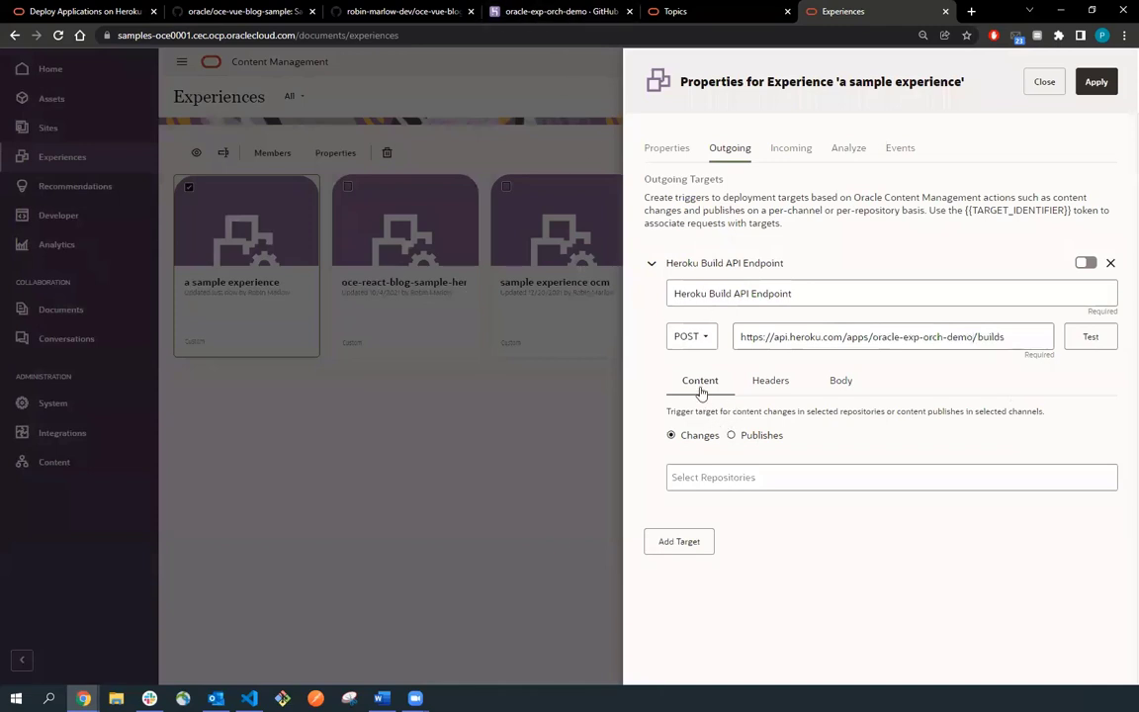
click(732, 436)
Trigger the target on publishes to the OCEGettingStartedChannel channel.
click(761, 470)
text(o)
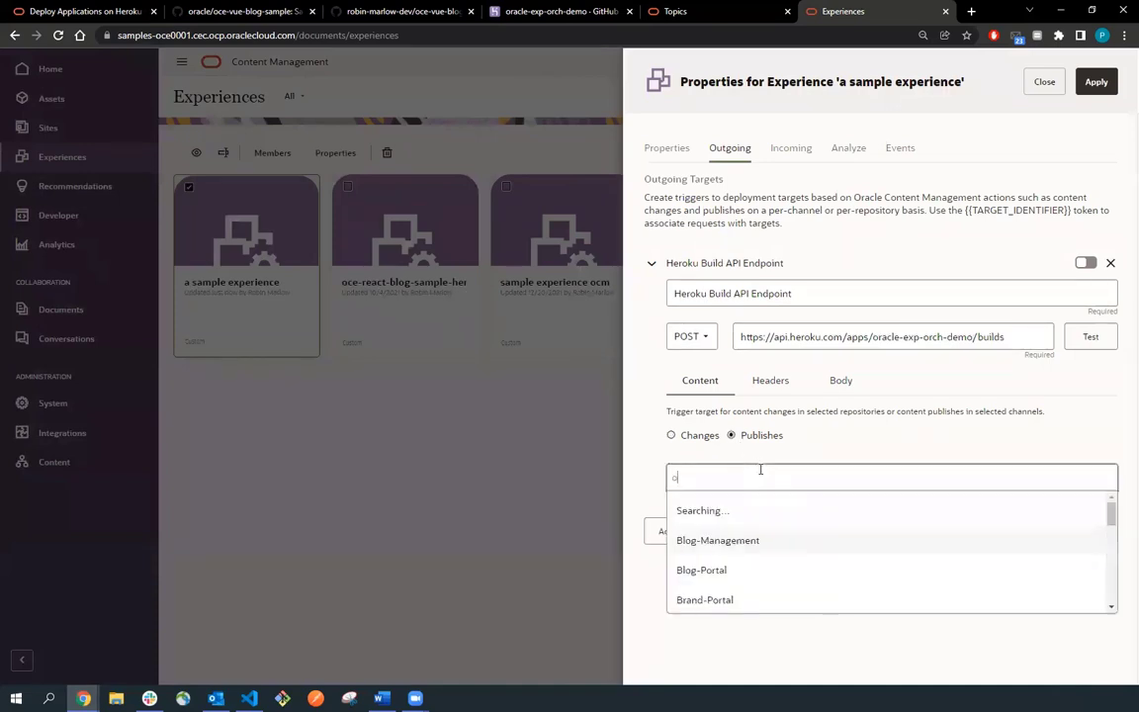
text(ceg)
click(777, 509)
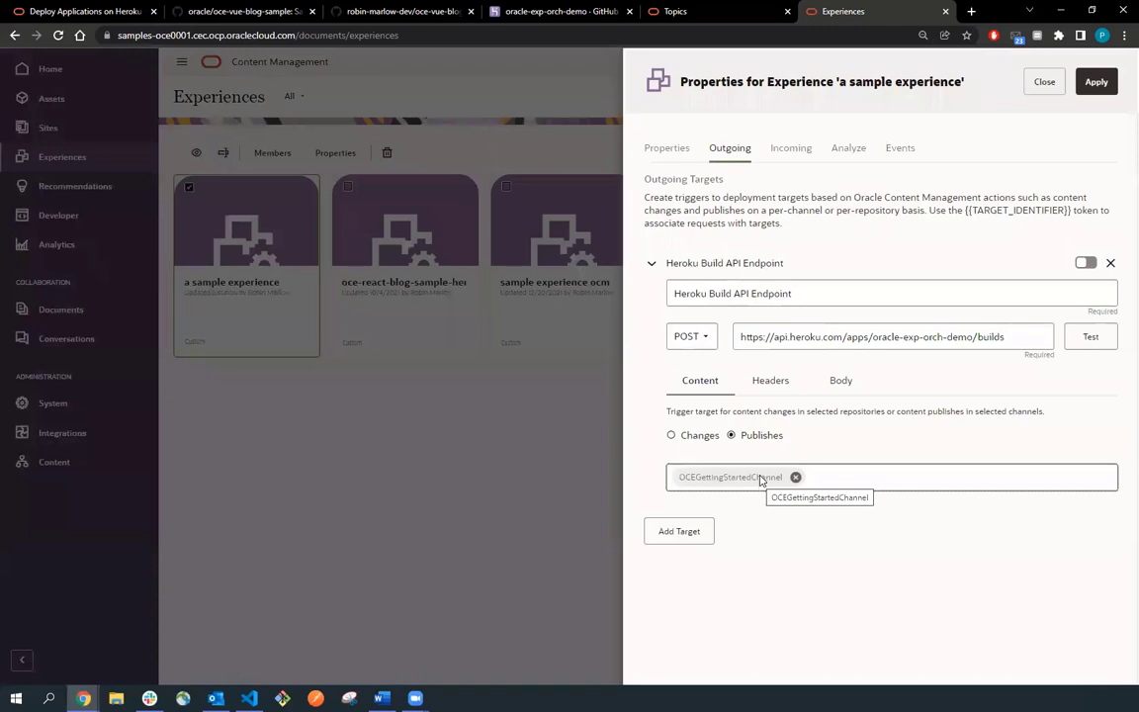
Add three request headers named Authorization, Accept and Content-Type.
click(775, 386)
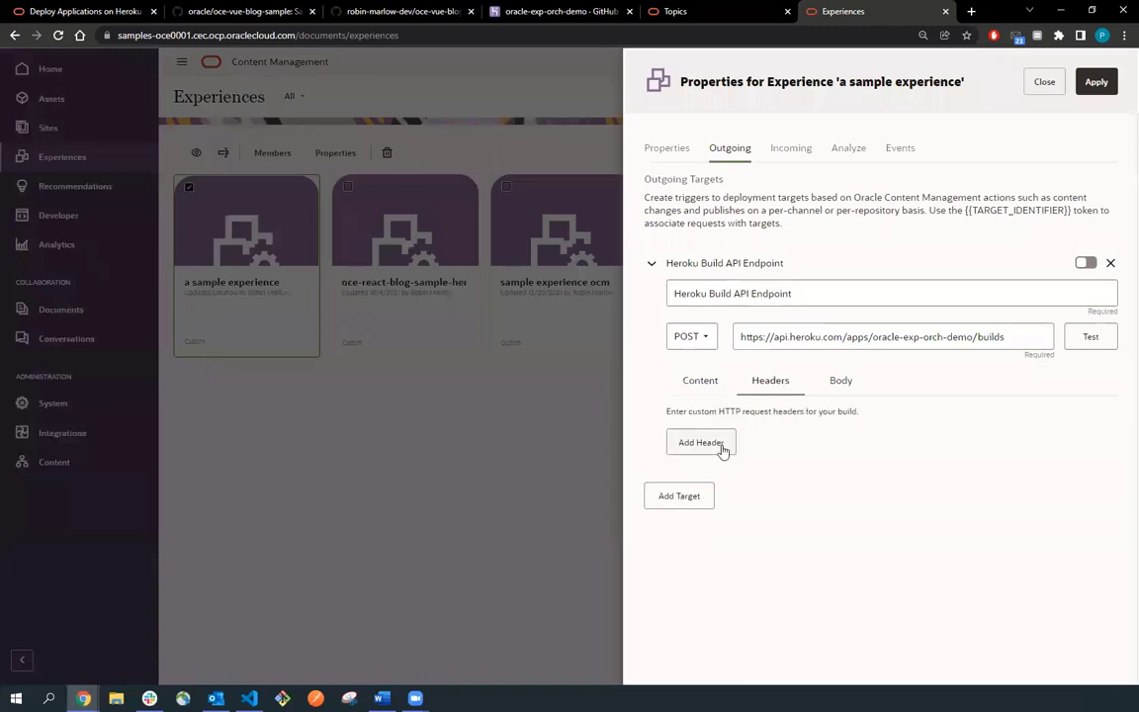
click(722, 445)
click(716, 489)
click(714, 535)
click(728, 441)
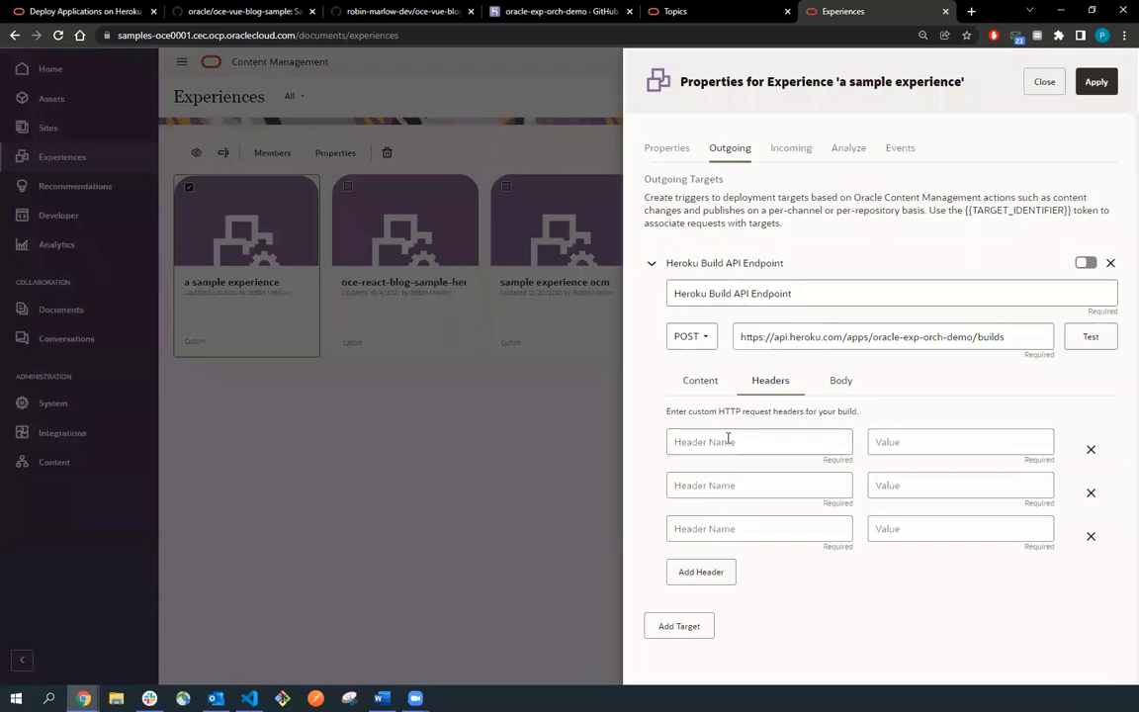
text(Authorization)
click(710, 484)
text(A)
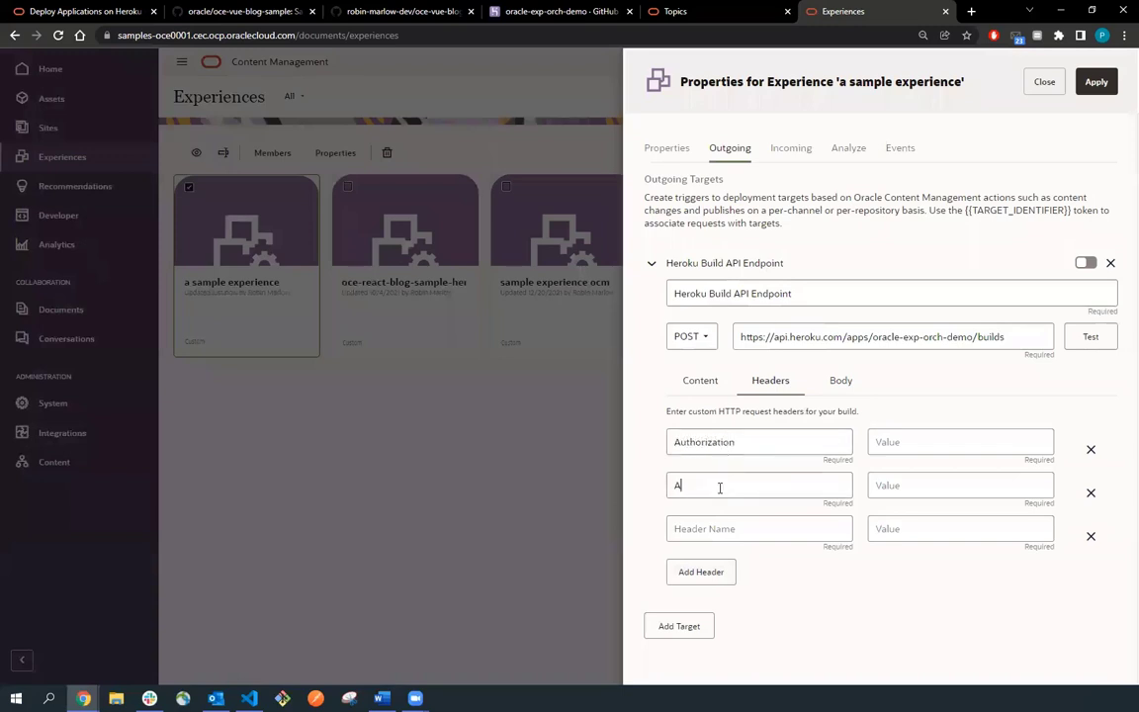
text(ccept)
click(753, 528)
text(Content-Type)
Reveal and copy the API key from Heroku Account settings, then return to Content Management.
click(544, 12)
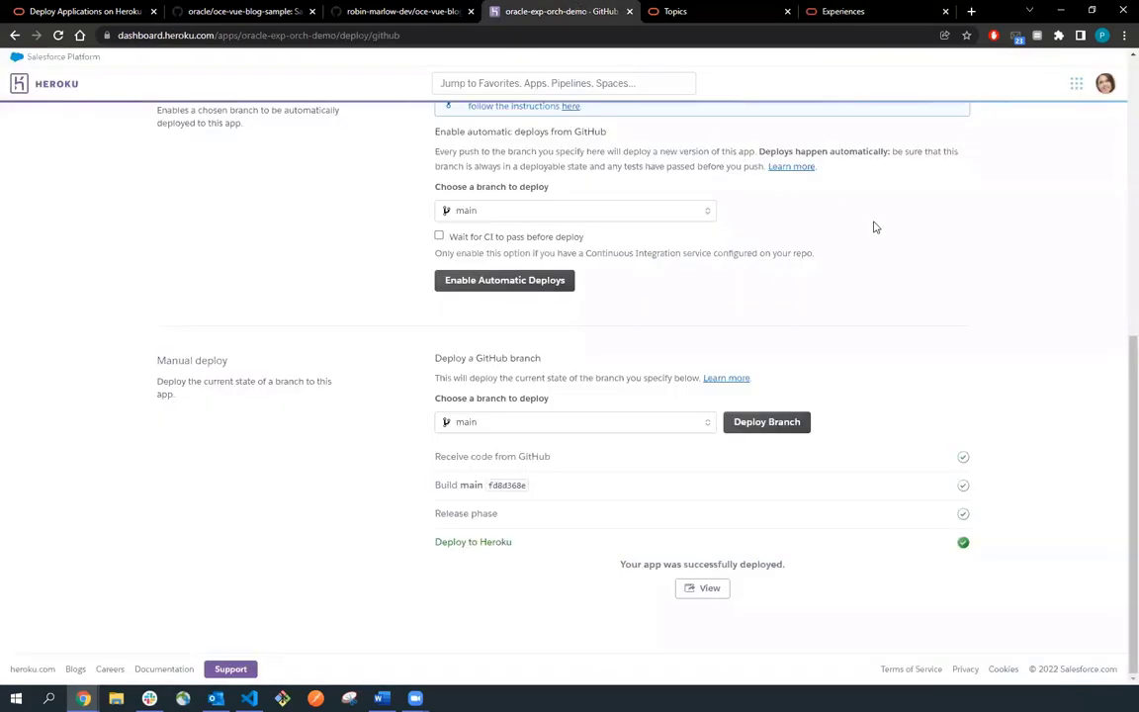
click(1105, 83)
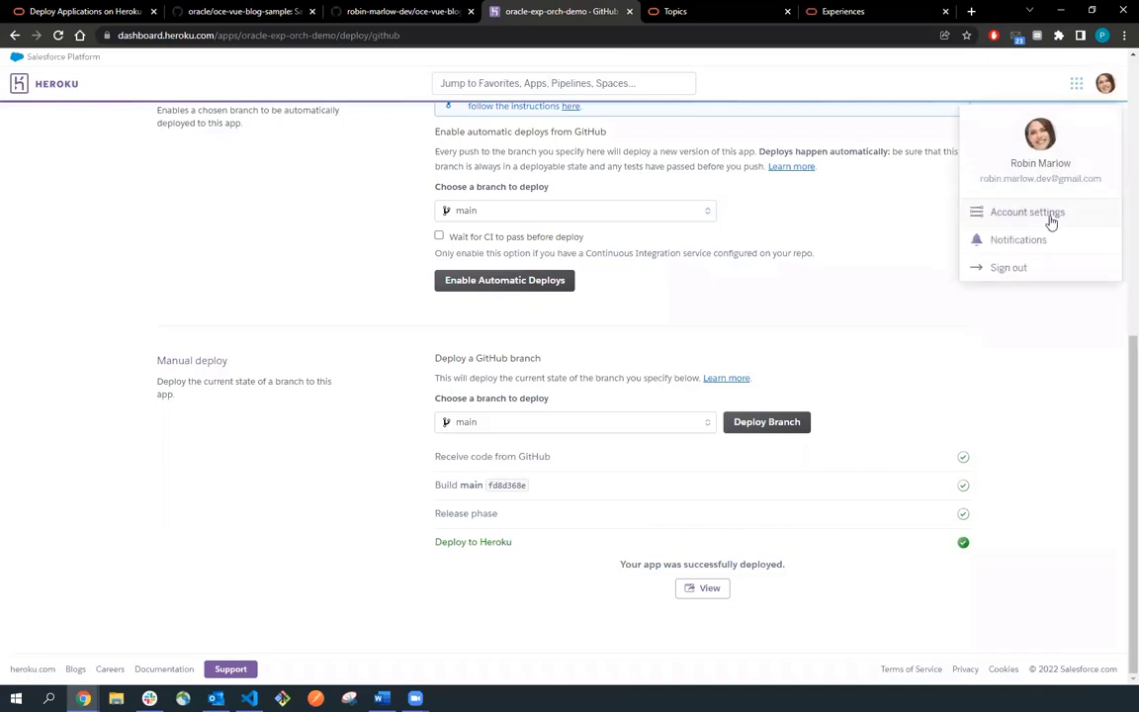
click(1050, 220)
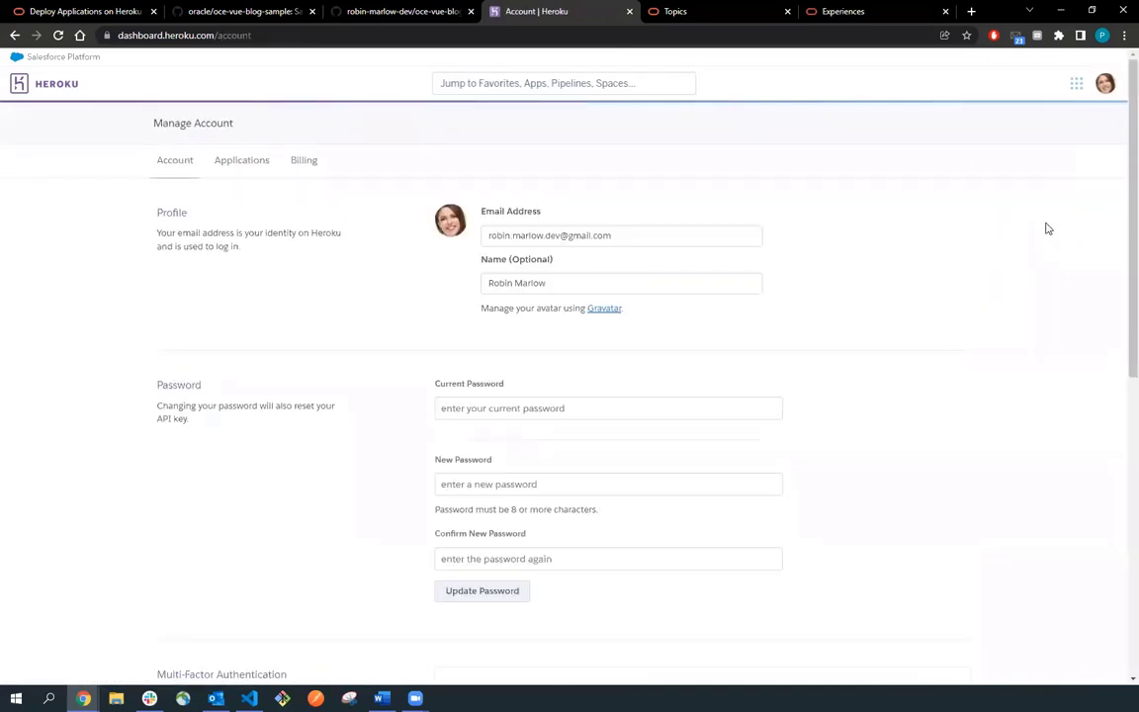
scroll(904, 335, down, 6)
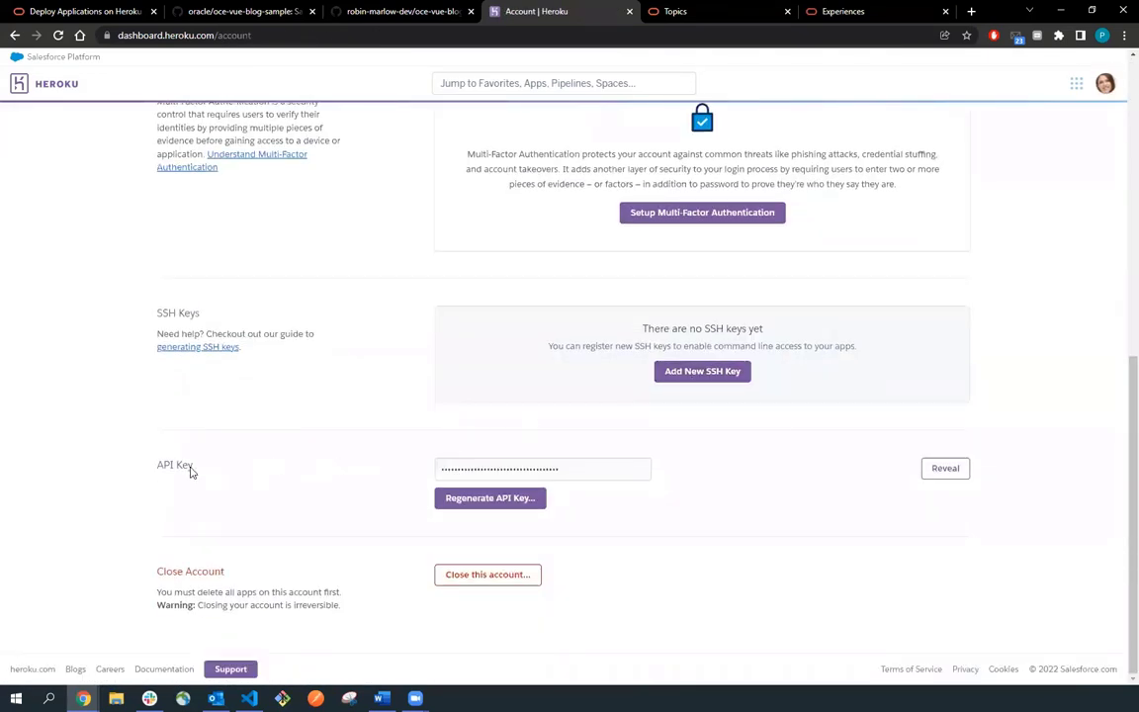
click(944, 469)
triple_click(632, 468)
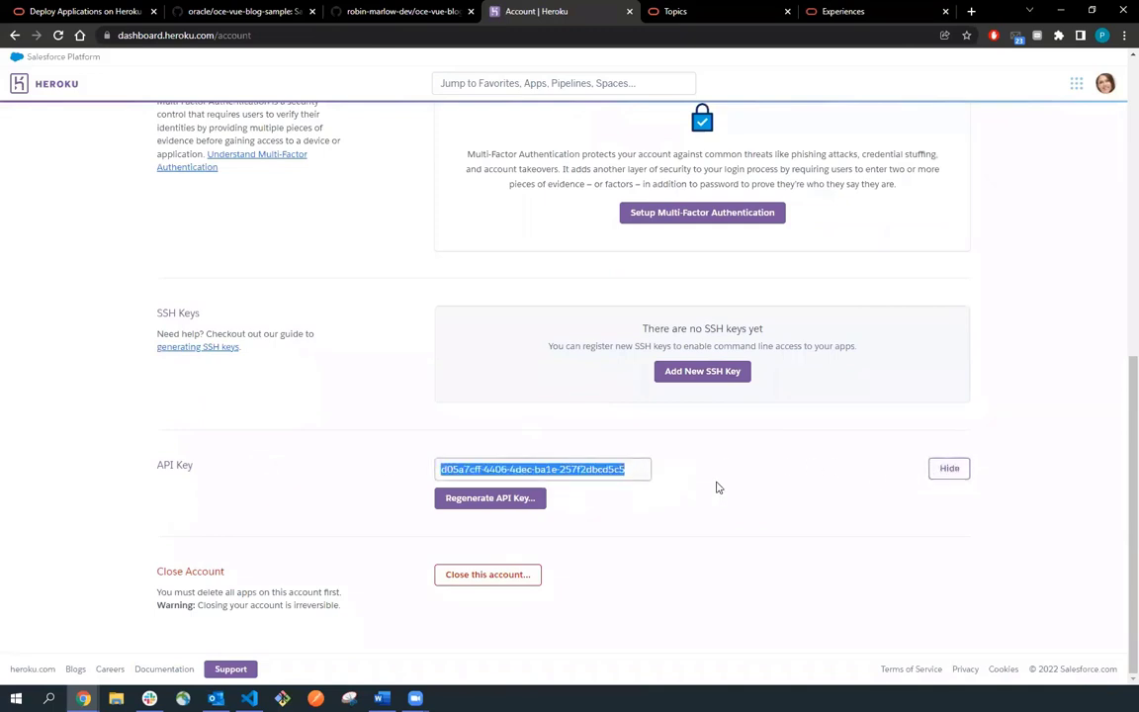
click(750, 503)
click(842, 10)
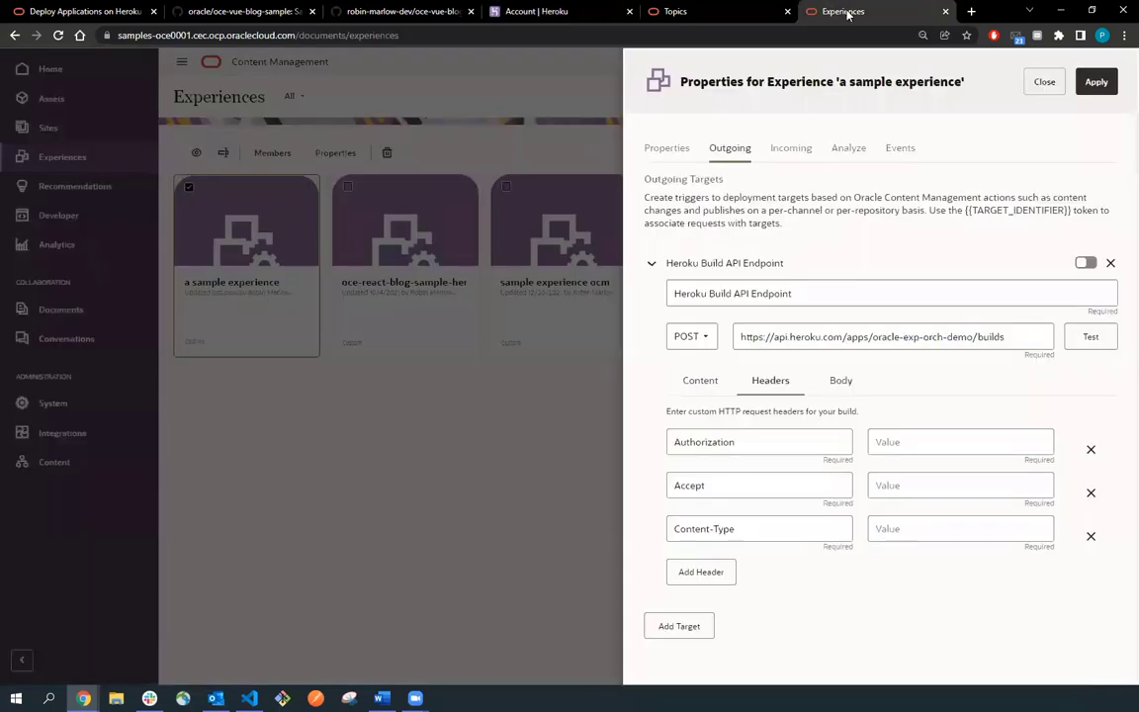
Fill the header values: Bearer plus the API key, application/vnd.heroku+json; version=3, and application/json.
click(889, 441)
text(Bearer)
key(ctrl+v)
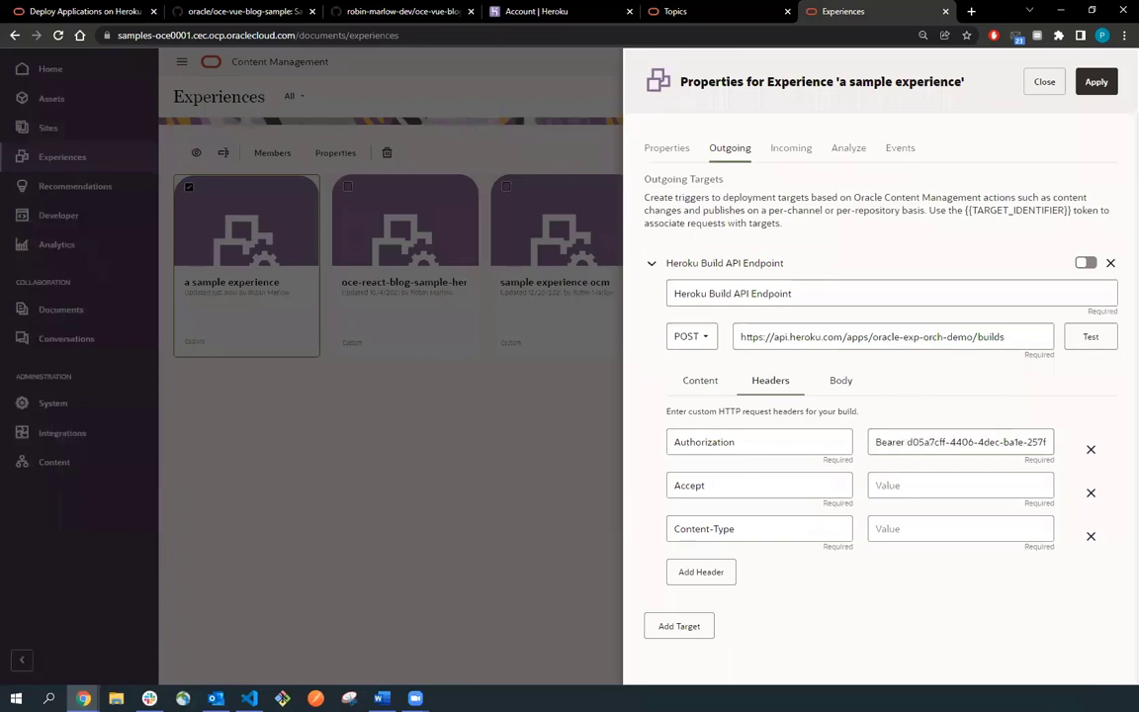
key(alt+Tab)
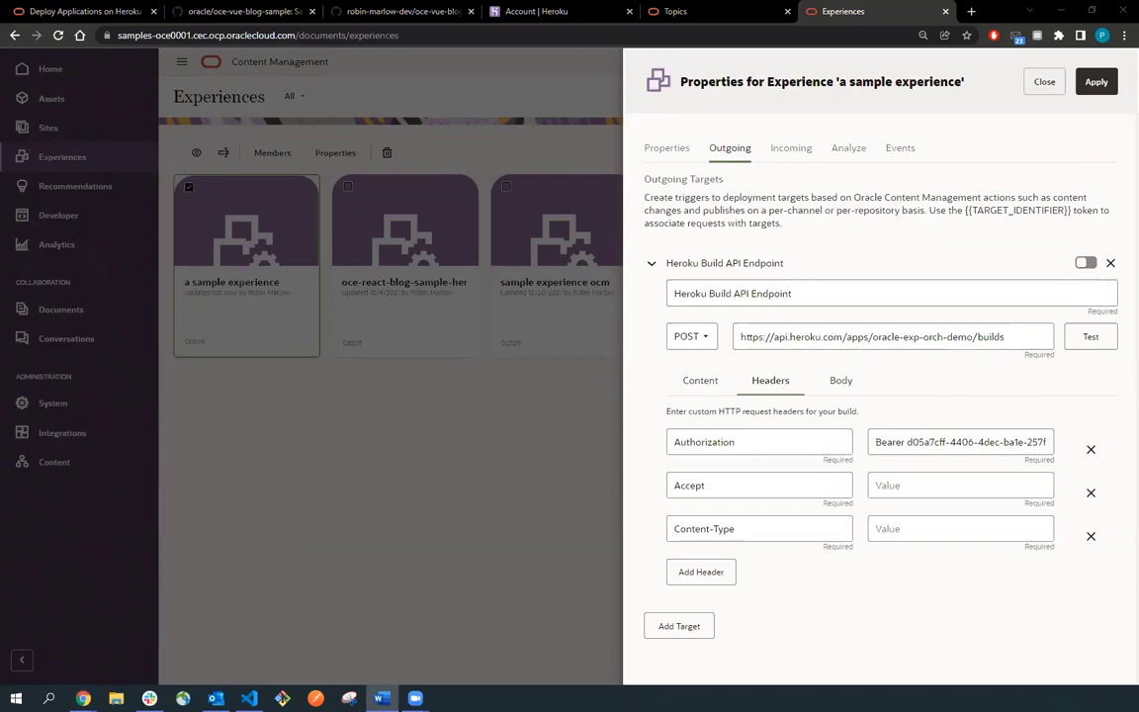
click(899, 483)
text(application/vnd.heroku+json; version=3)
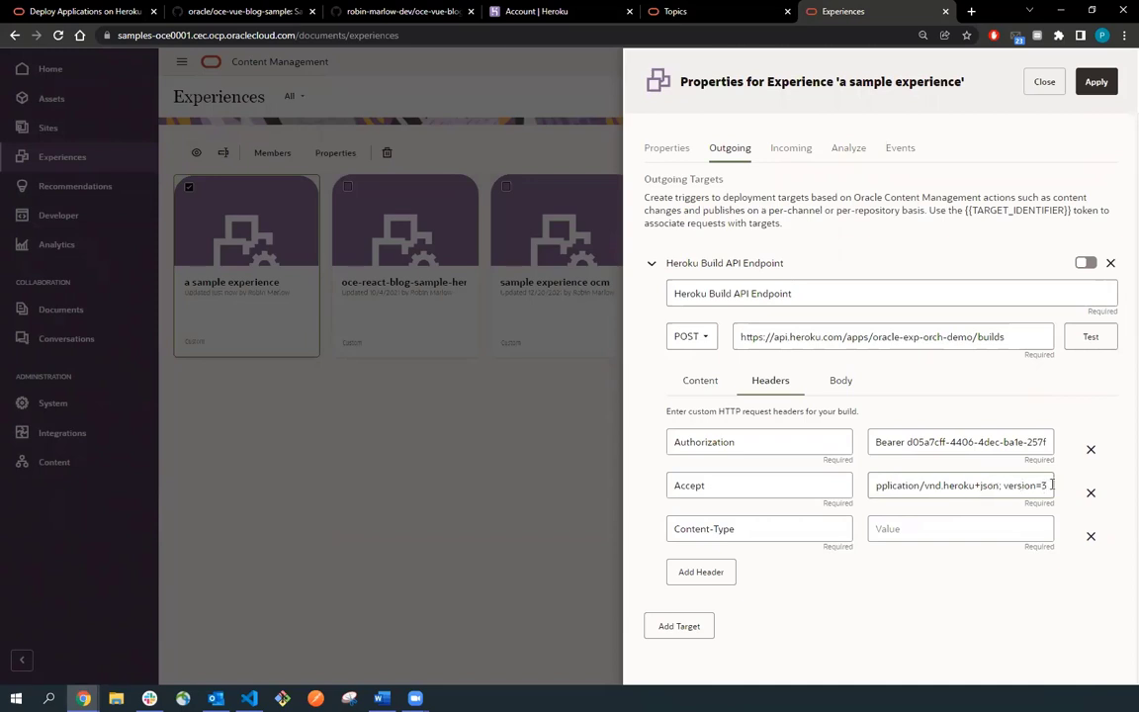
click(381, 698)
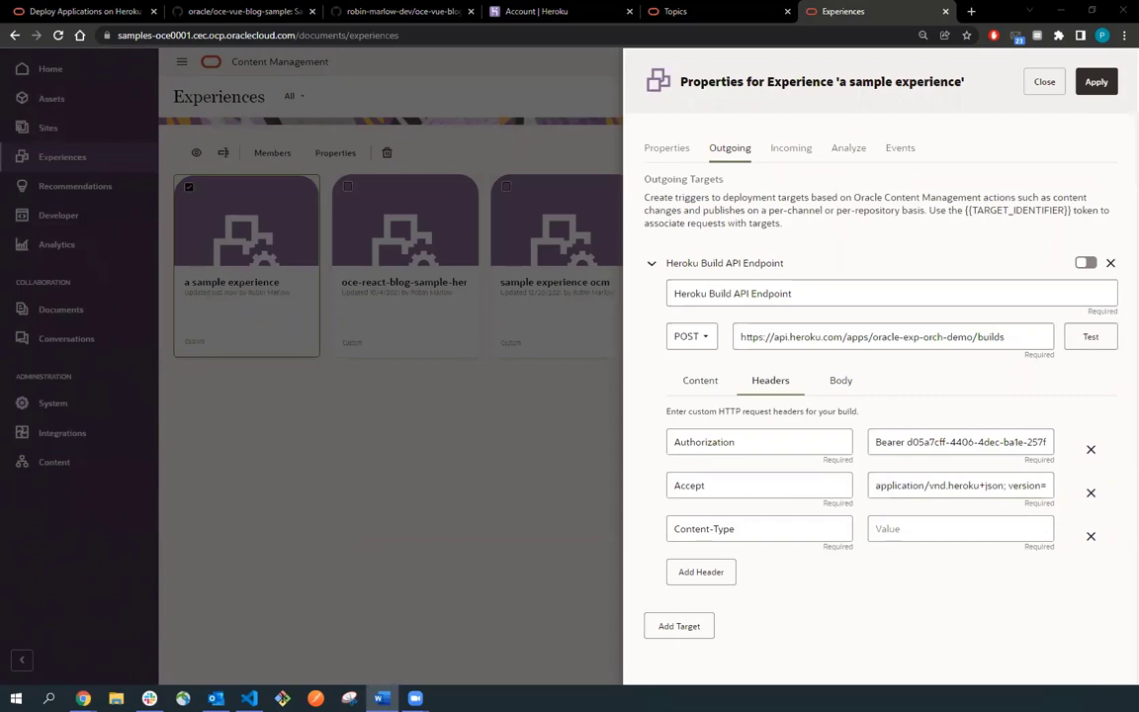
click(890, 527)
text(application/json)
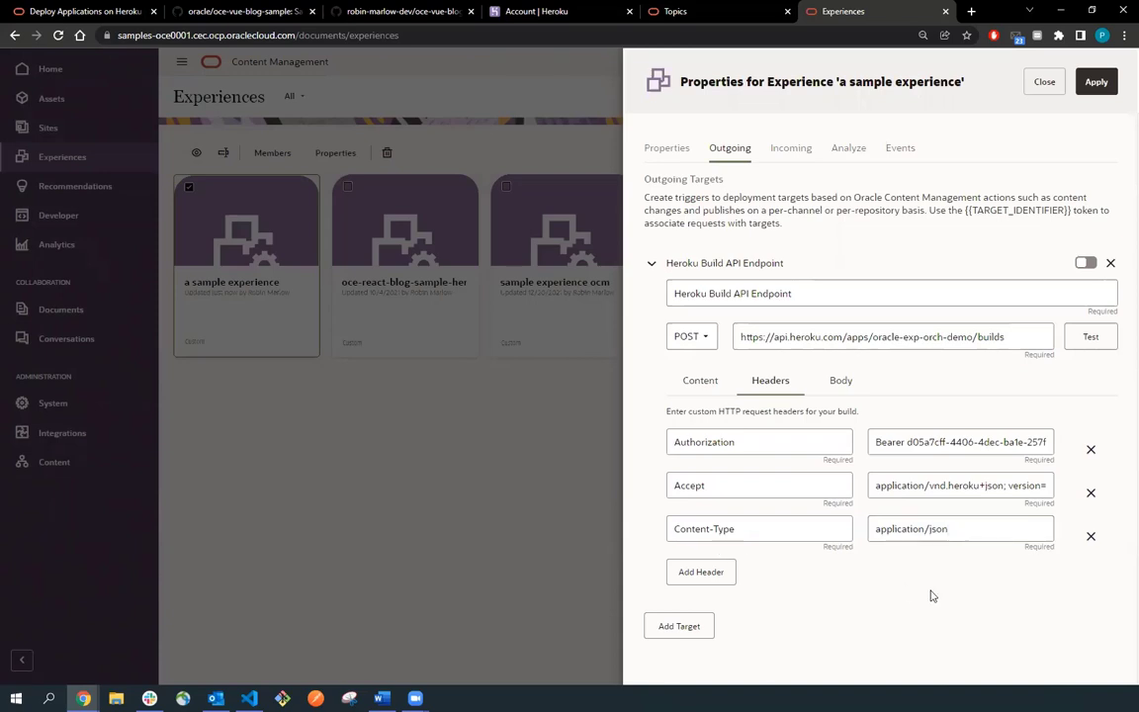
click(841, 382)
Type a JSON body opening a "source_blob" object with "url":"" and "version": keys.
click(799, 496)
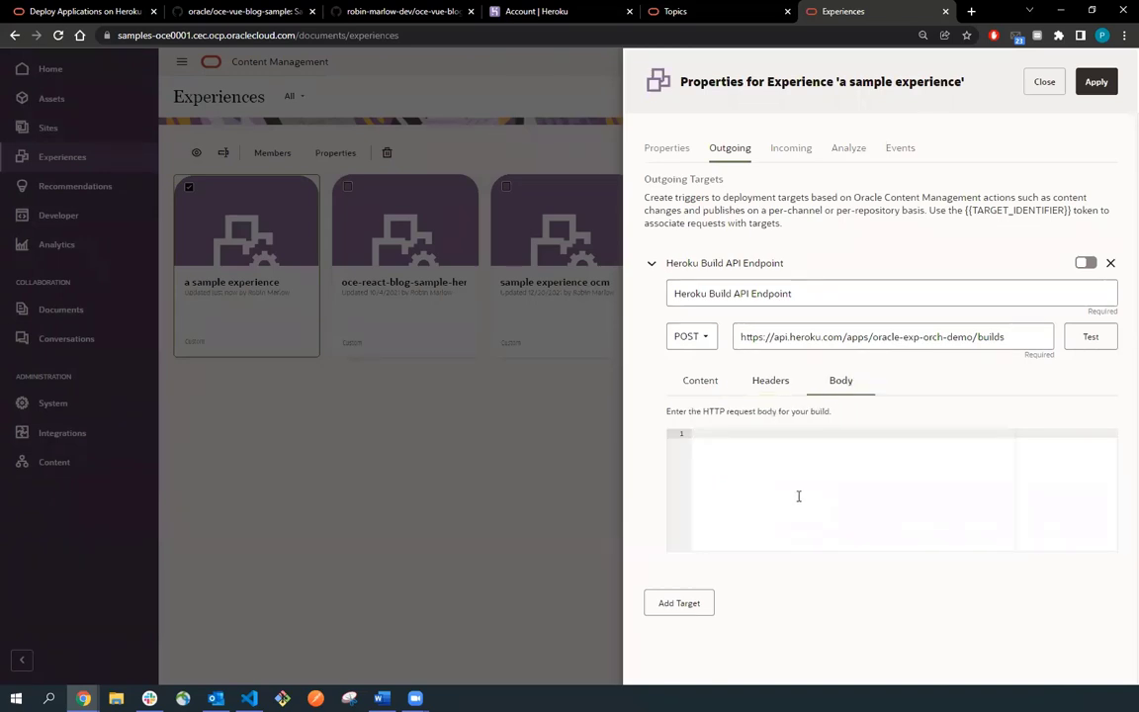
text({)
key(Return)
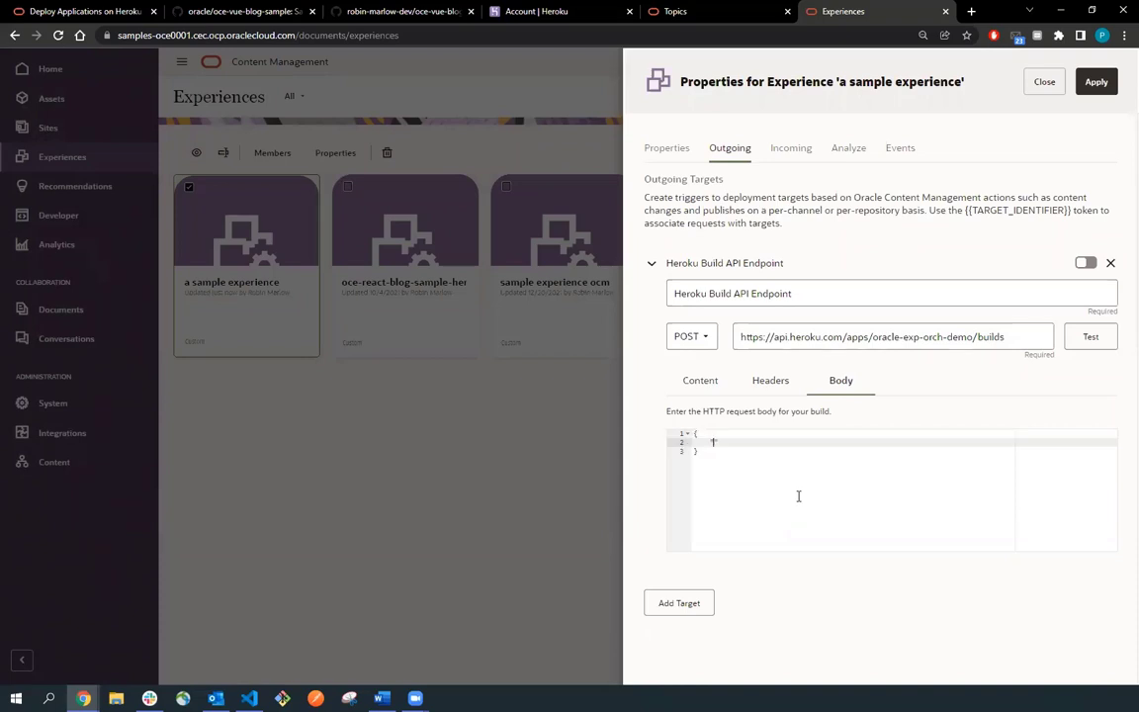
text("source_blob":{)
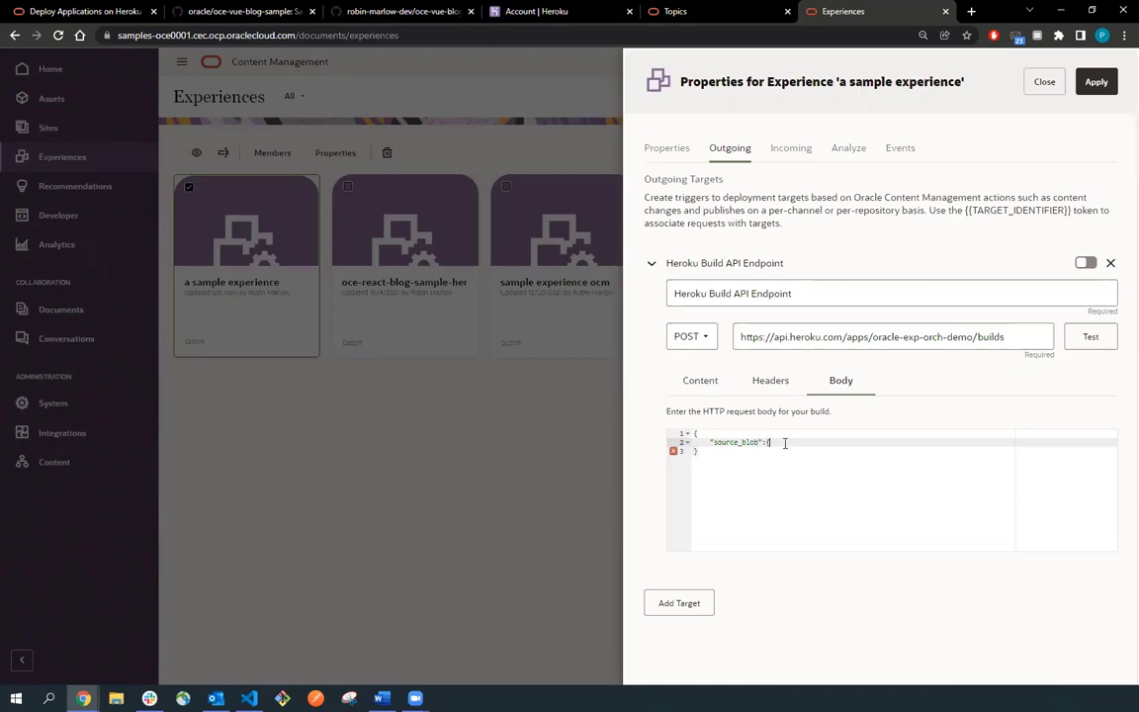
key(Return)
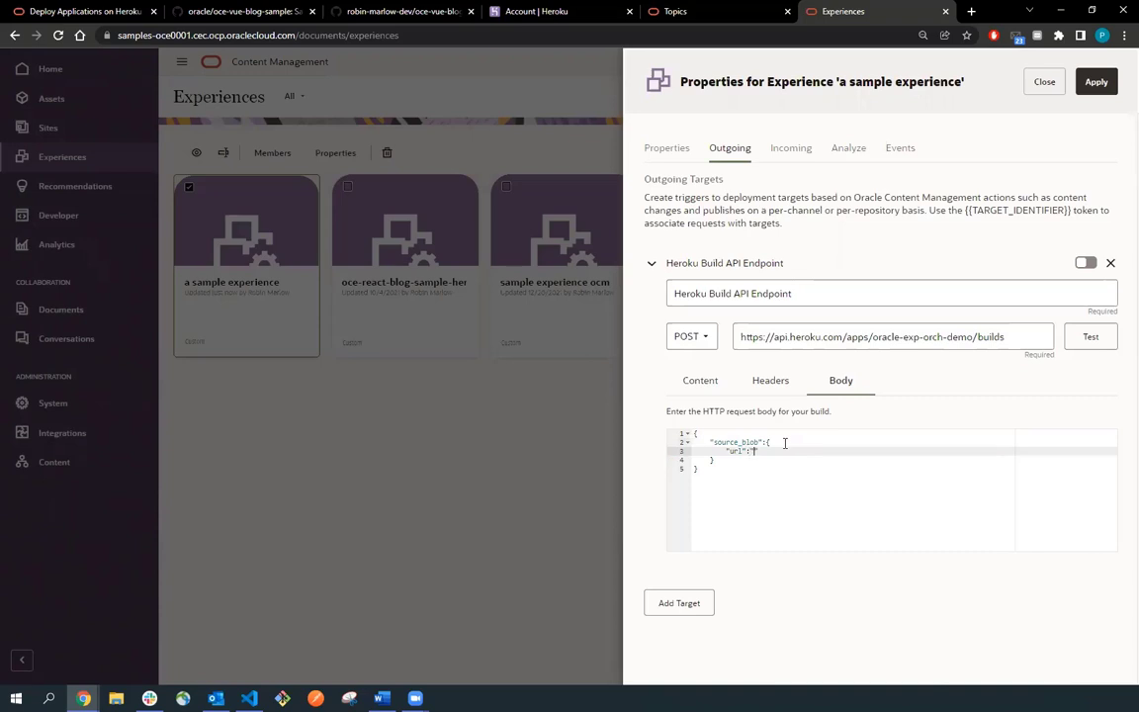
text("url":"",)
key(Return)
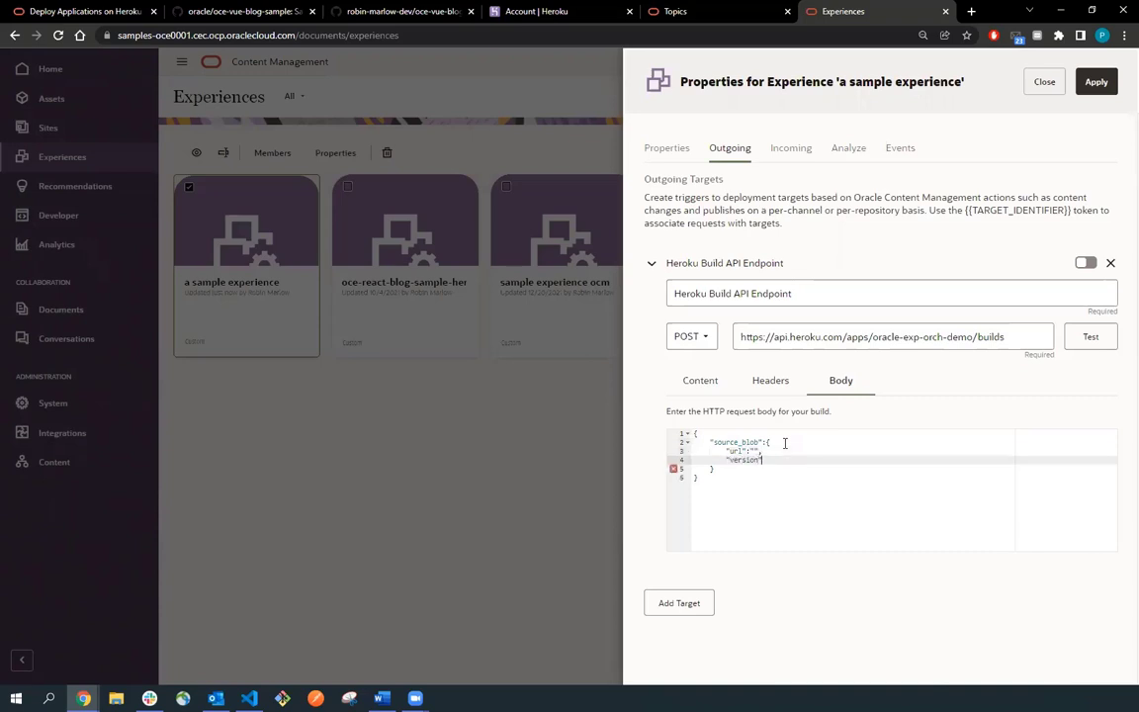
text("version":)
click(85, 11)
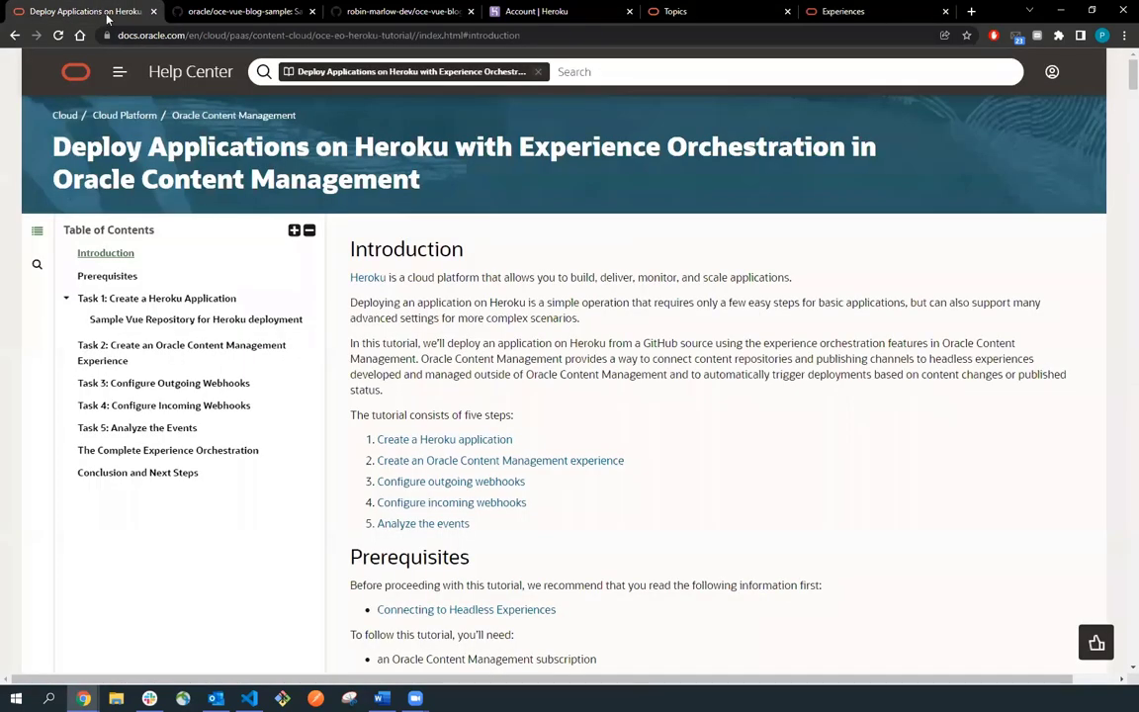
Find the public and private repository tarball URL formats in the tutorial's Task 3.
click(182, 385)
scroll(346, 297, down, 8)
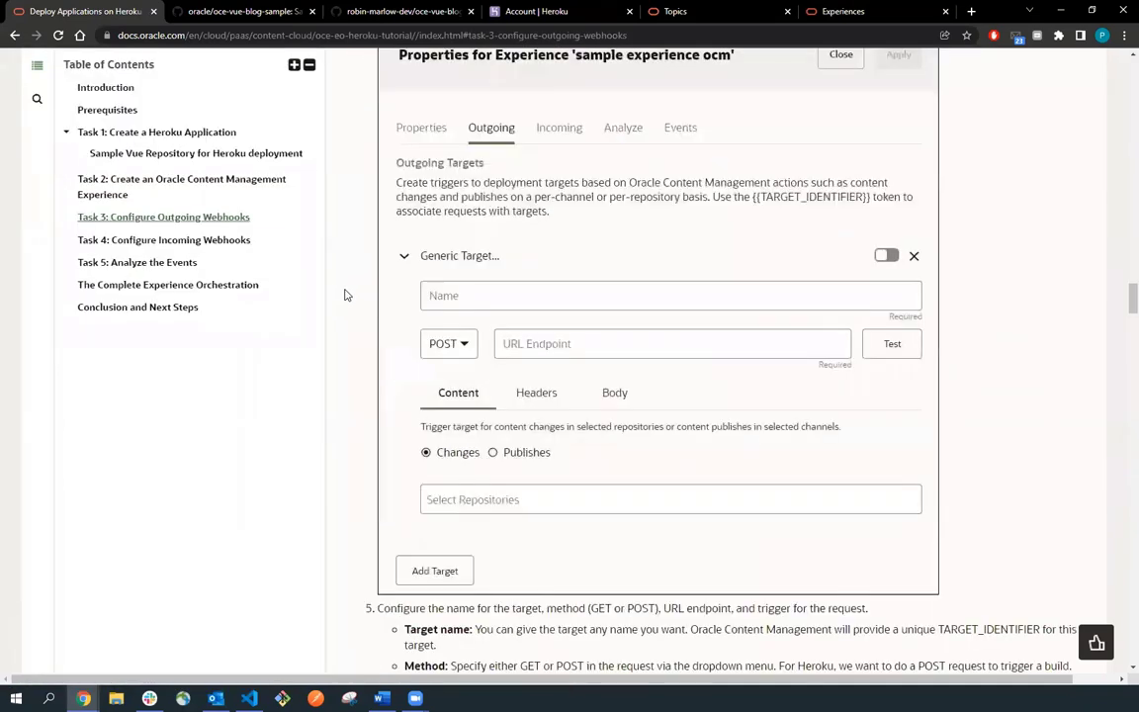
scroll(348, 299, down, 7)
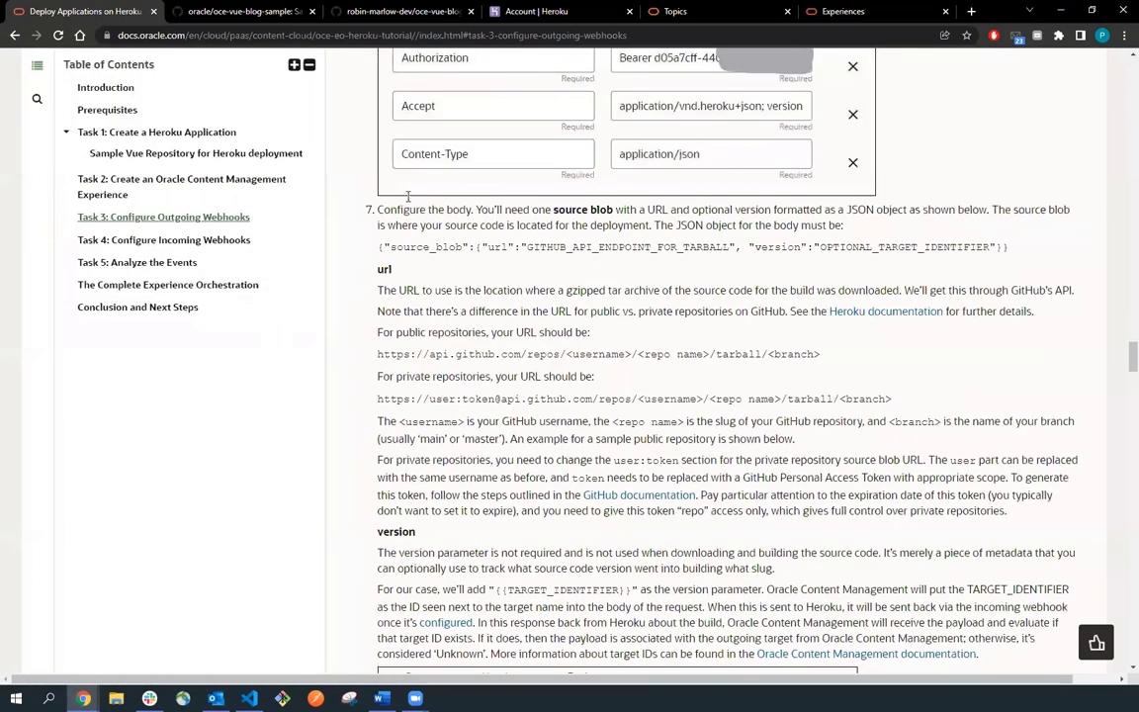
scroll(366, 174, down, 2)
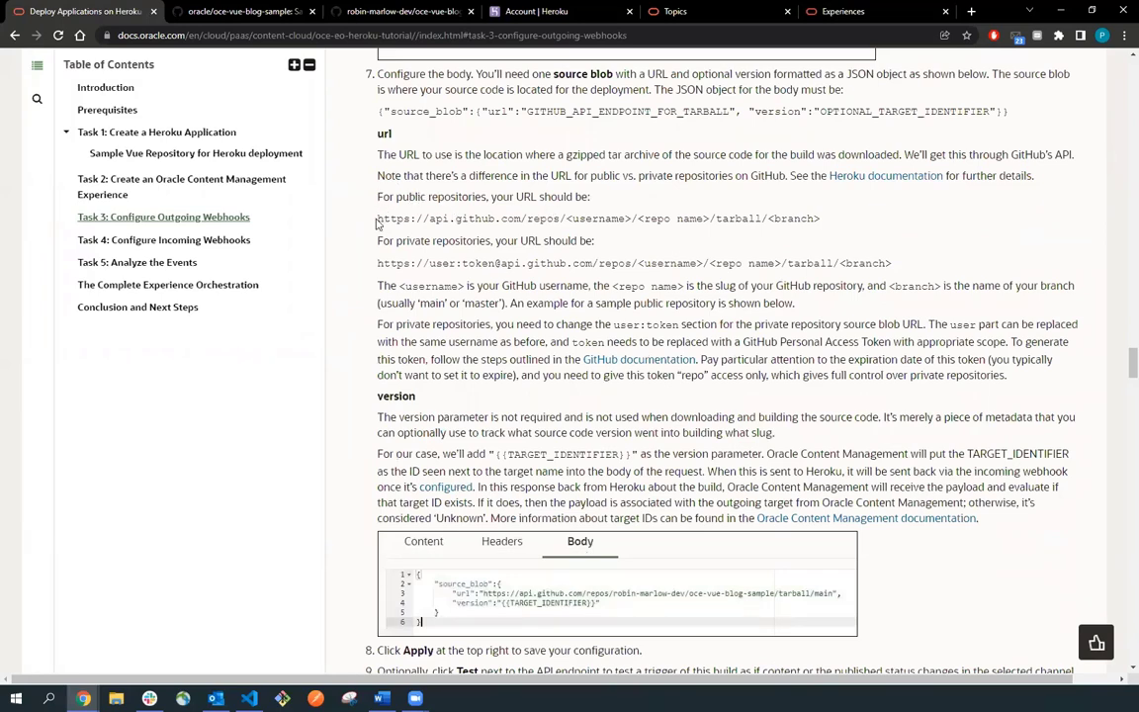
drag(376, 223, 800, 225)
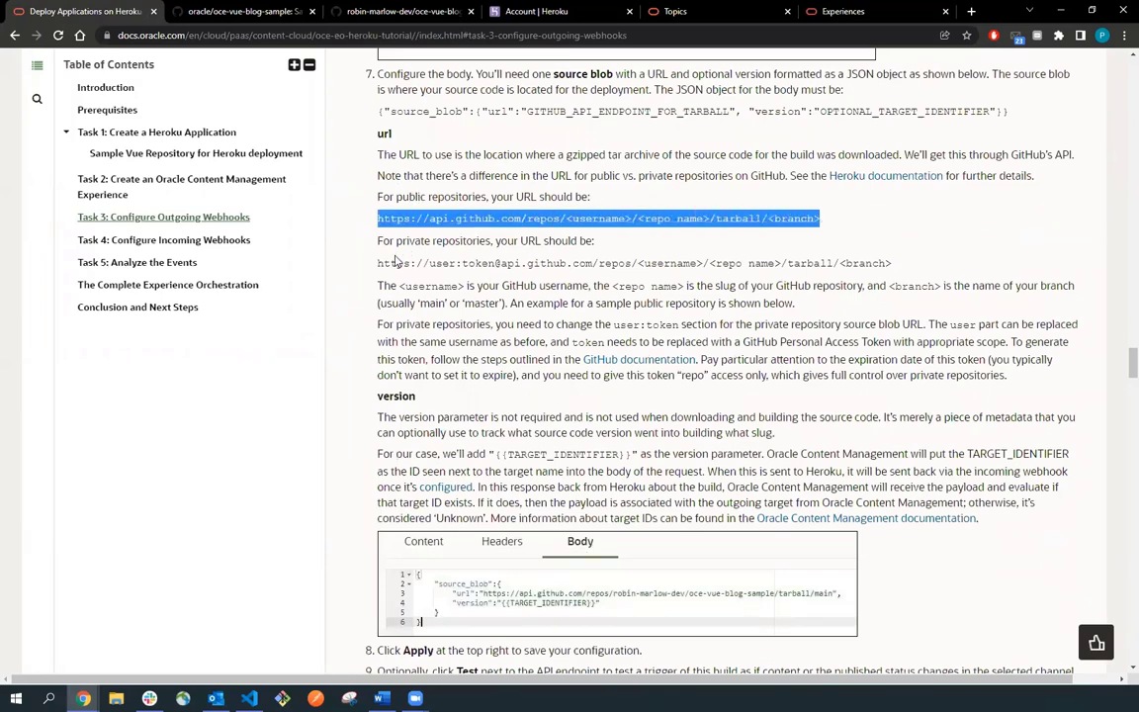
drag(376, 262, 914, 264)
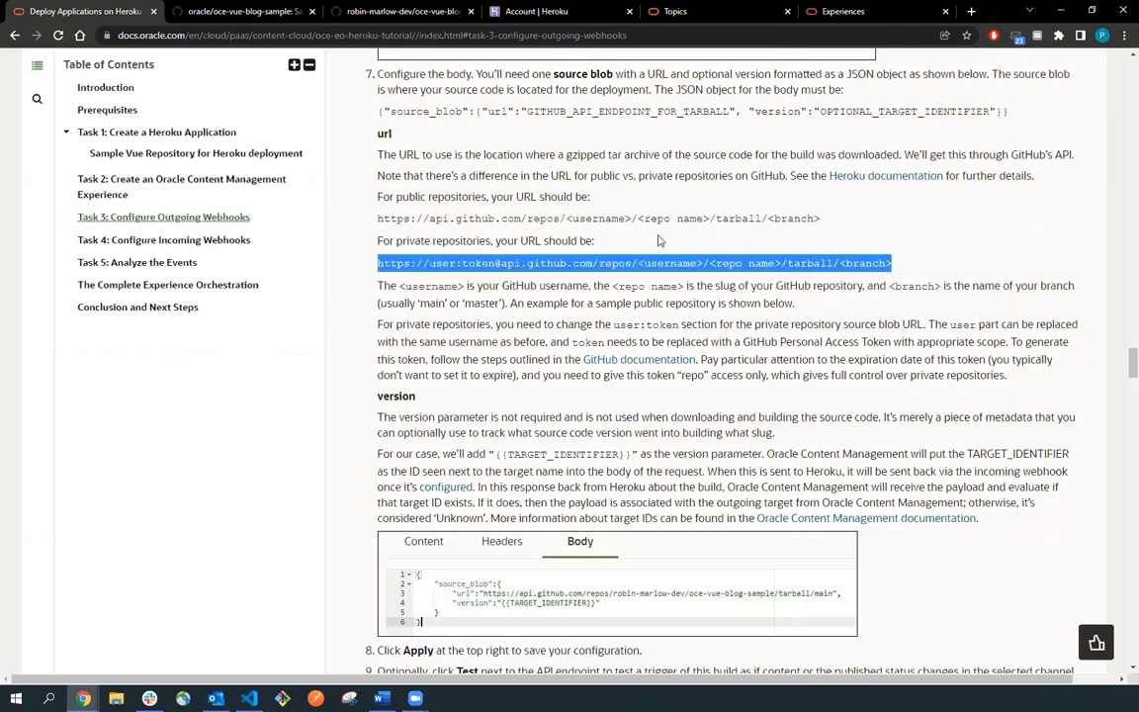
click(539, 241)
drag(430, 262, 491, 260)
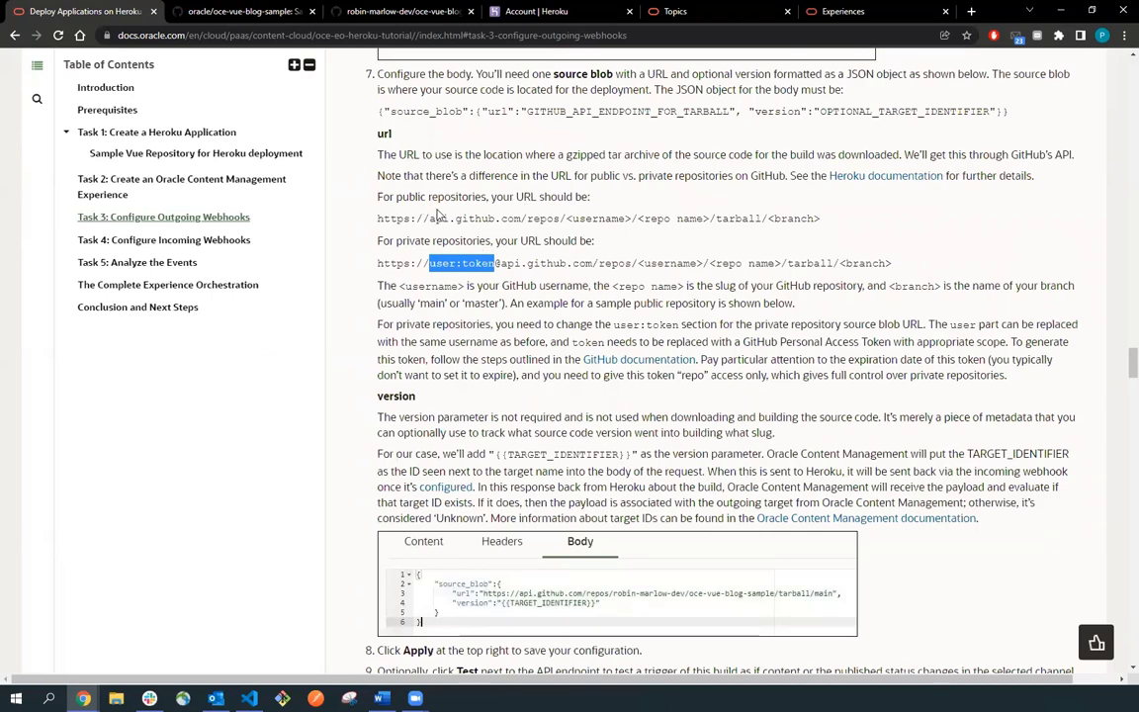
Copy the public-repository URL format and return to the target's request body.
triple_click(464, 219)
key(ctrl+c)
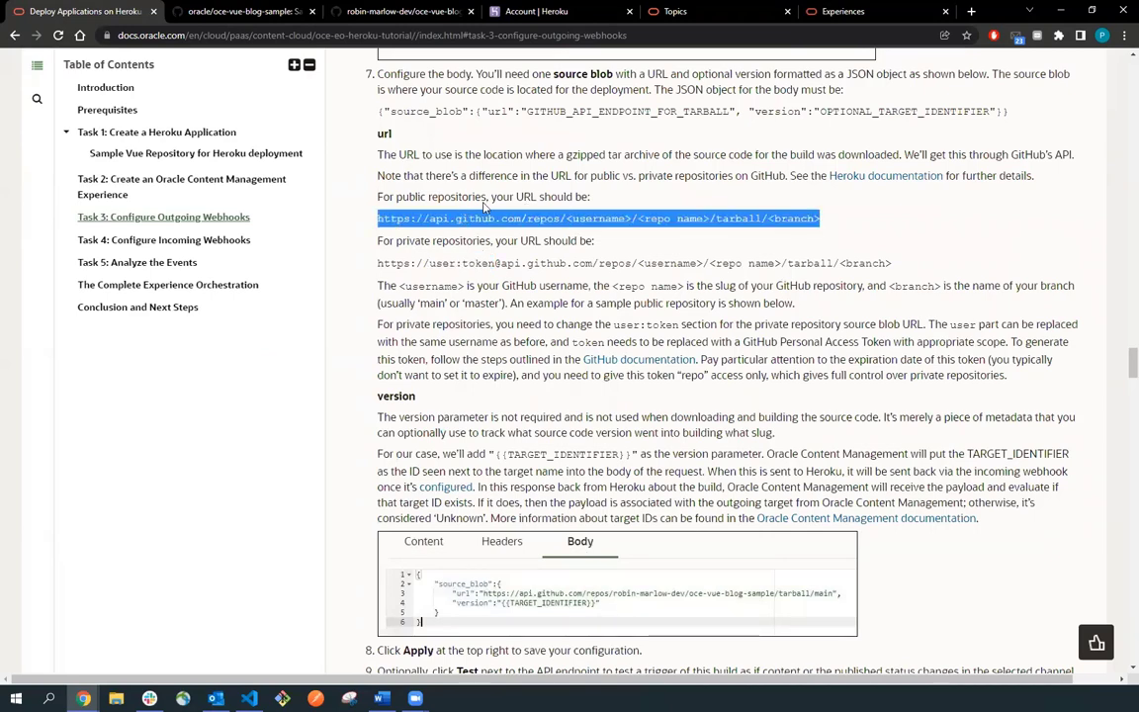
click(835, 11)
click(758, 442)
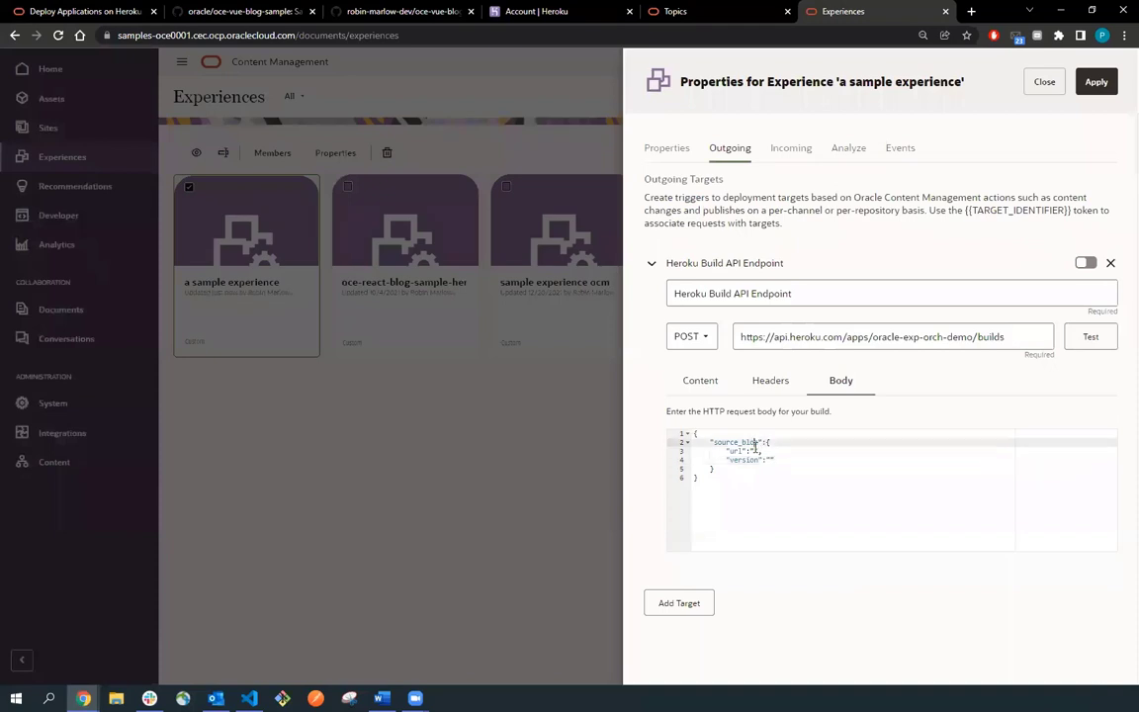
Paste the tarball URL into url, filling in the GitHub username, oce-vue-blog-sample and main.
click(756, 451)
key(ctrl+v)
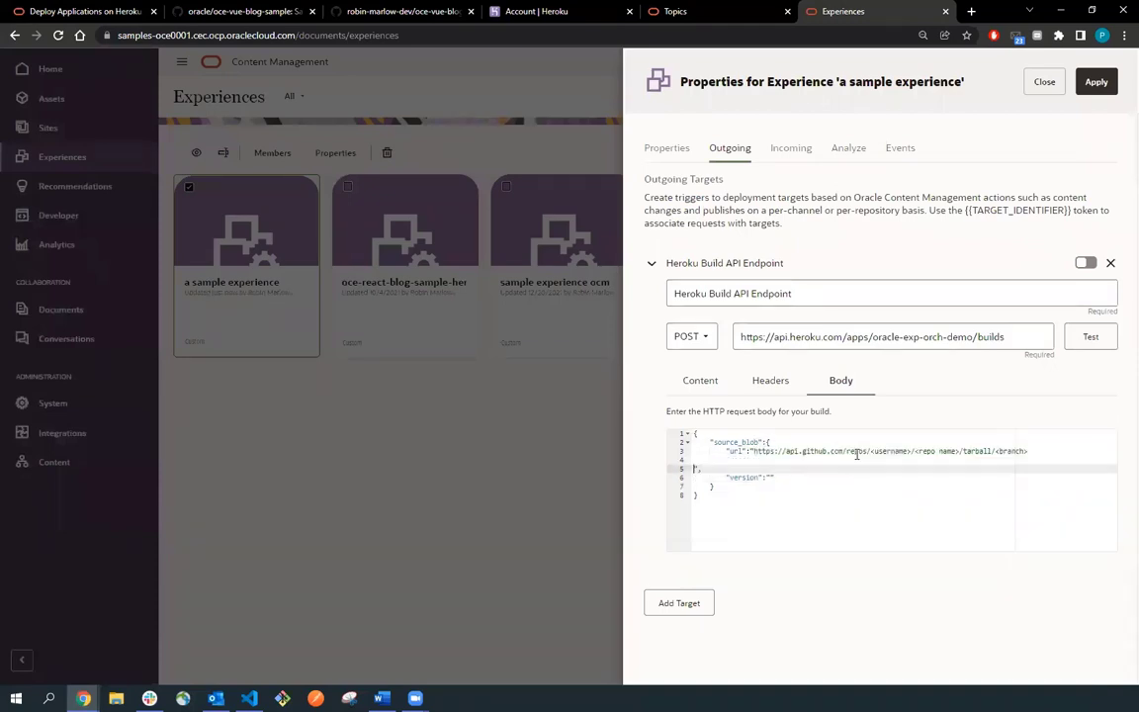
key(BackSpace)
key(BackSpace)
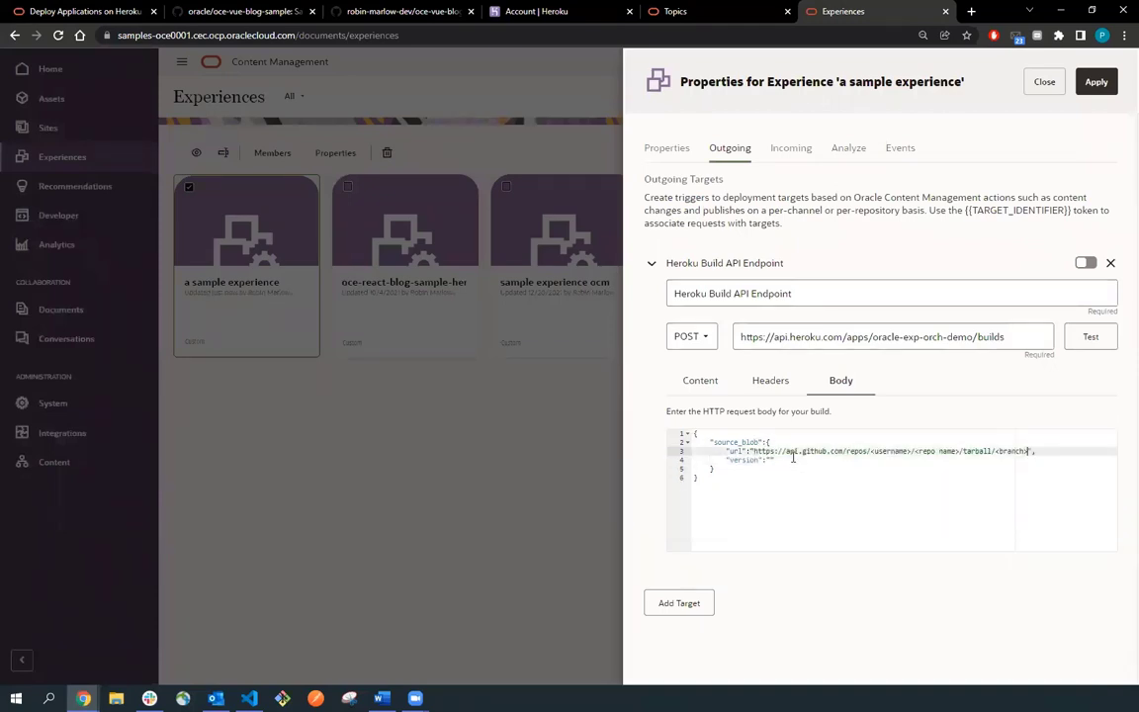
drag(870, 452, 911, 452)
text(robin)
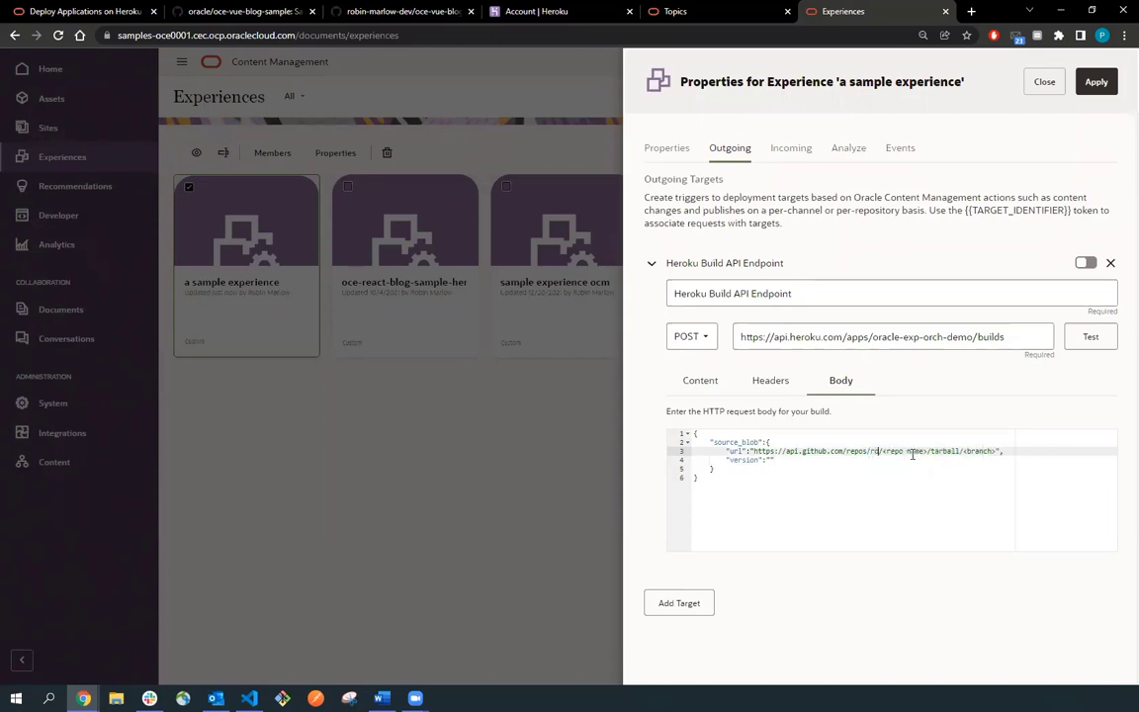
text(-marlow-dev/)
drag(942, 452, 985, 452)
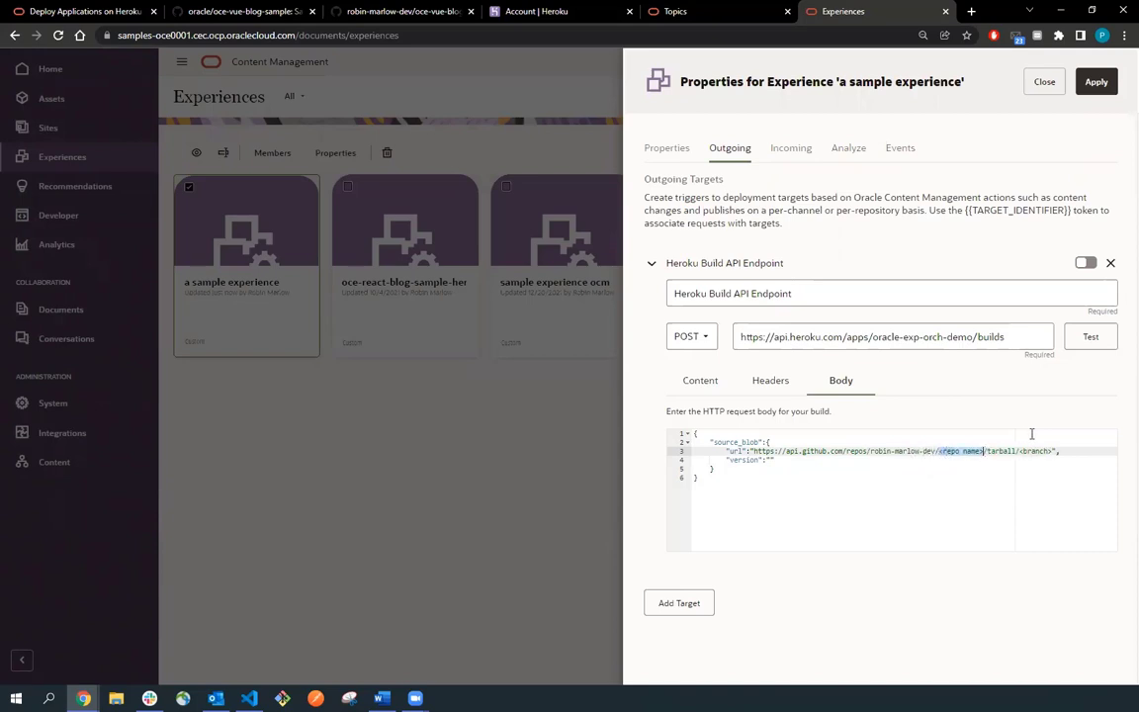
text(oce-vue-blog-sample)
drag(1050, 451, 1085, 450)
text(mai)
Set the version value to {{TARGET_IDENTIFIER}} and apply the target.
click(848, 460)
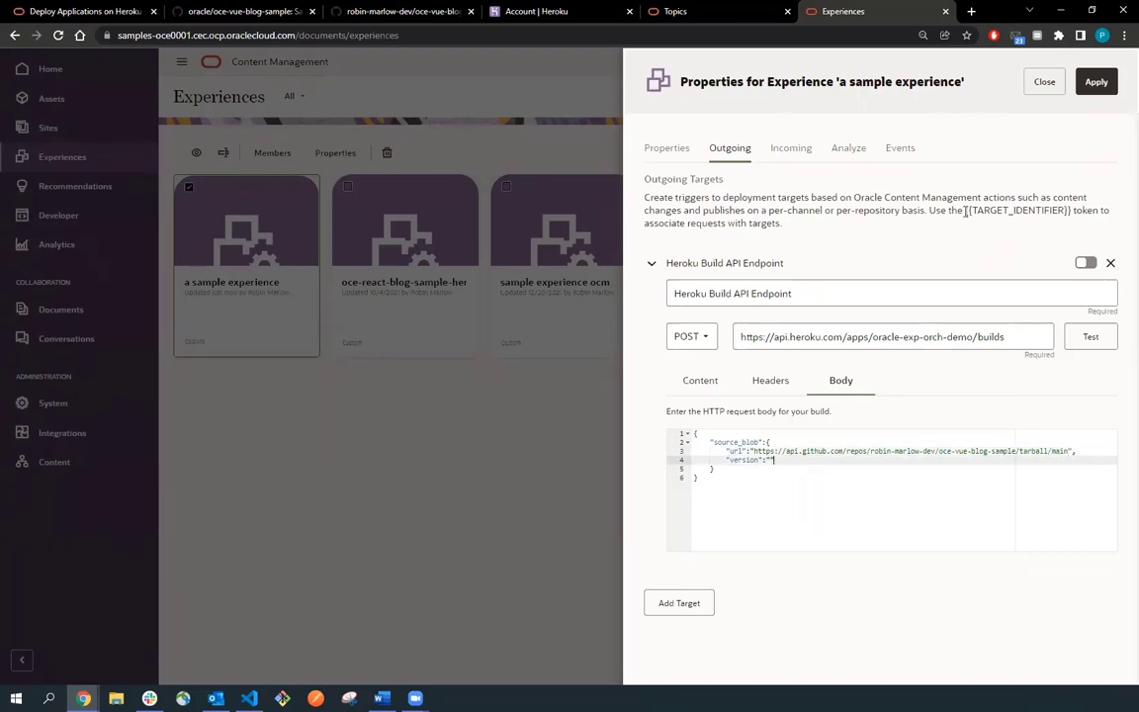
drag(966, 209, 1071, 211)
key(ctrl+c)
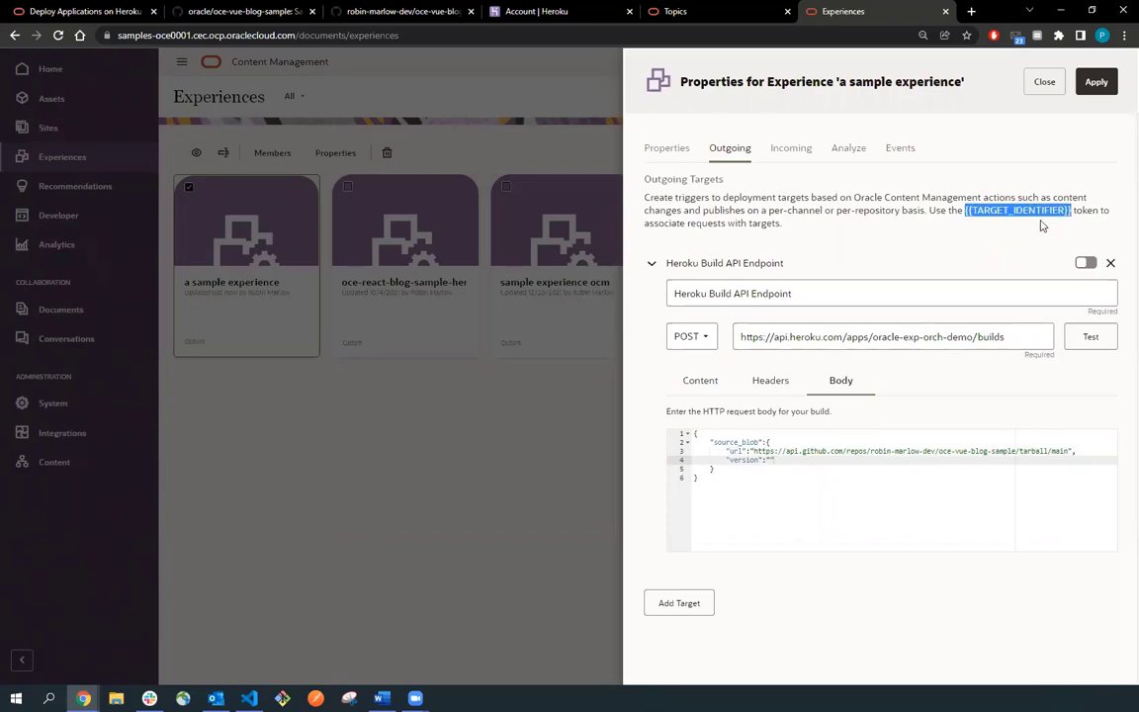
click(770, 461)
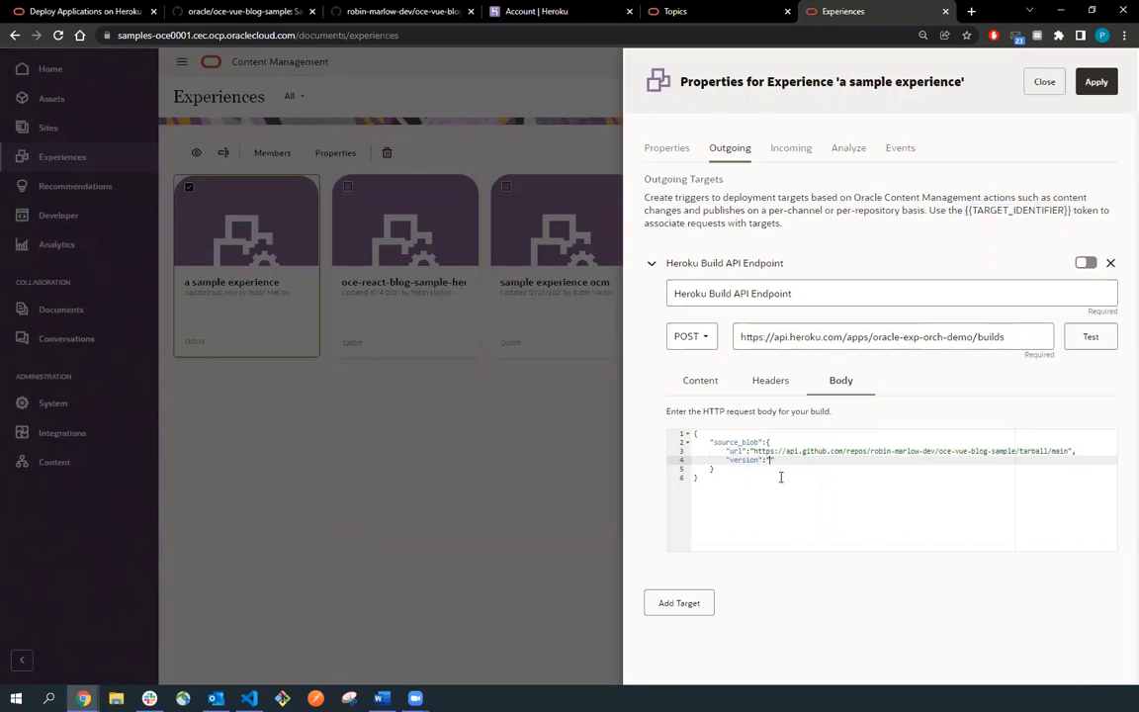
key(ctrl+v)
click(852, 481)
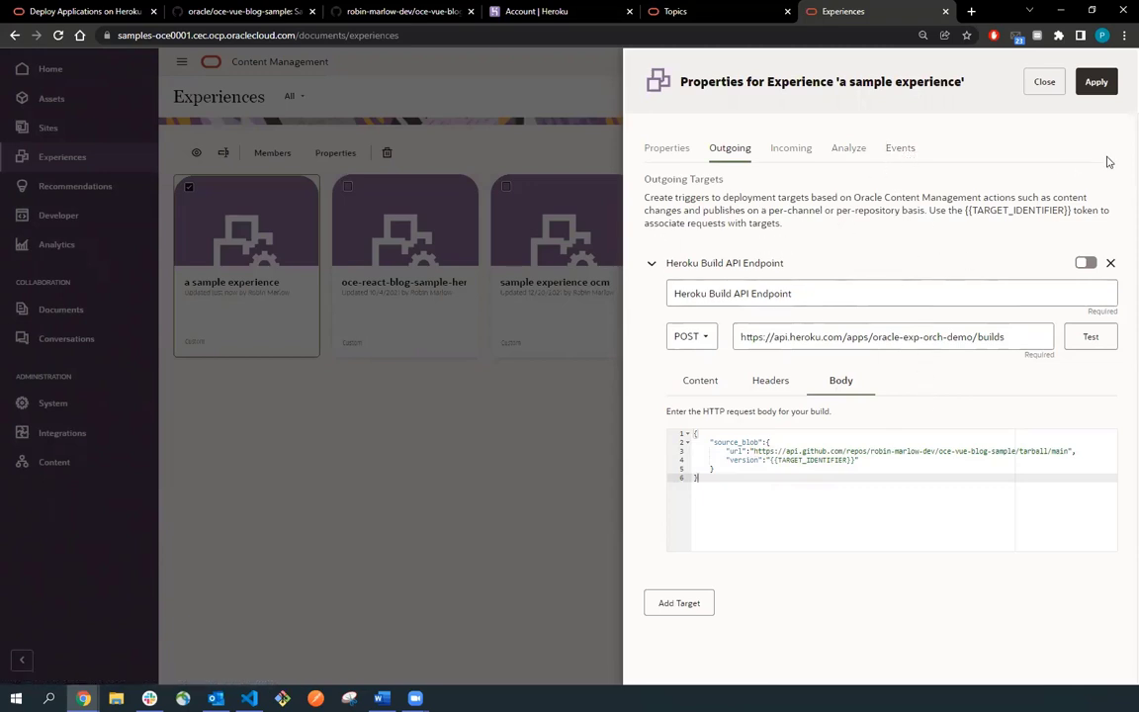
click(1096, 81)
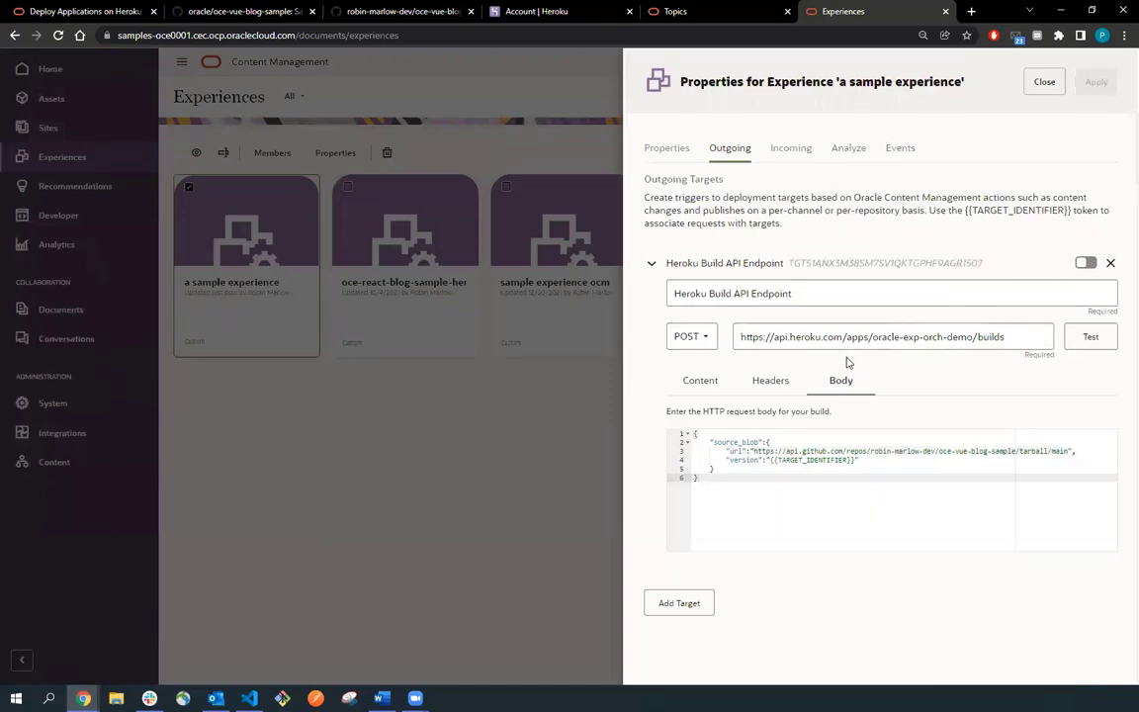
Review headers and triggers, turn the endpoint toggle on, apply, and send a test build request.
click(767, 382)
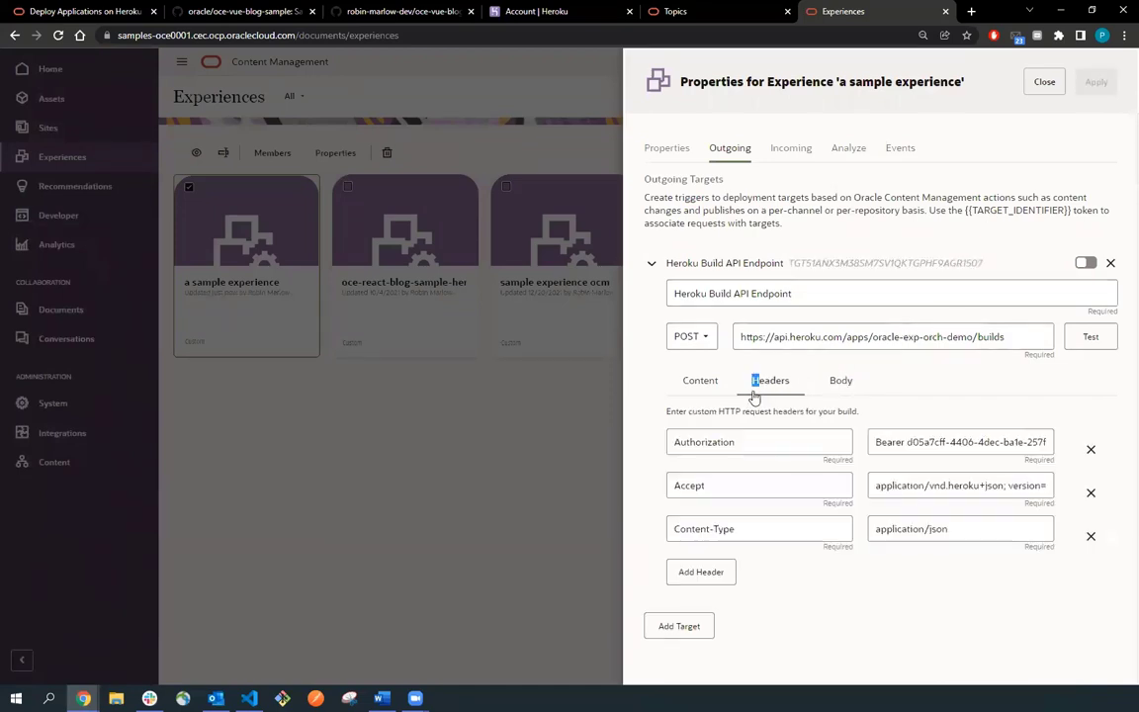
click(699, 381)
click(1085, 263)
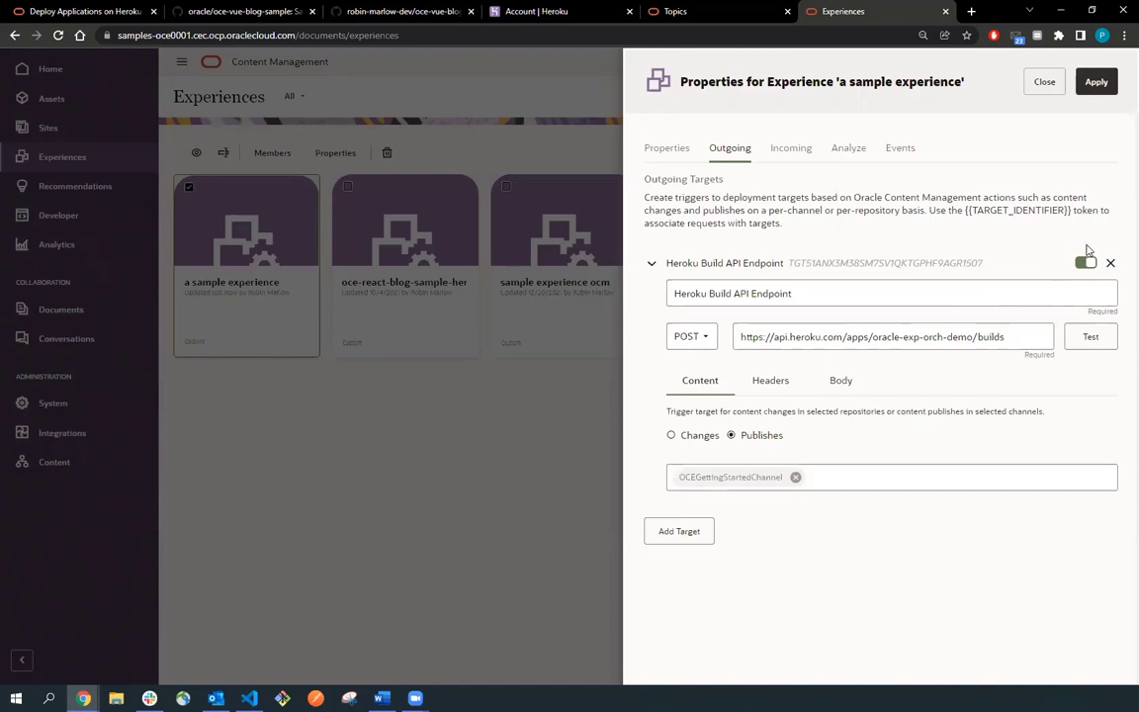
click(1094, 87)
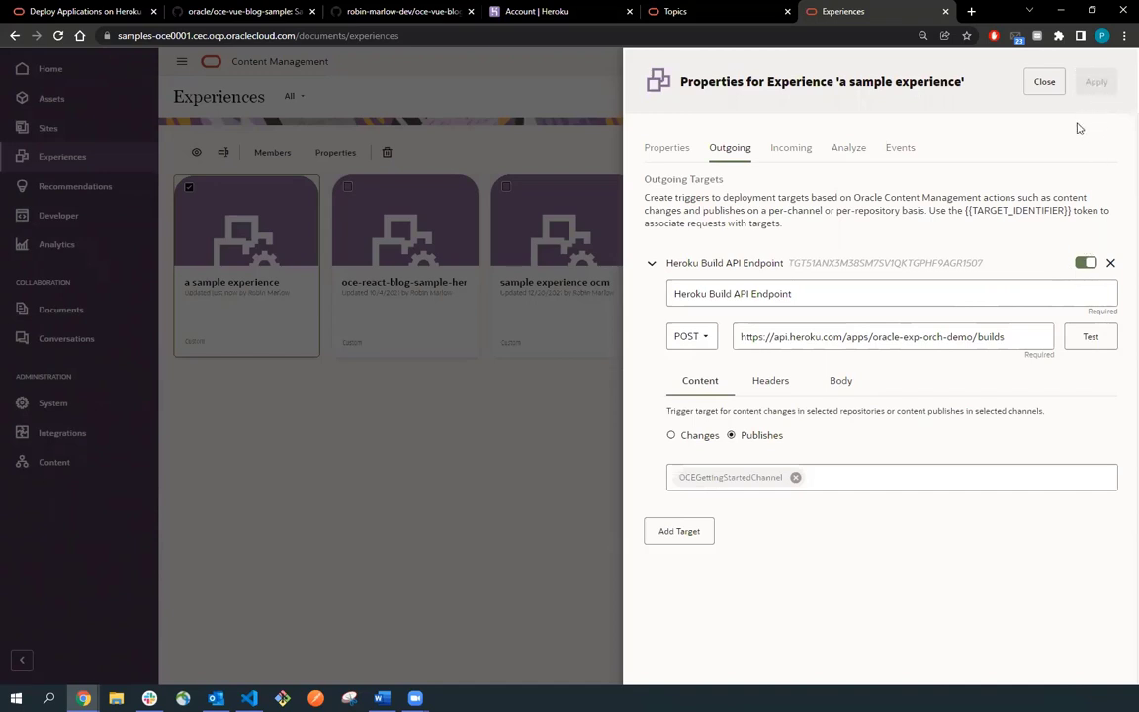
click(1091, 338)
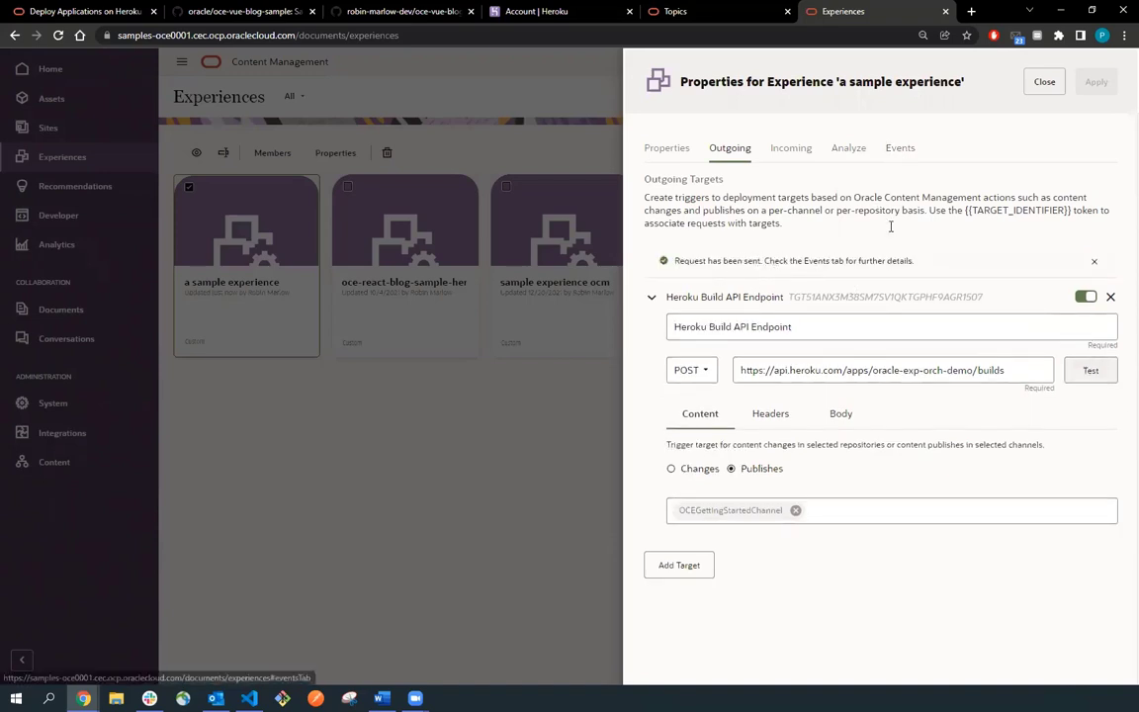
click(902, 151)
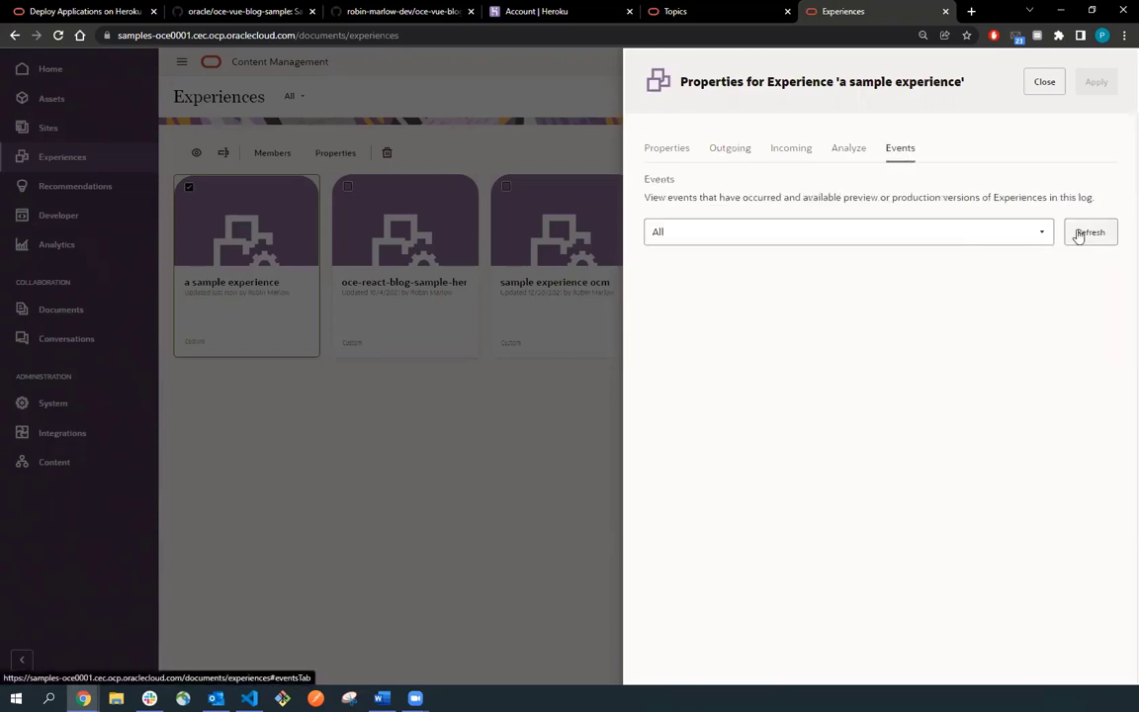
click(1078, 234)
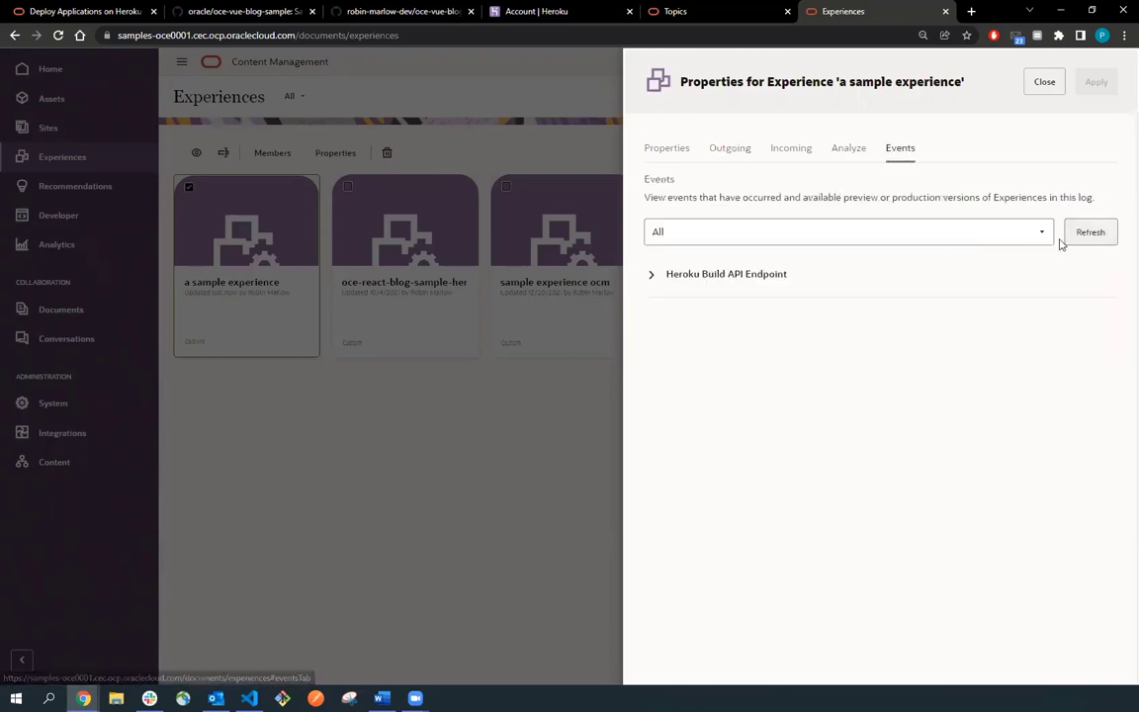
click(654, 276)
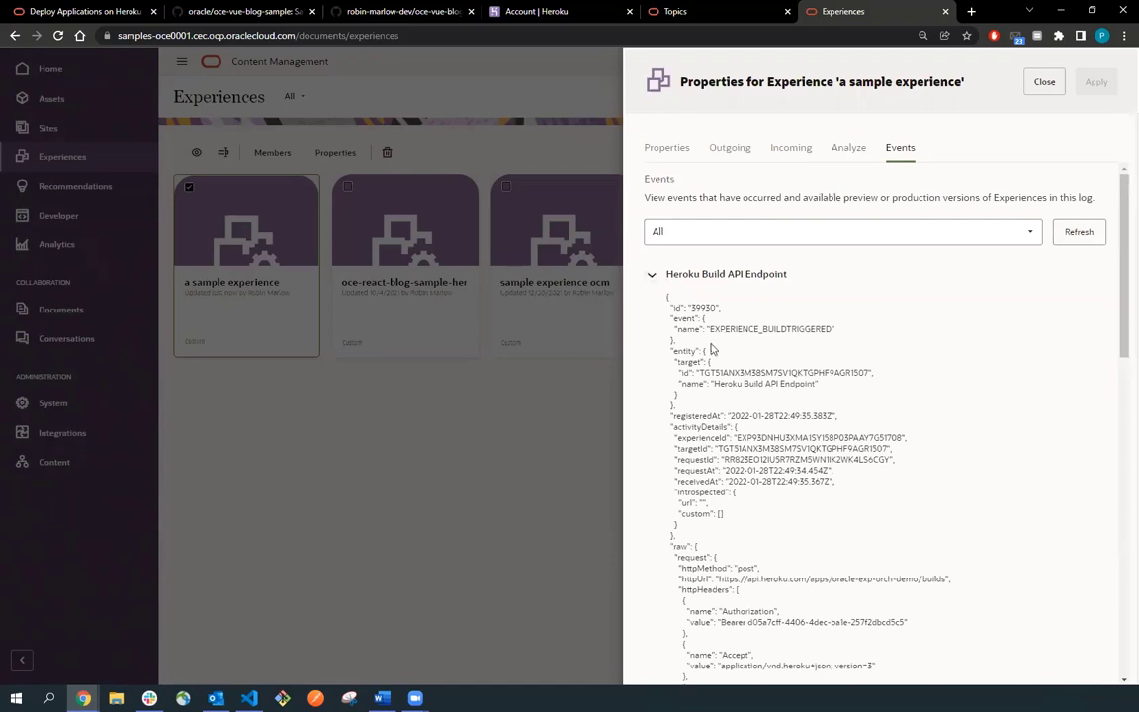
scroll(710, 352, down, 6)
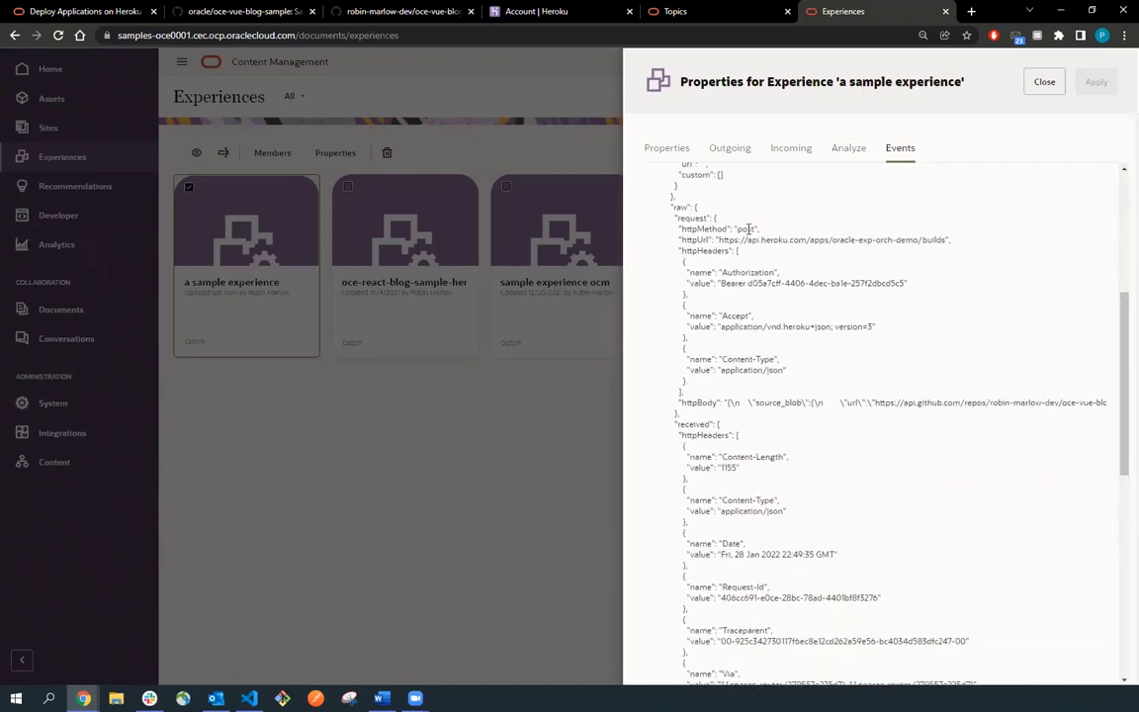
scroll(721, 282, down, 10)
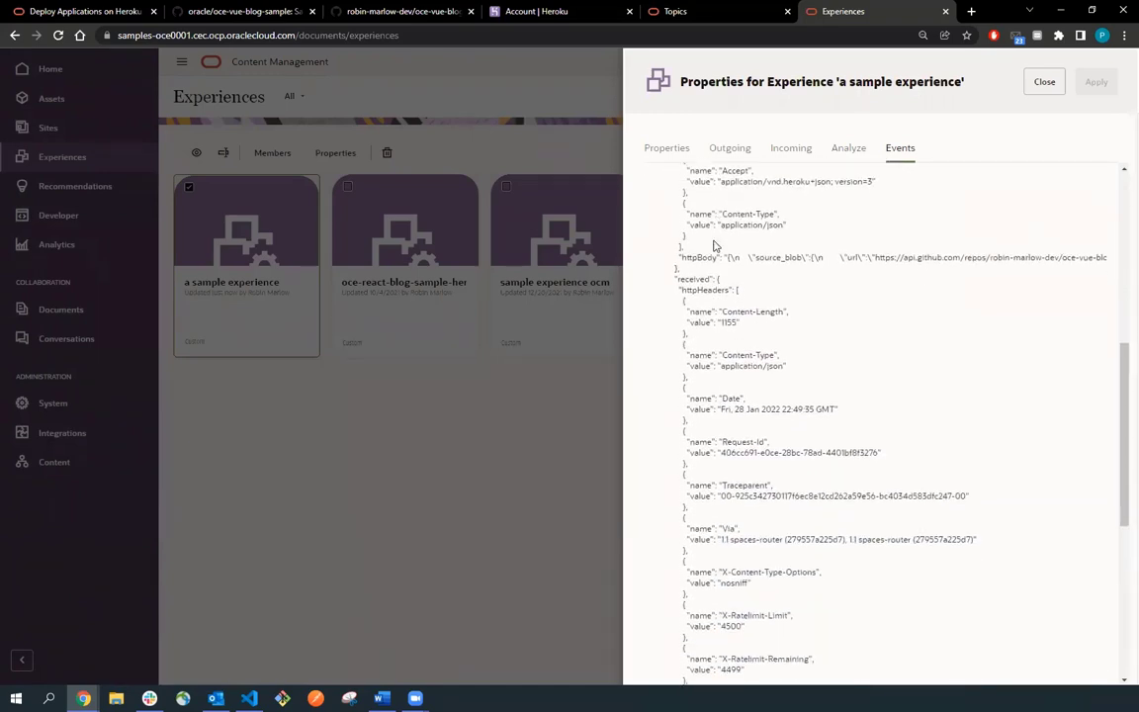
scroll(735, 233, up, 15)
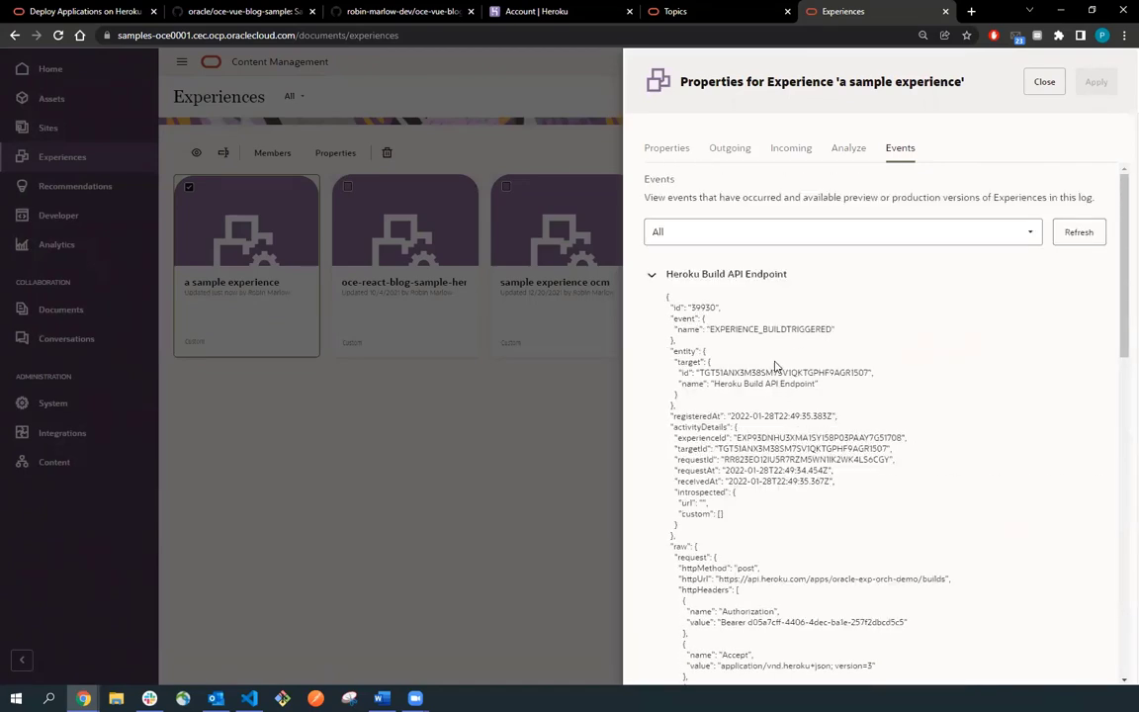
click(651, 275)
click(732, 151)
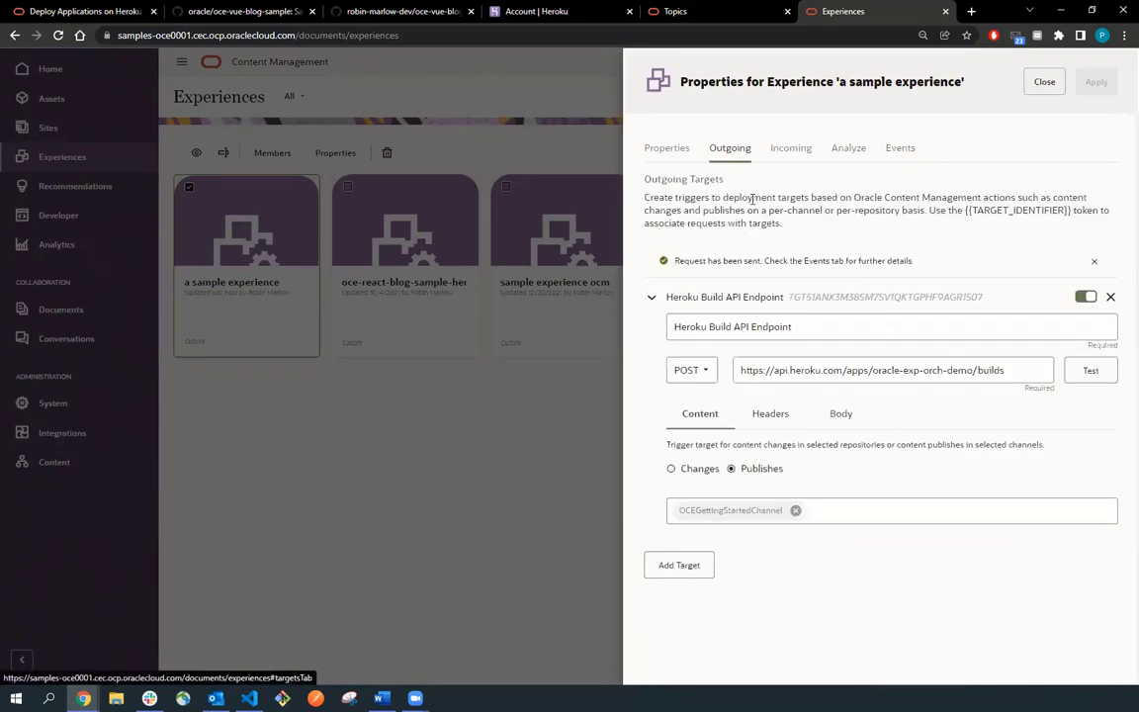
Open the oracle-exp-orch-demo app from the Heroku apps list to see the new build.
click(515, 10)
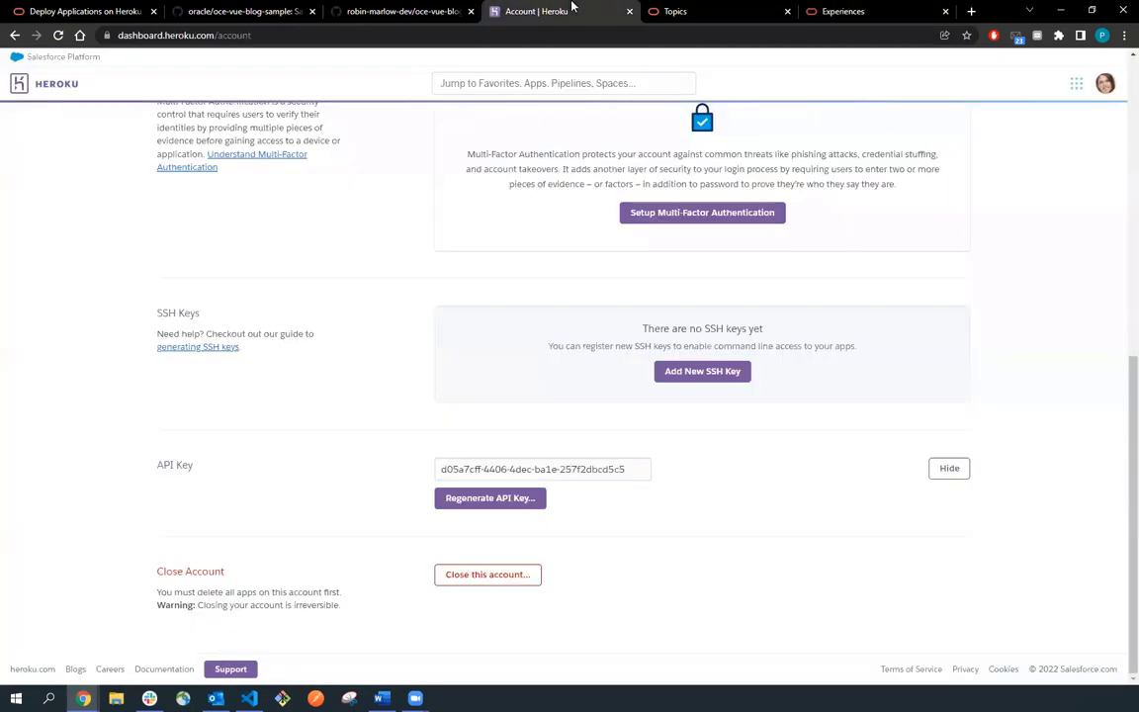
click(69, 83)
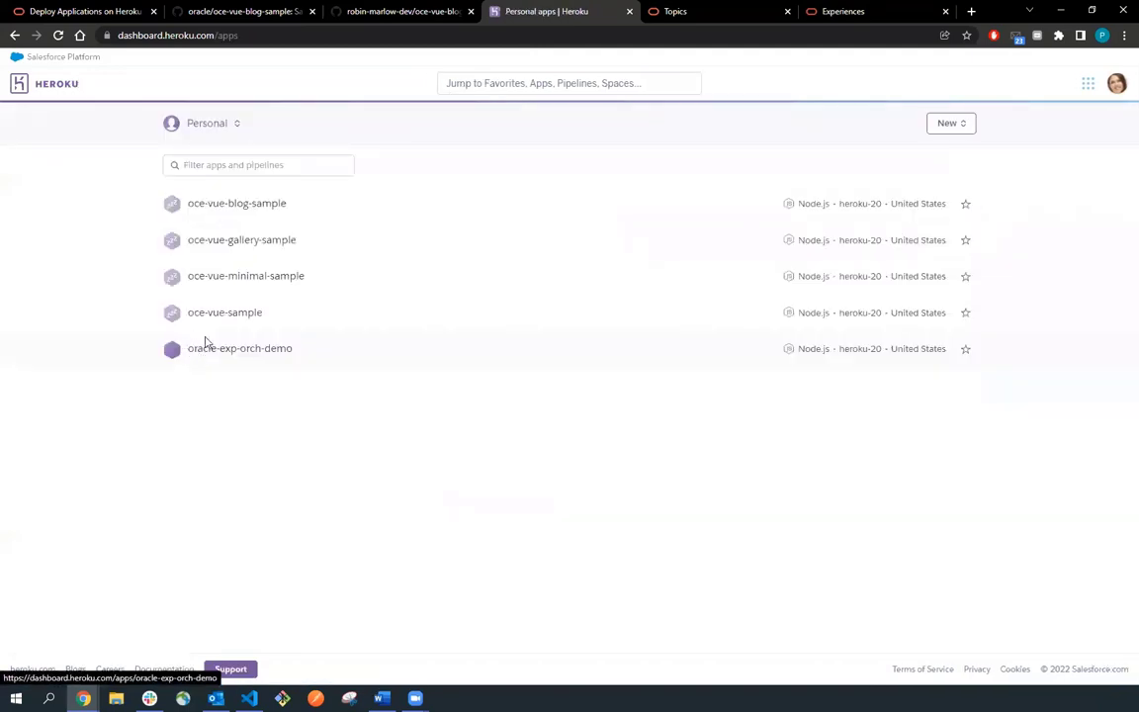
click(242, 351)
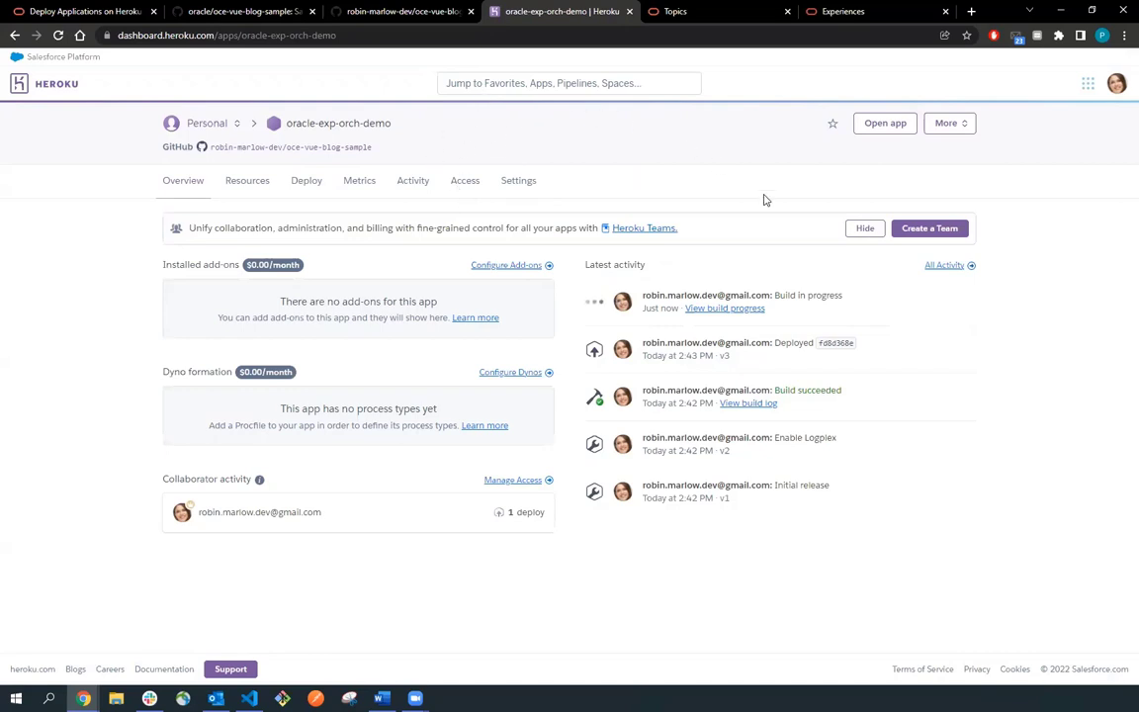
Copy the experience's incoming Webhook URL from the Incoming tab and return to Heroku.
click(820, 10)
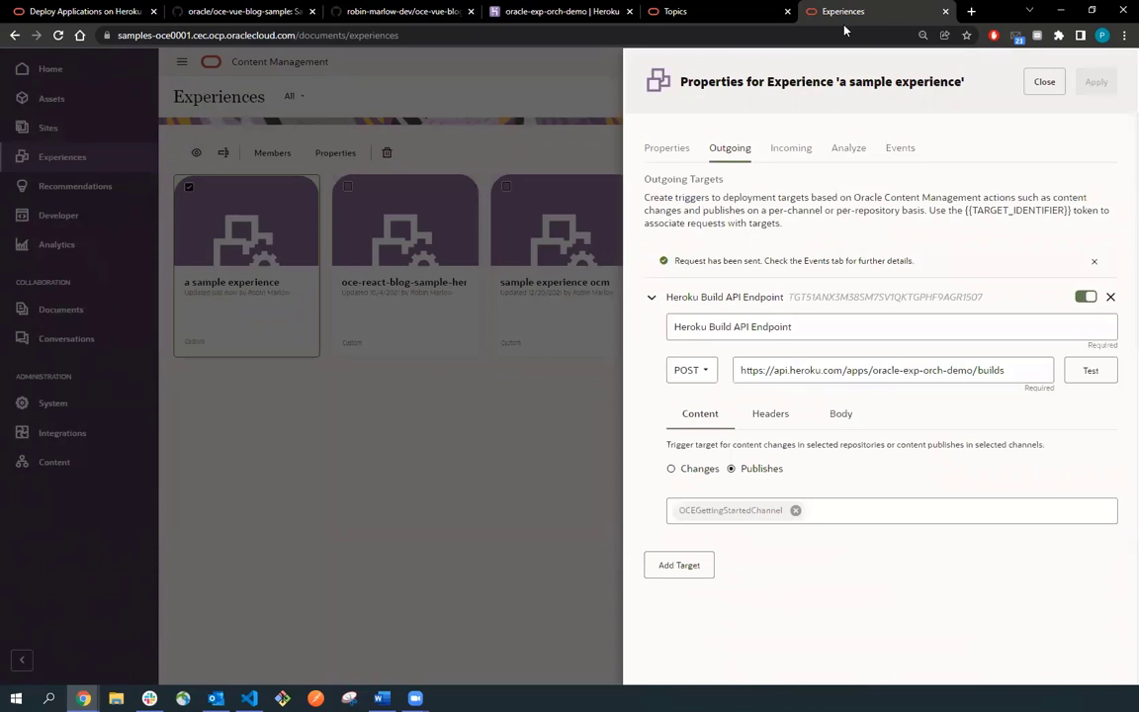
click(787, 147)
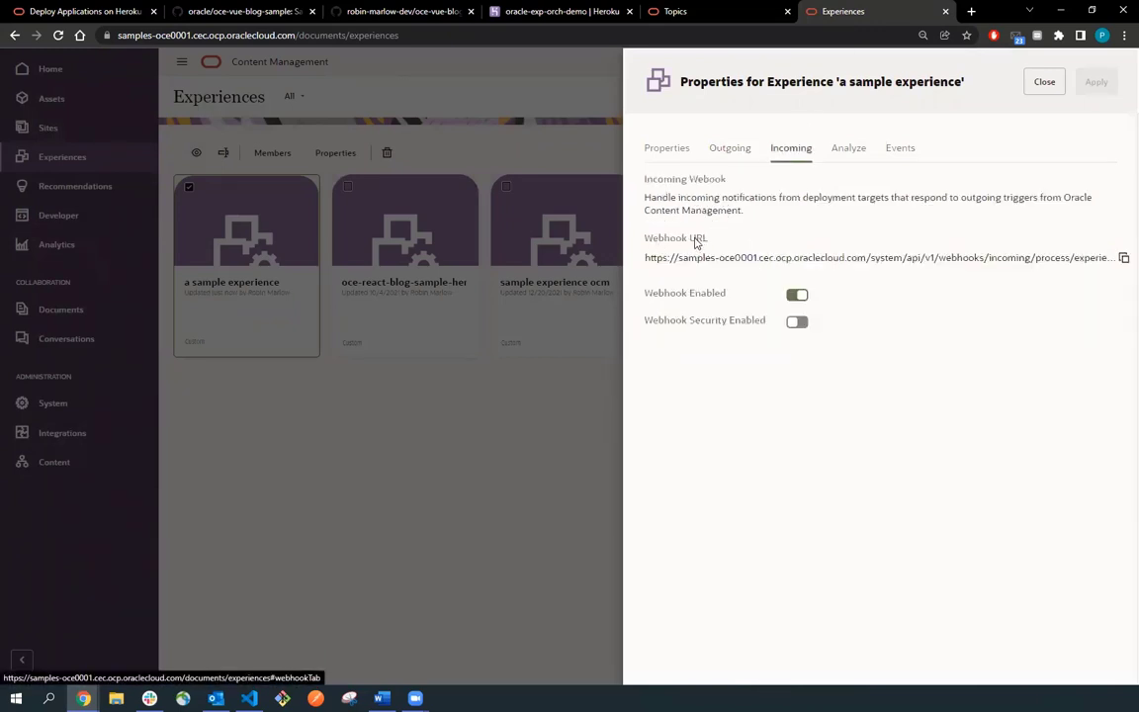
click(1124, 259)
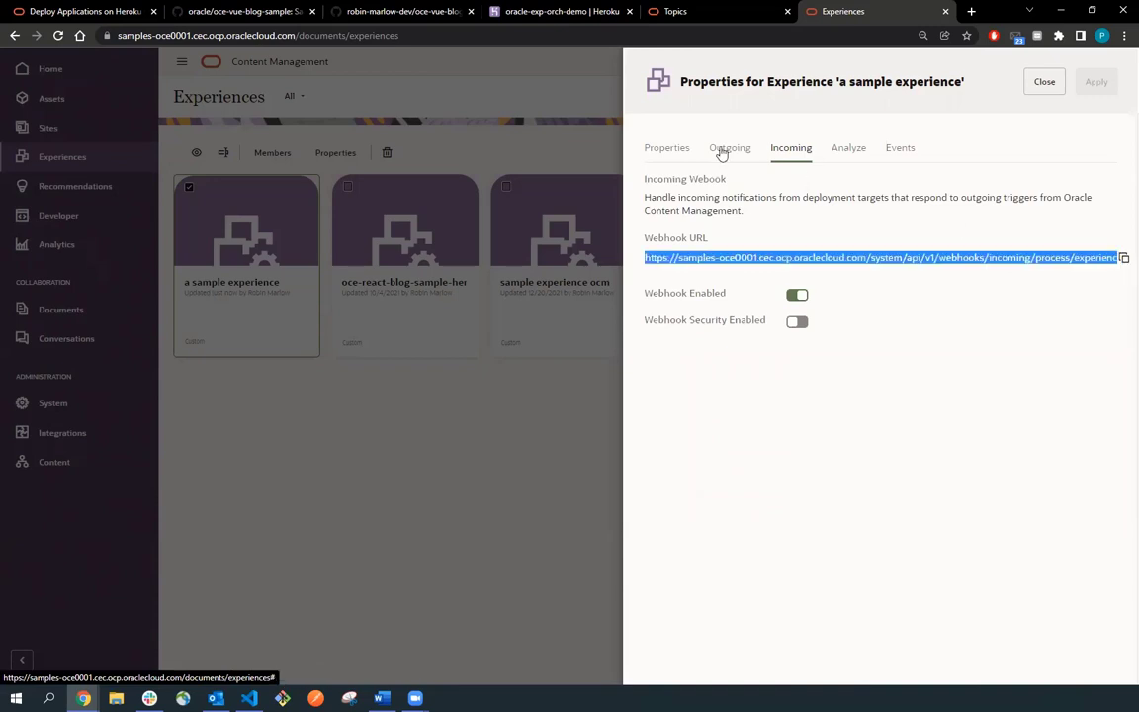
click(546, 13)
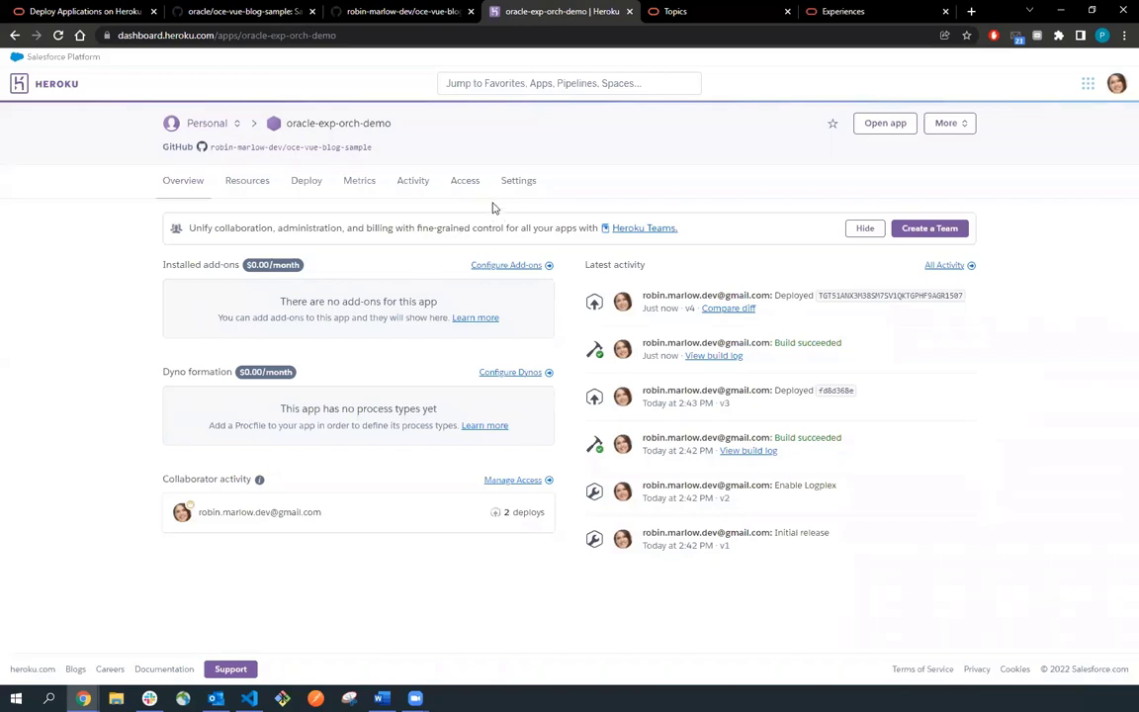
Start a new app webhook named heroku-to-ocm from the app's webhooks page.
click(958, 126)
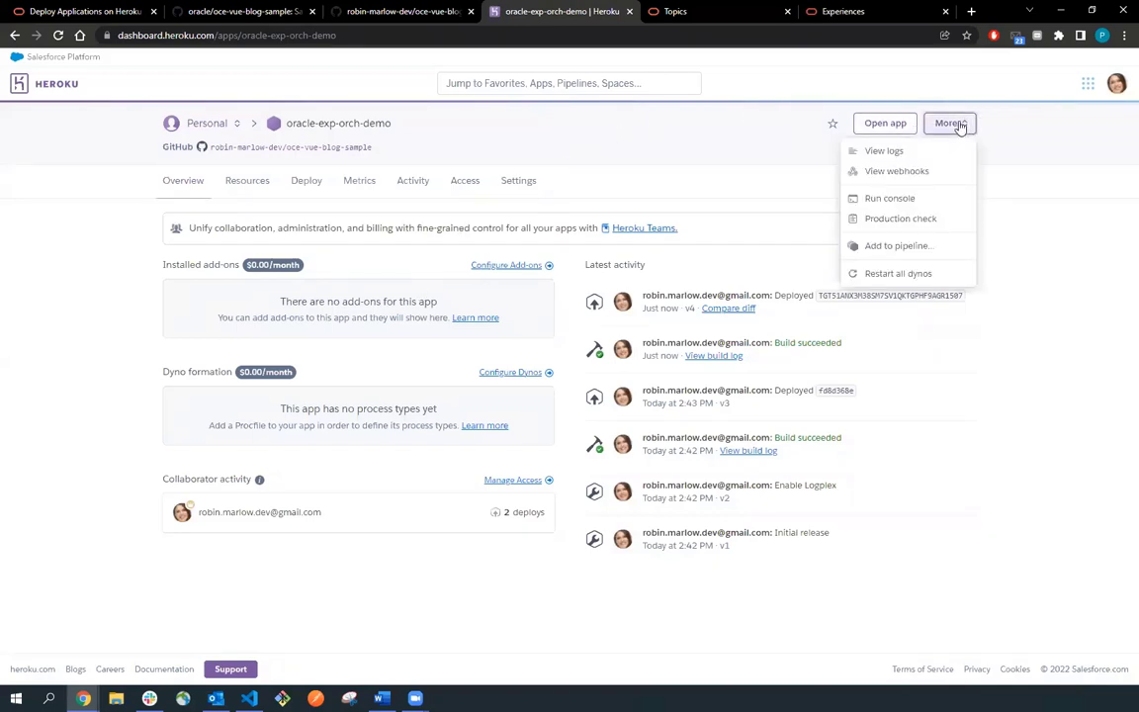
click(899, 173)
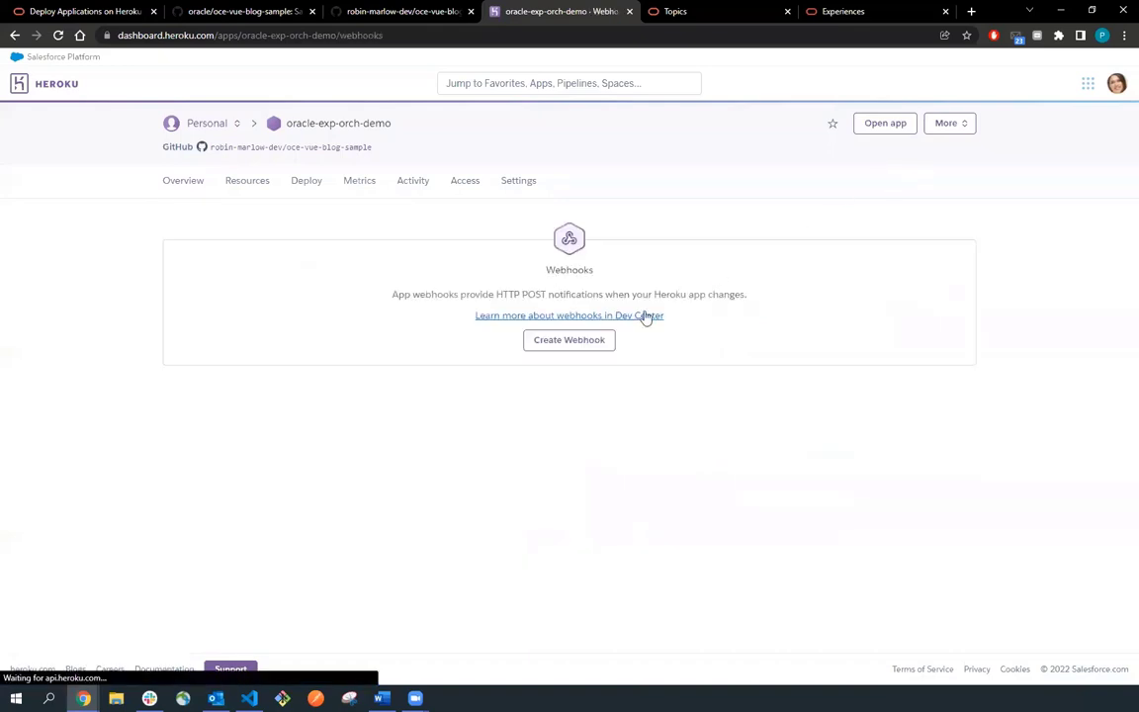
click(578, 343)
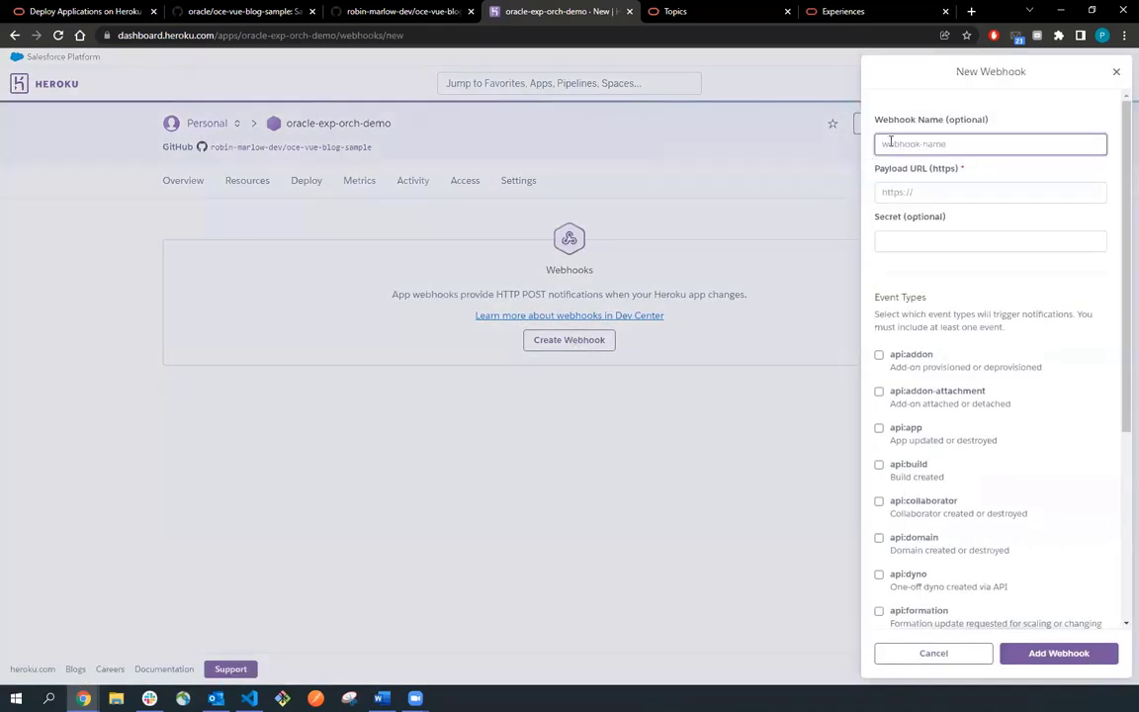
click(890, 141)
key(Down)
key(Return)
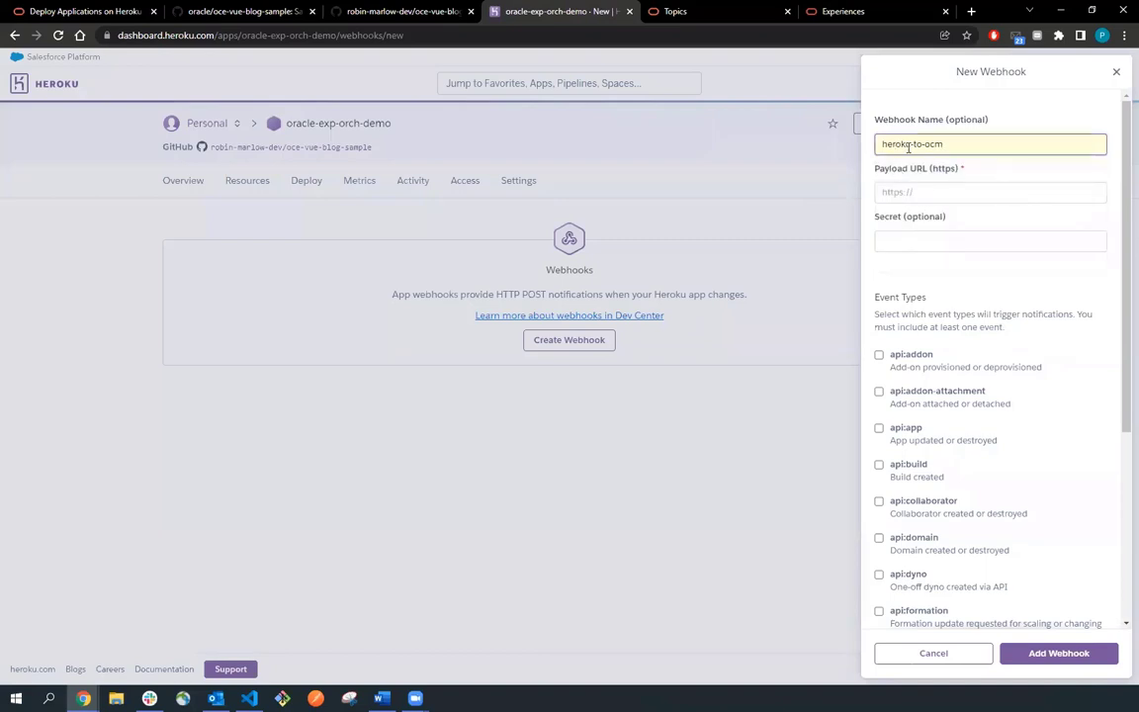
Use the OCM incoming webhook URL as payload and create the api:build webhook.
click(911, 190)
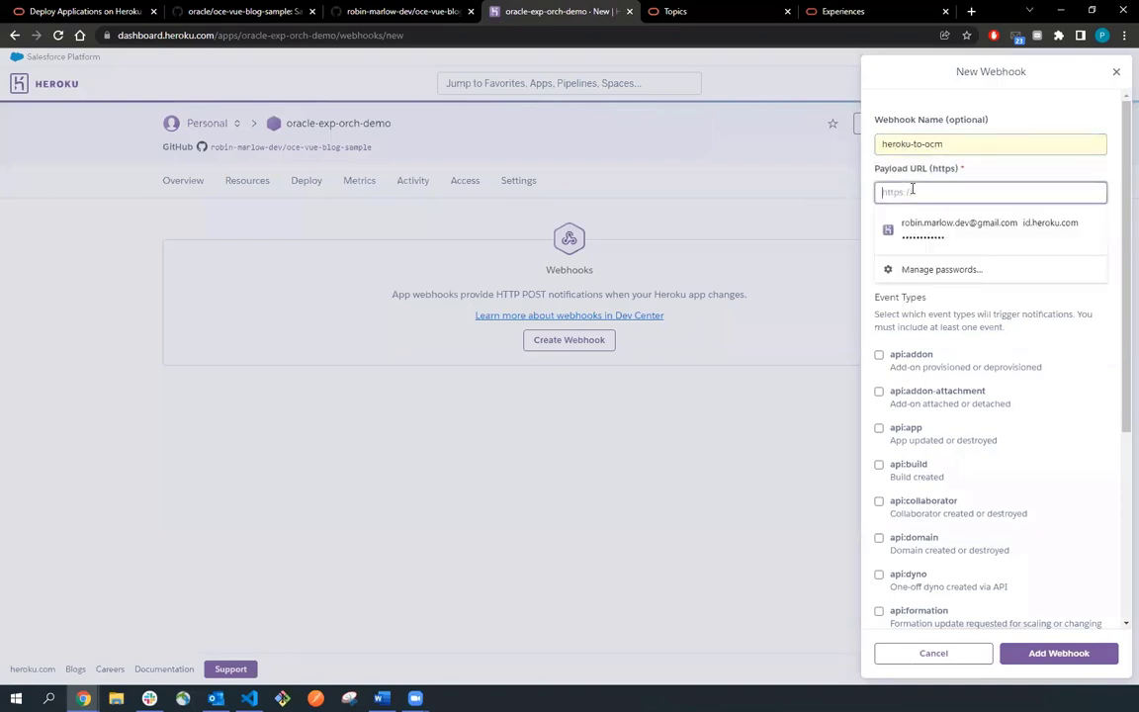
key(ctrl+v)
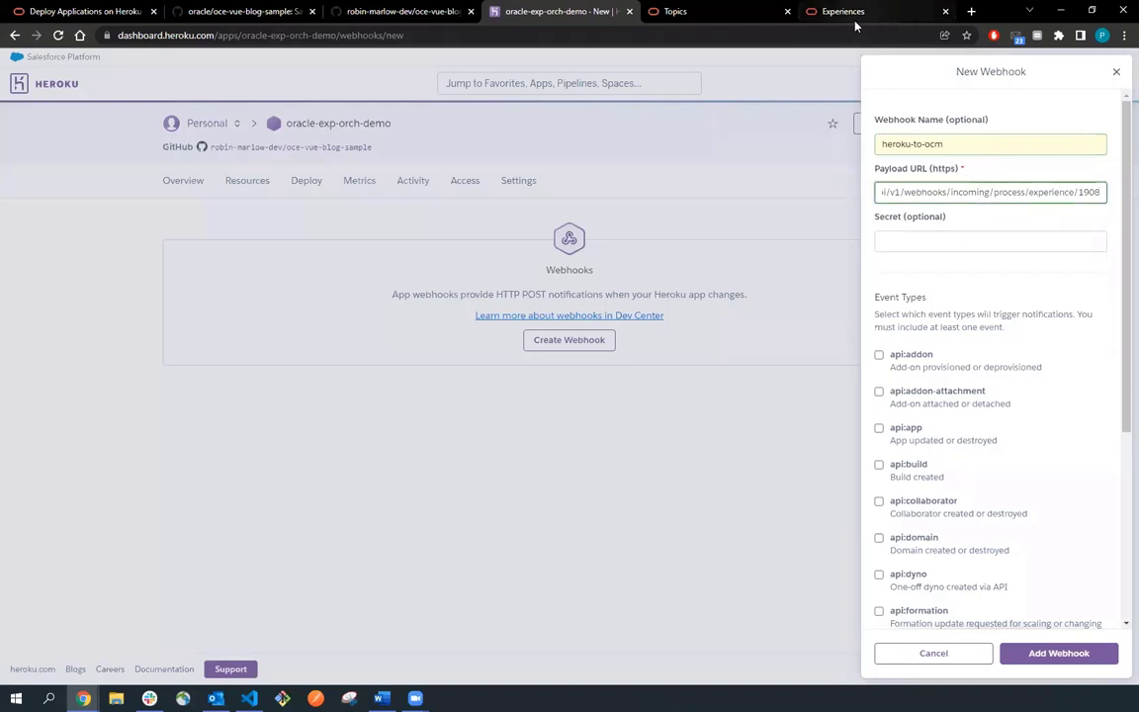
click(981, 174)
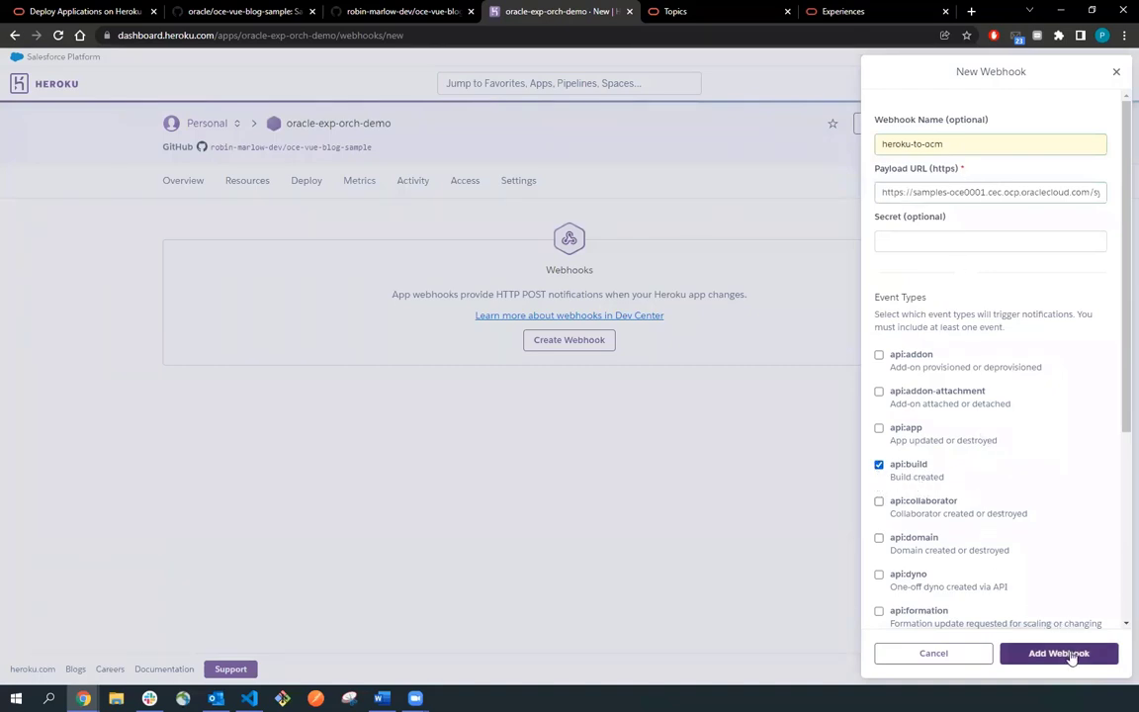
click(1073, 654)
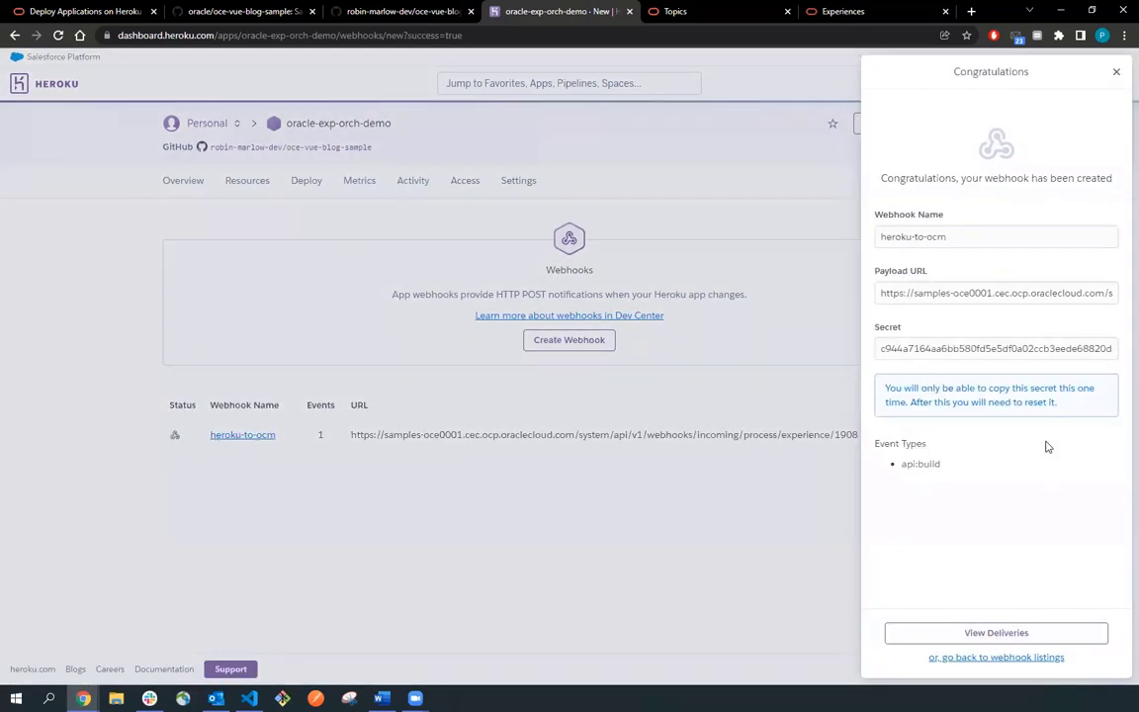
click(1114, 77)
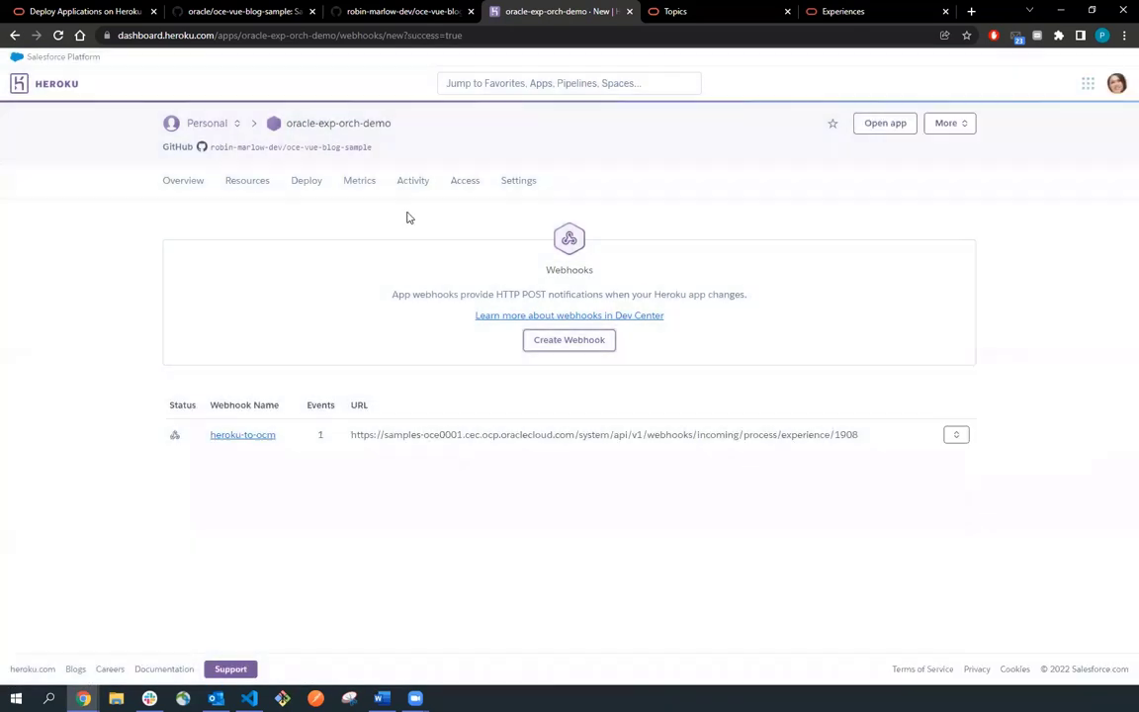
click(184, 192)
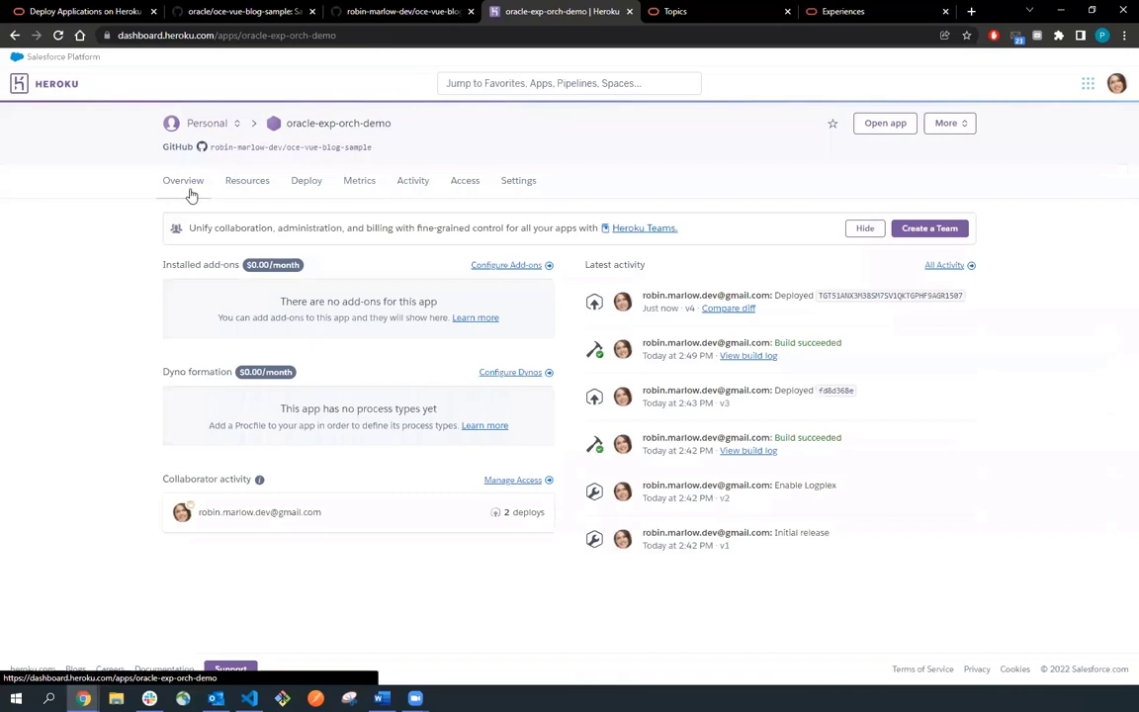
Send a second test request from the Outgoing Heroku target and check Heroku for a new build.
click(844, 12)
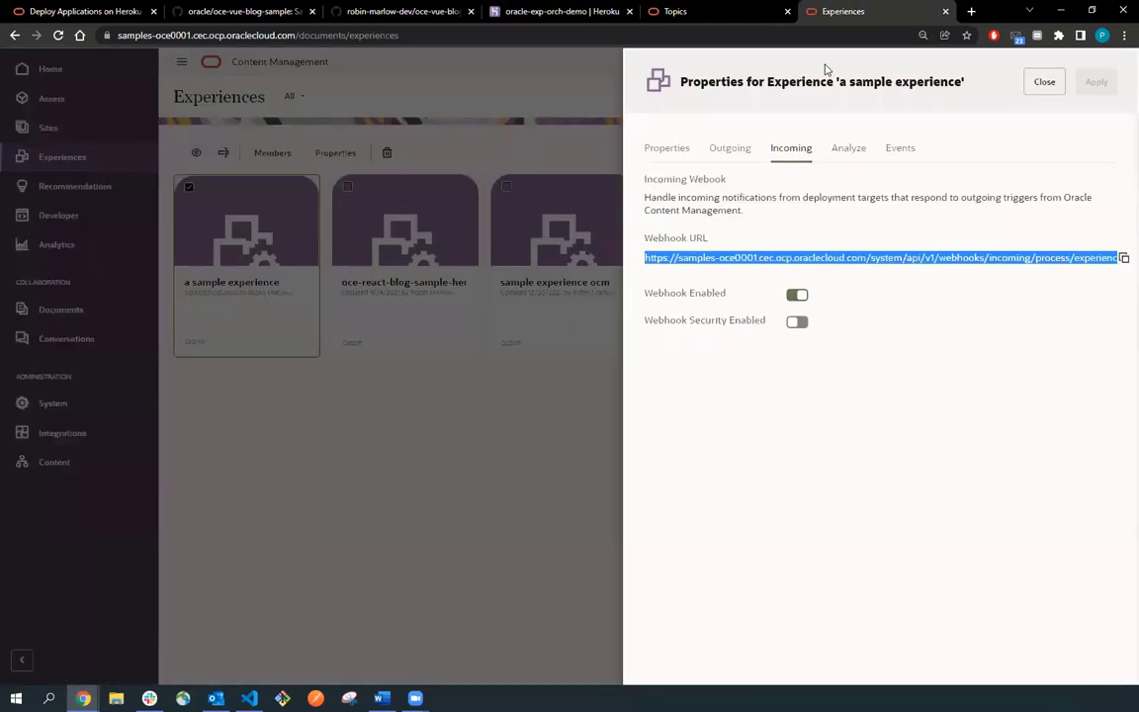
click(736, 155)
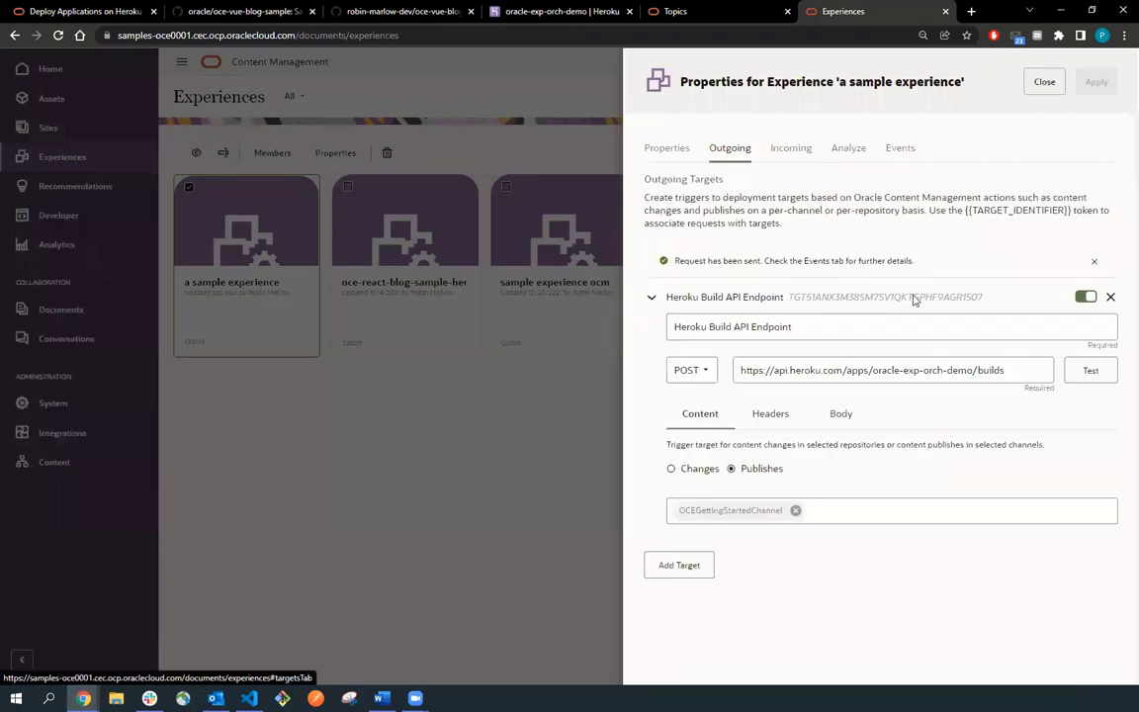
click(1097, 373)
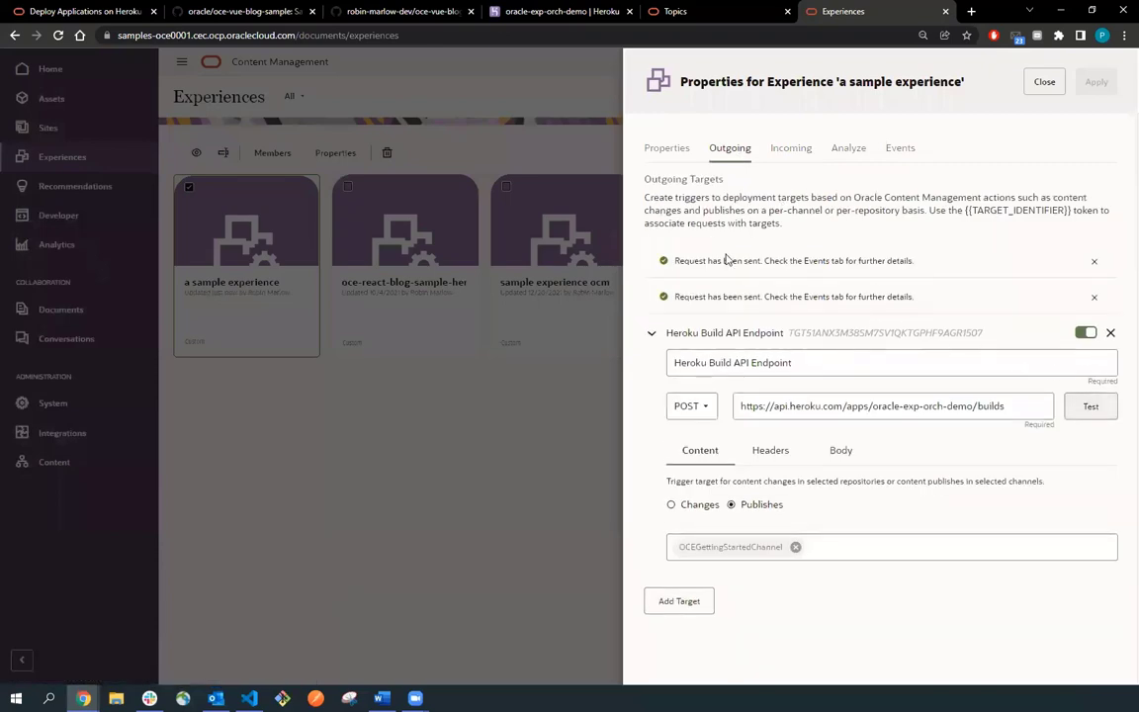
click(545, 12)
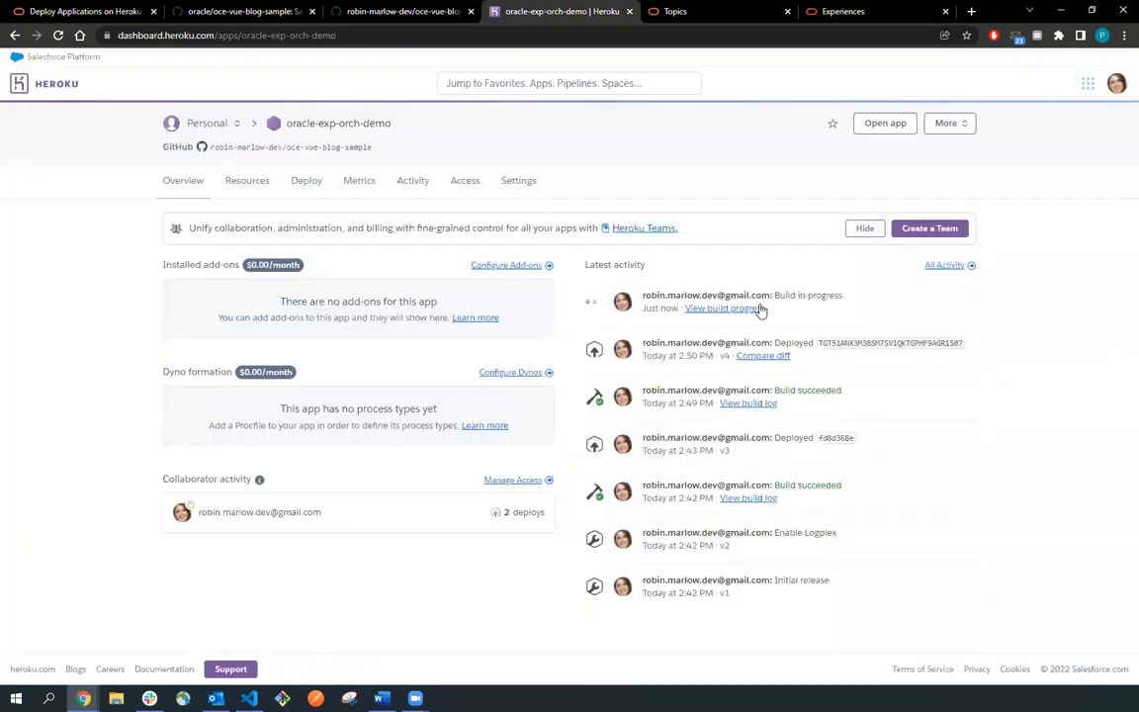
click(803, 8)
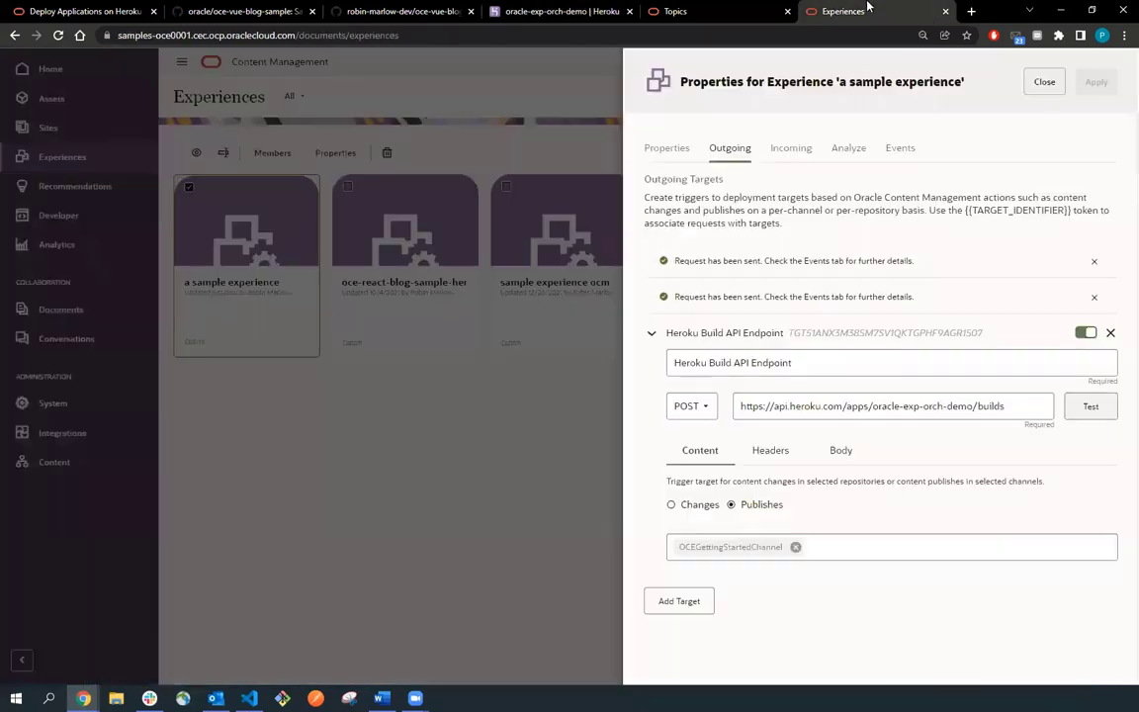
Refresh the event log and inspect the first Heroku build event's payload.
click(899, 147)
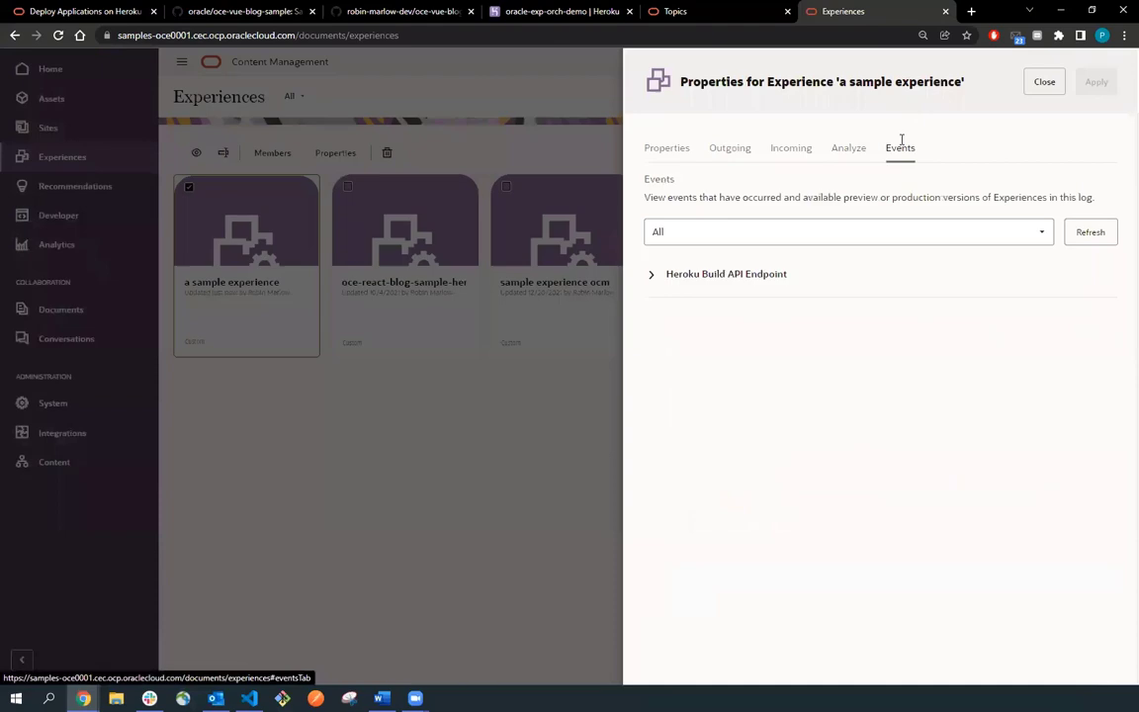
click(1085, 235)
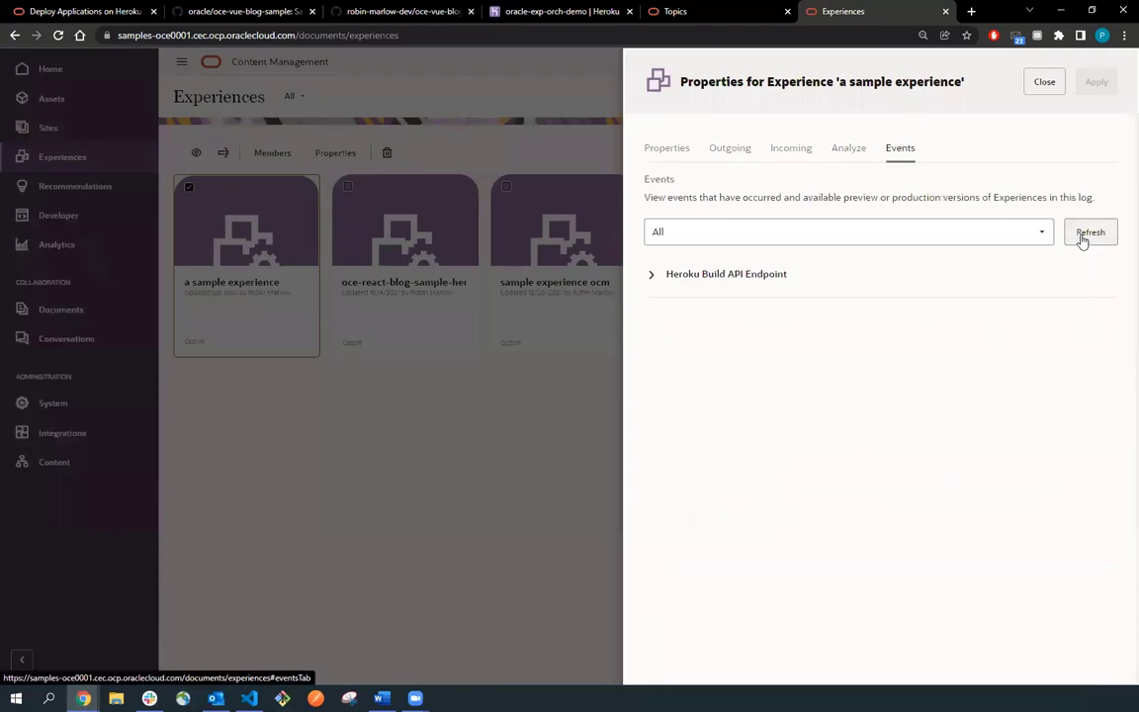
click(652, 278)
scroll(736, 451, down, 10)
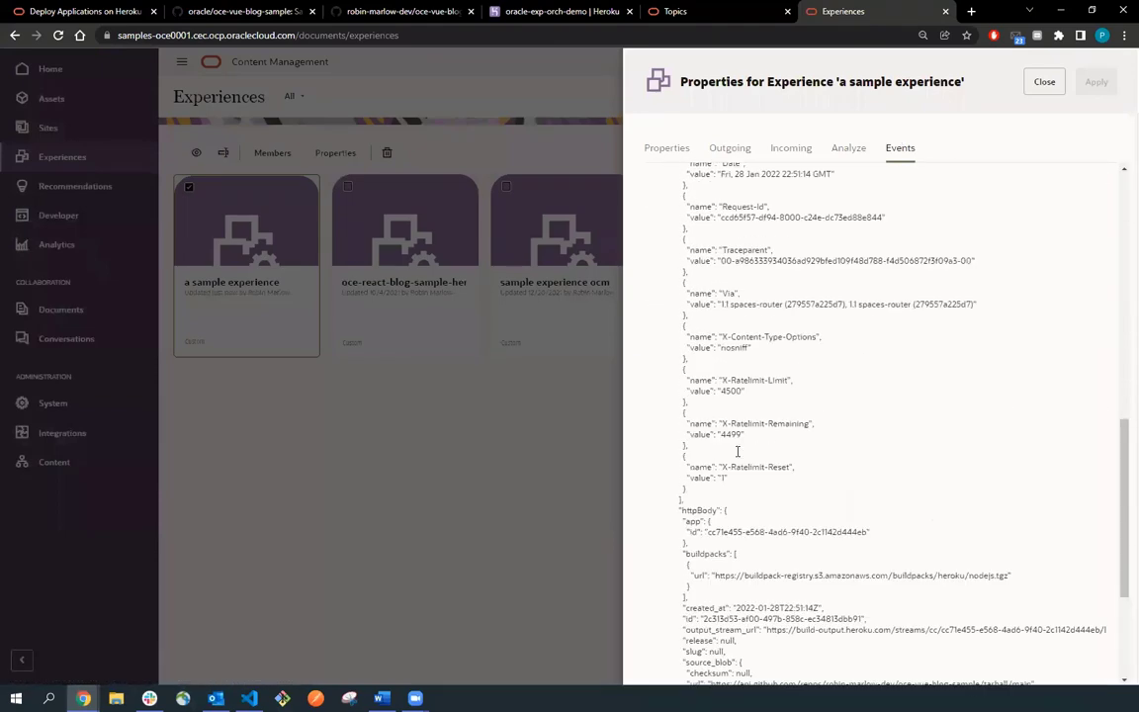
scroll(737, 451, up, 10)
click(650, 276)
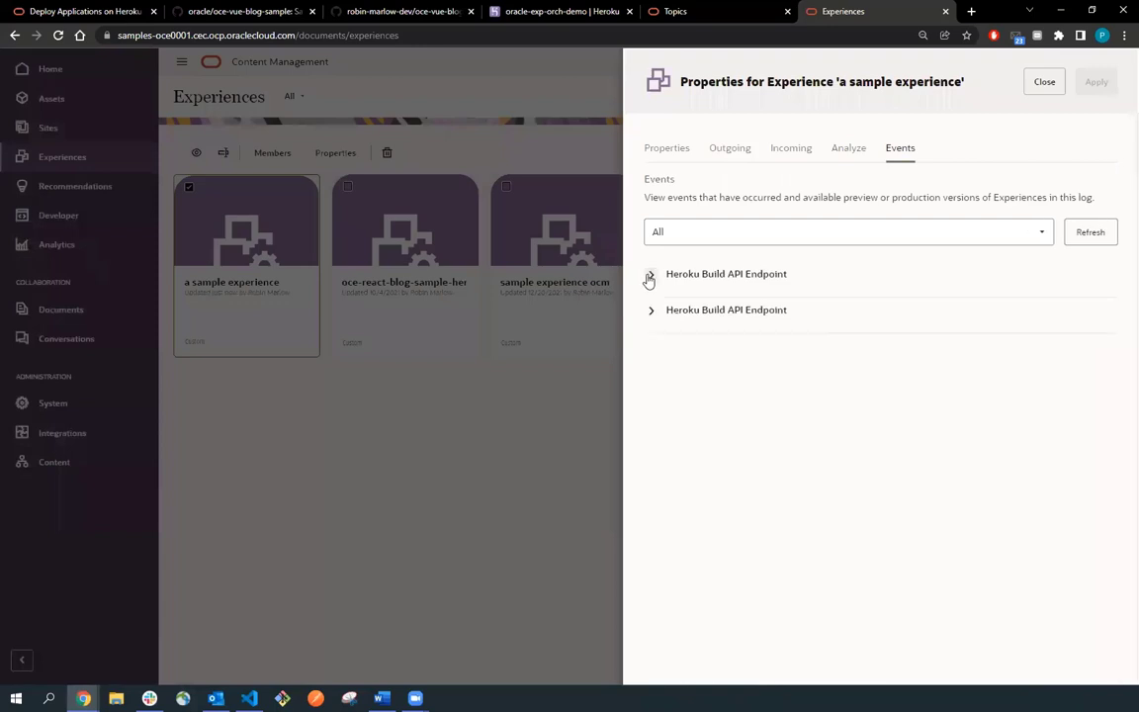
Refresh again and inspect the newest build event's details and headers.
click(1093, 233)
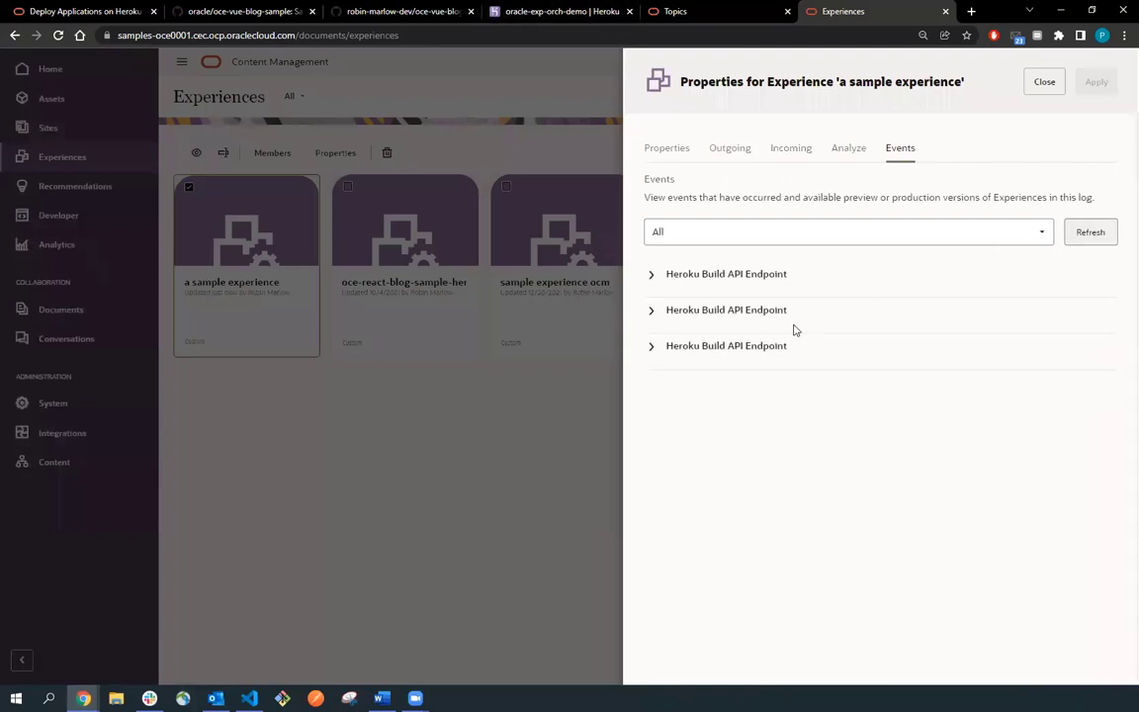
click(651, 277)
scroll(751, 411, down, 10)
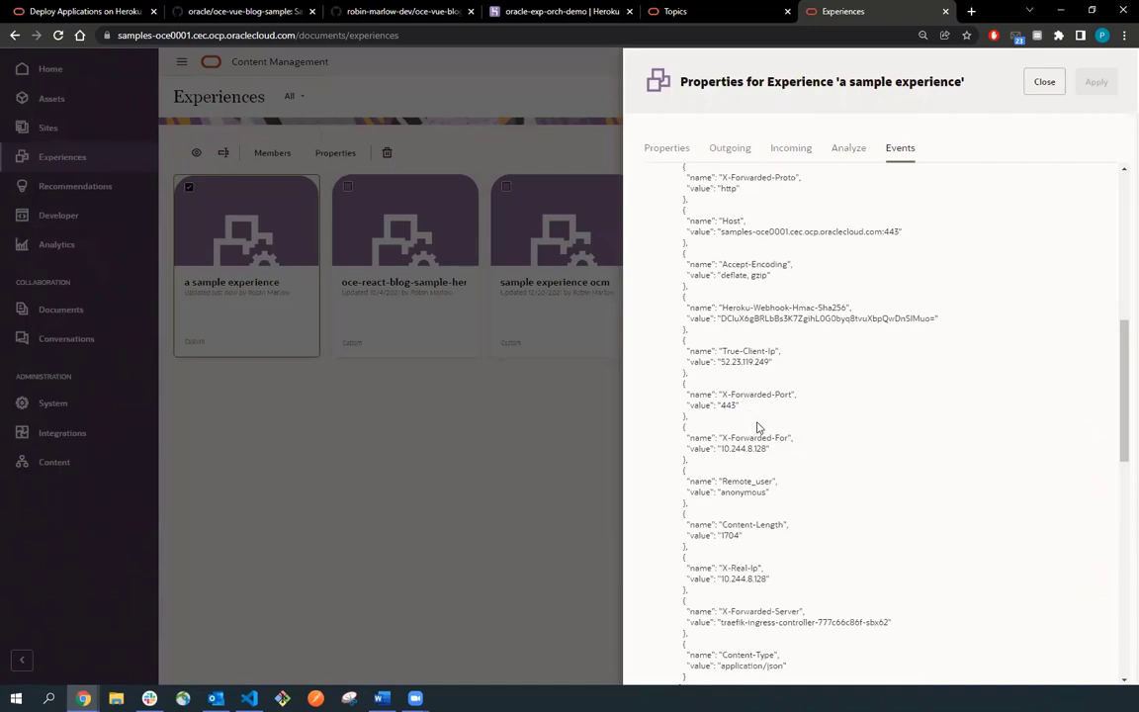
scroll(741, 420, up, 10)
click(651, 277)
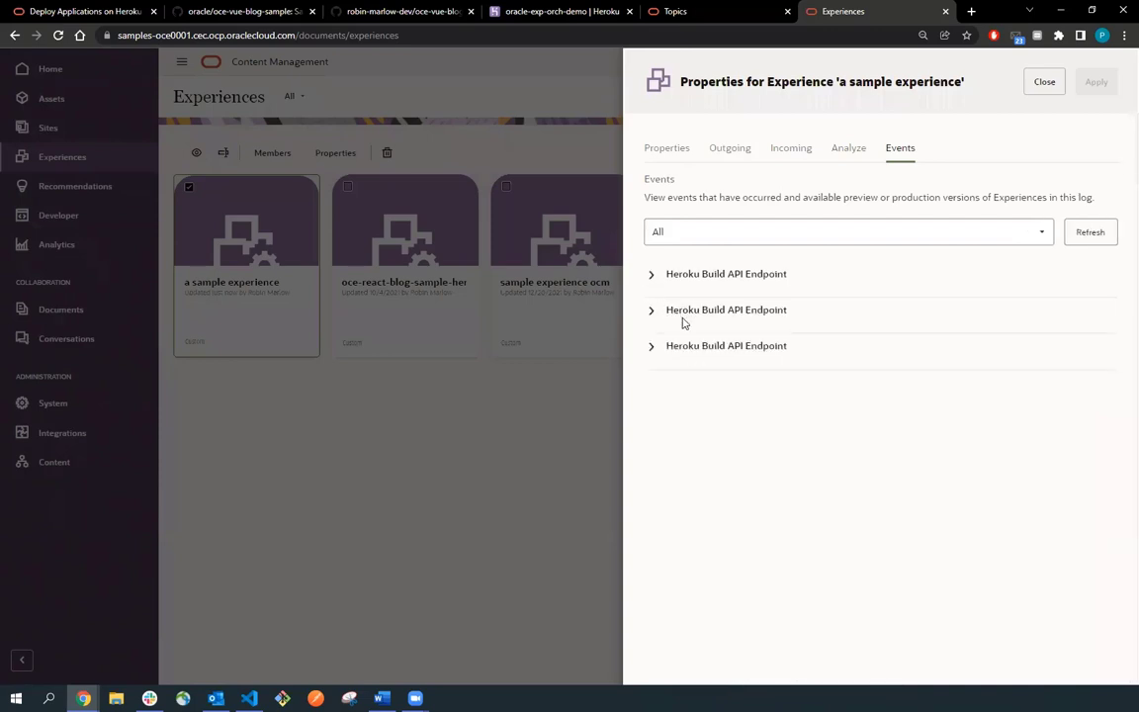
click(652, 275)
scroll(872, 415, down, 3)
scroll(865, 445, down, 10)
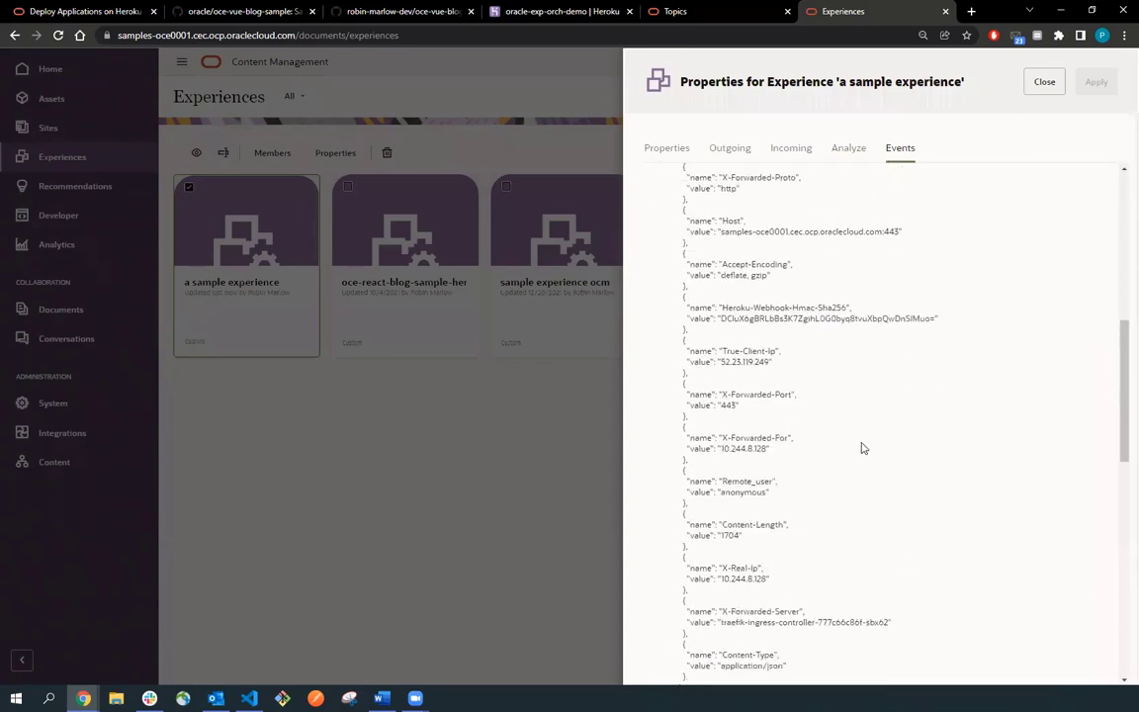
scroll(852, 459, up, 15)
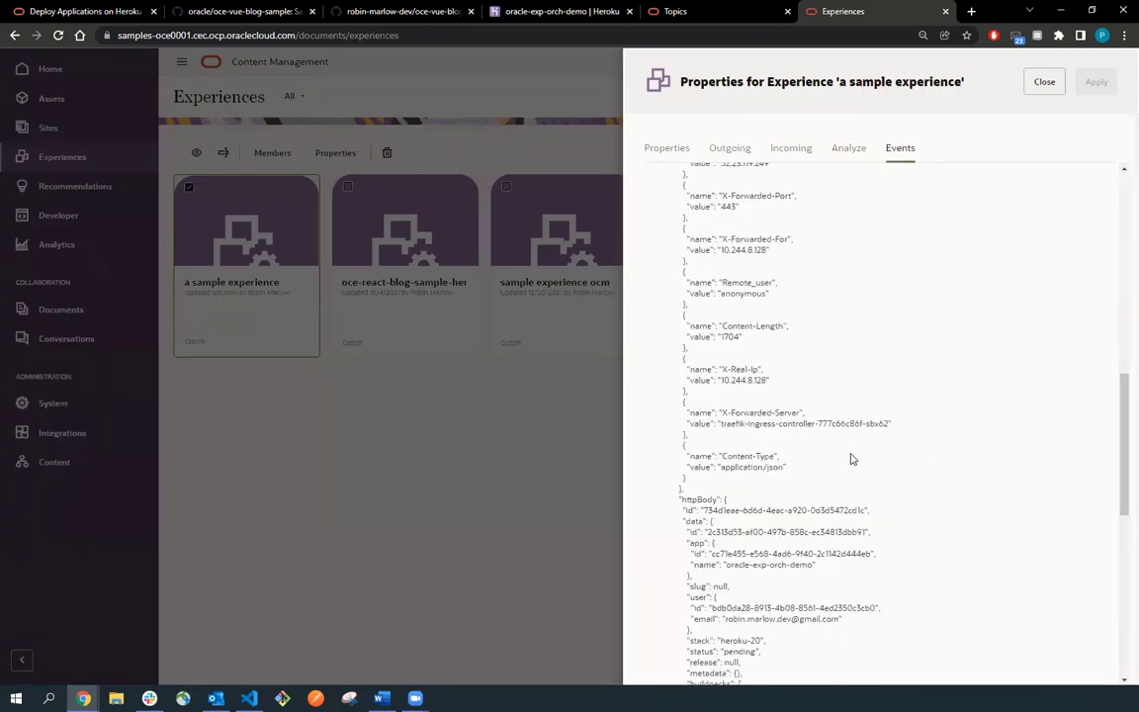
click(651, 276)
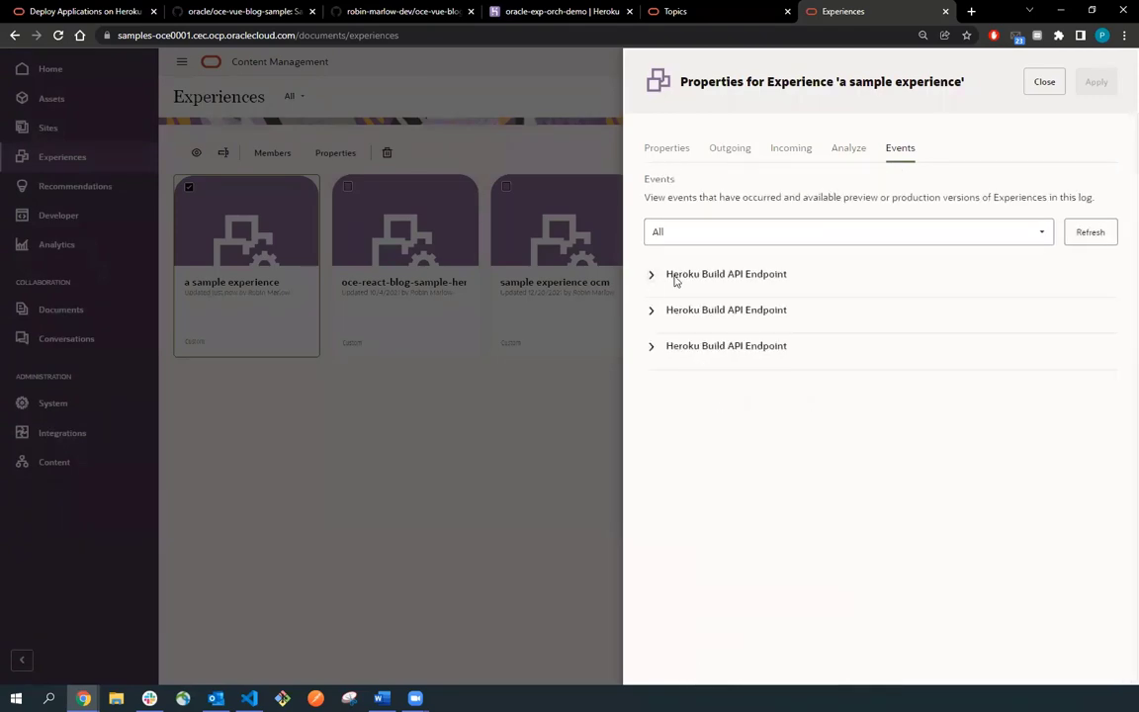
Add three introspect string fields on the Analyze tab.
click(837, 154)
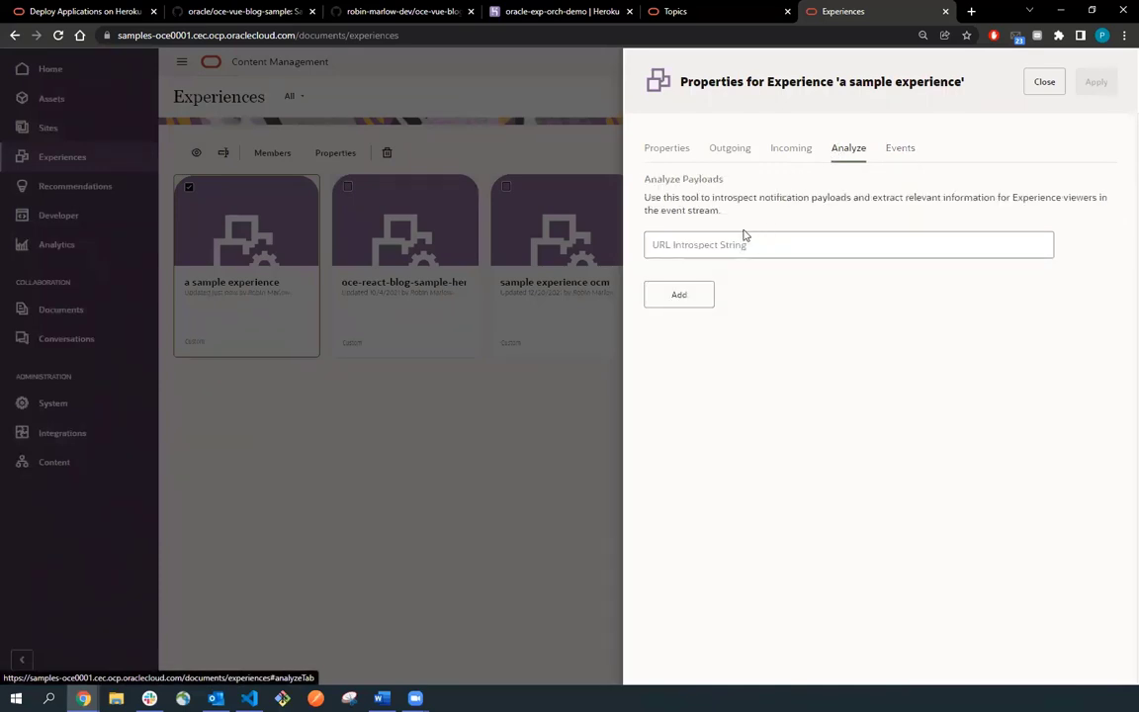
click(698, 302)
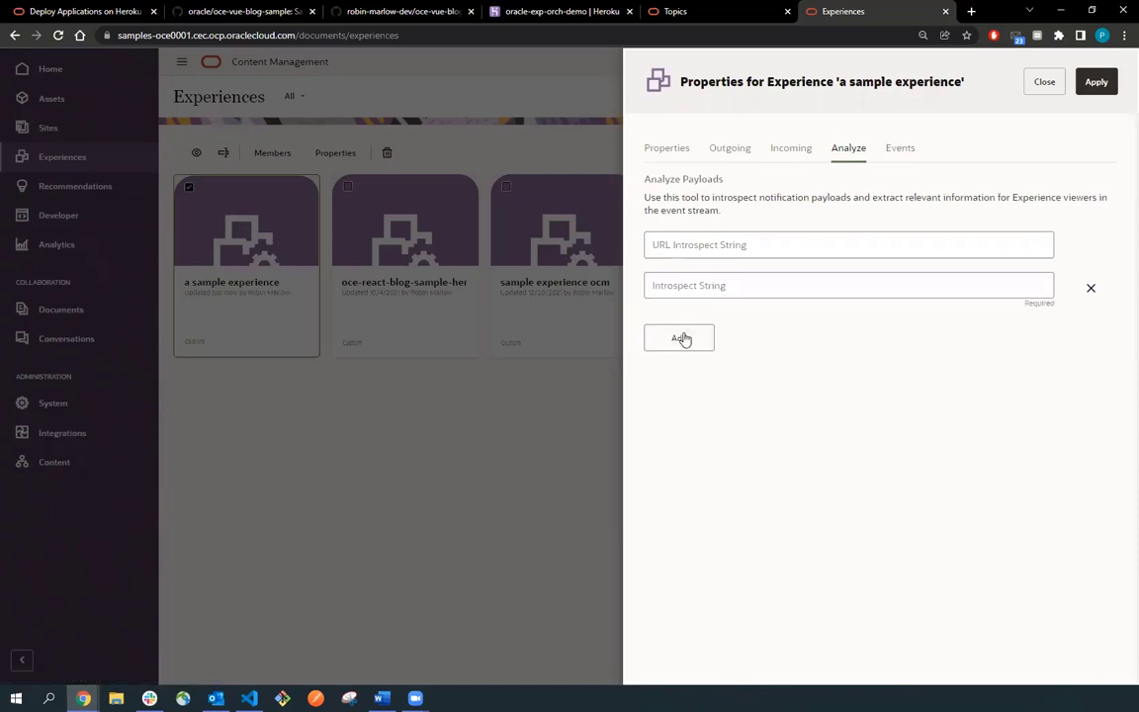
click(681, 339)
click(689, 374)
click(72, 9)
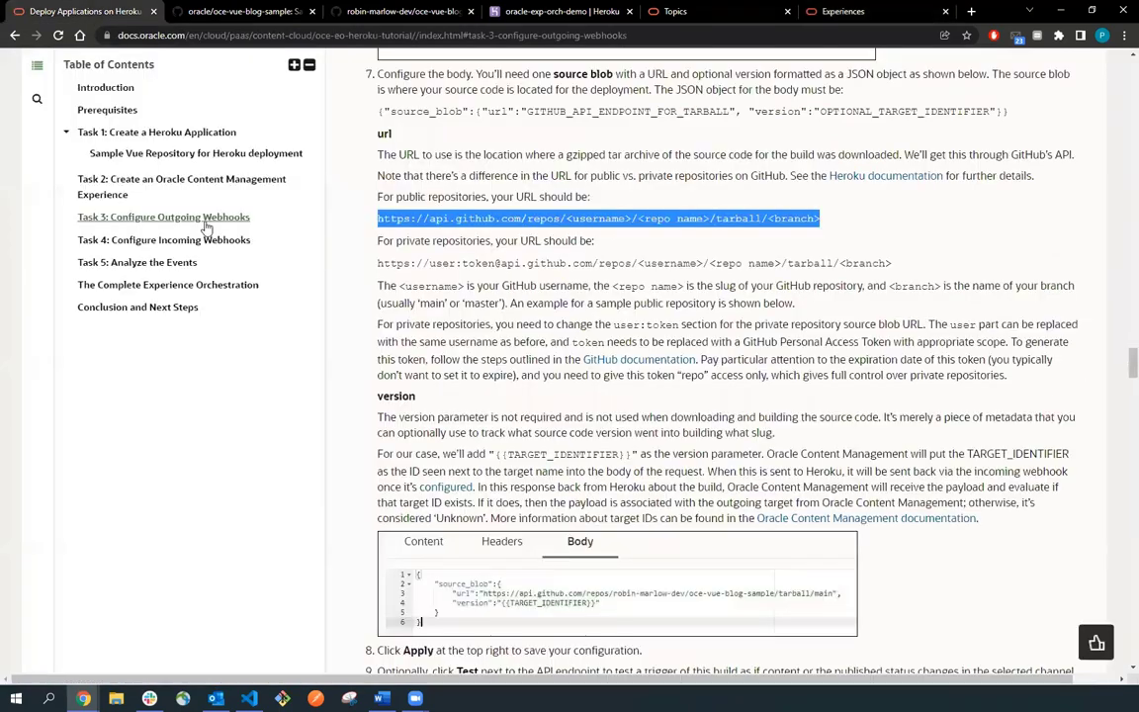
Look up the tutorial's Analyze the Events section (Task 5) for the payload strings.
click(178, 263)
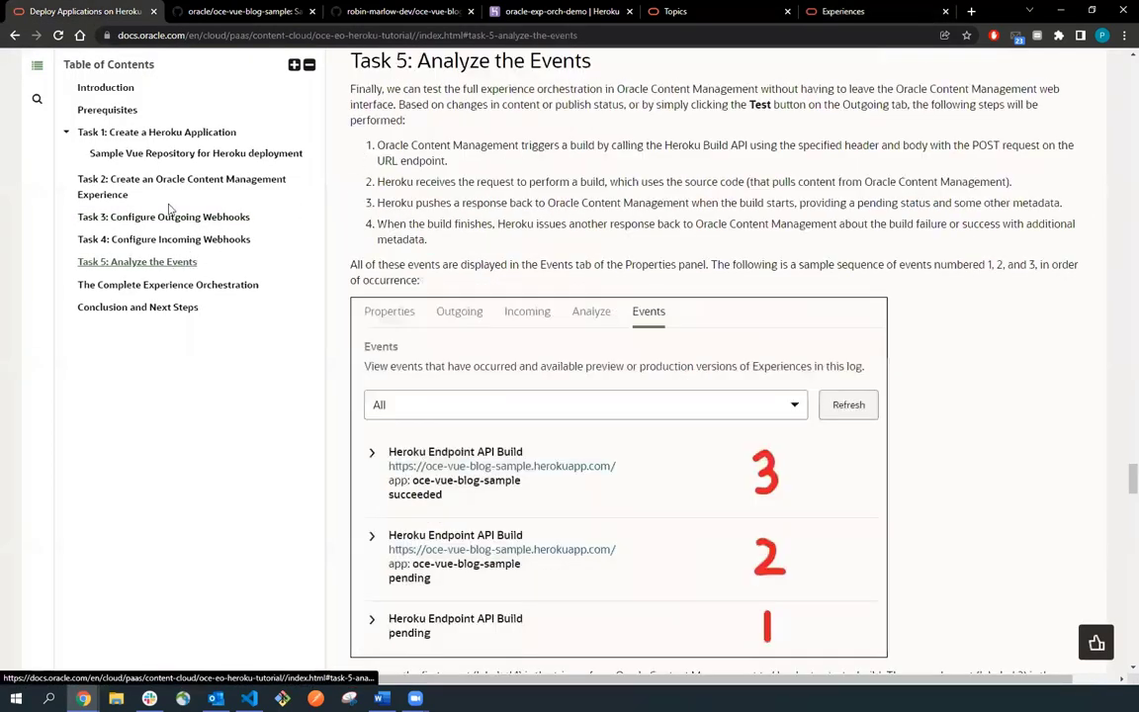
scroll(364, 184, down, 3)
scroll(367, 190, down, 6)
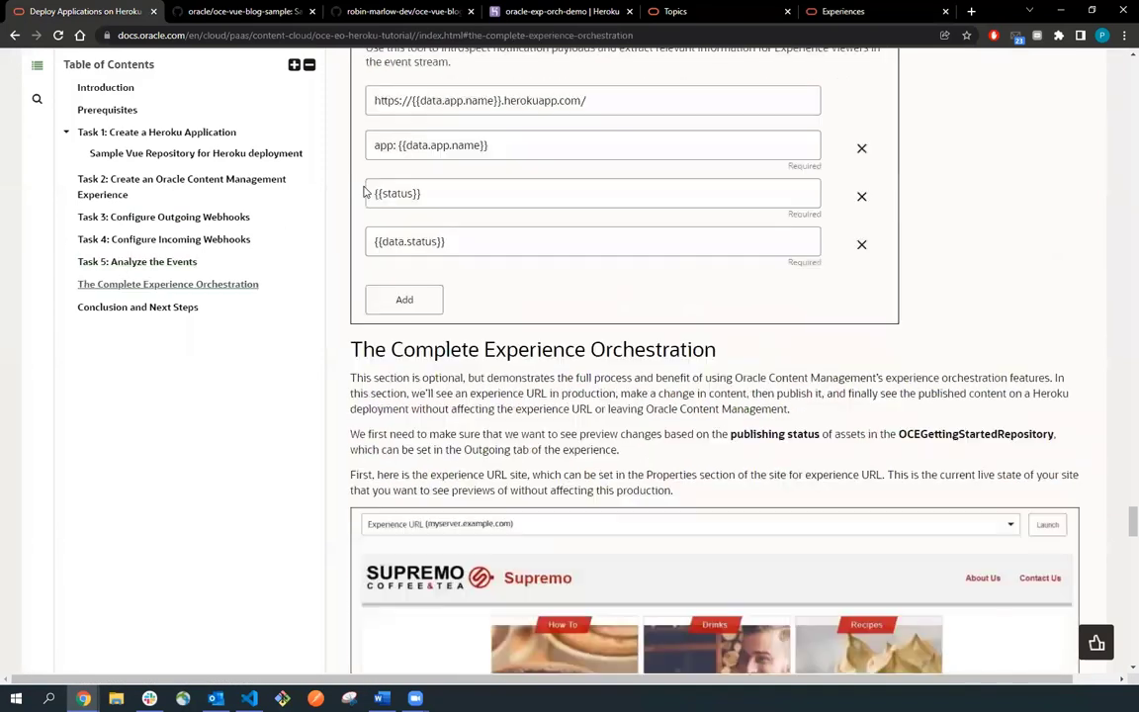
scroll(341, 217, up, 2)
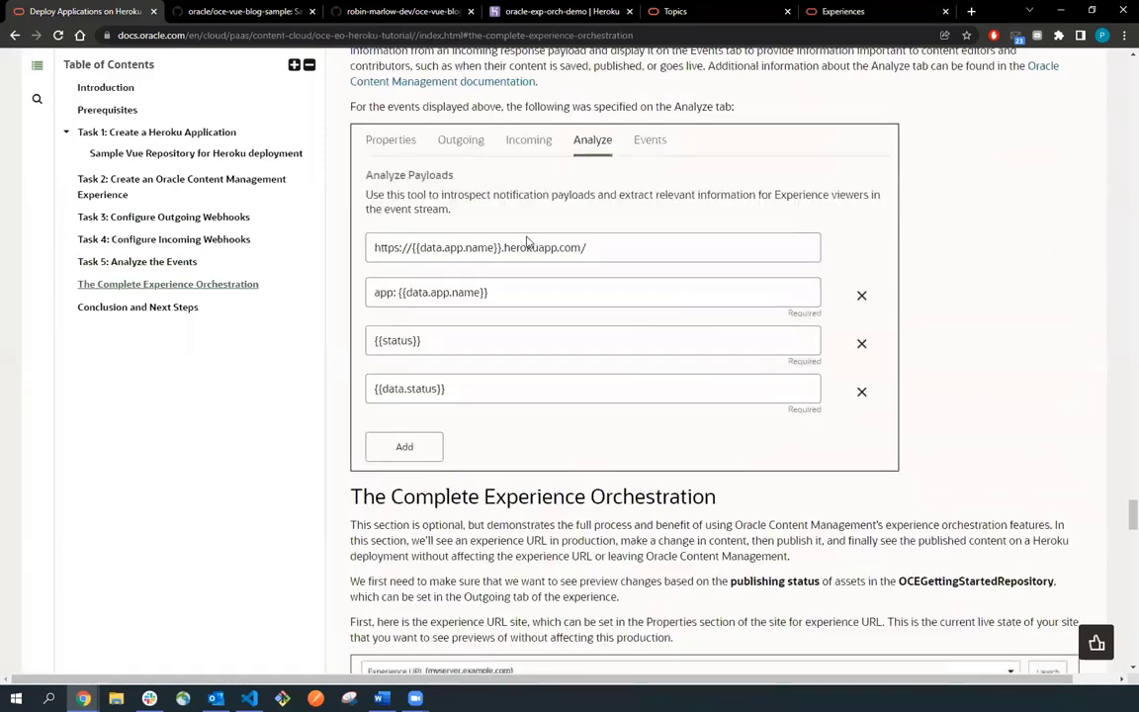
click(840, 11)
click(698, 253)
text(https://)
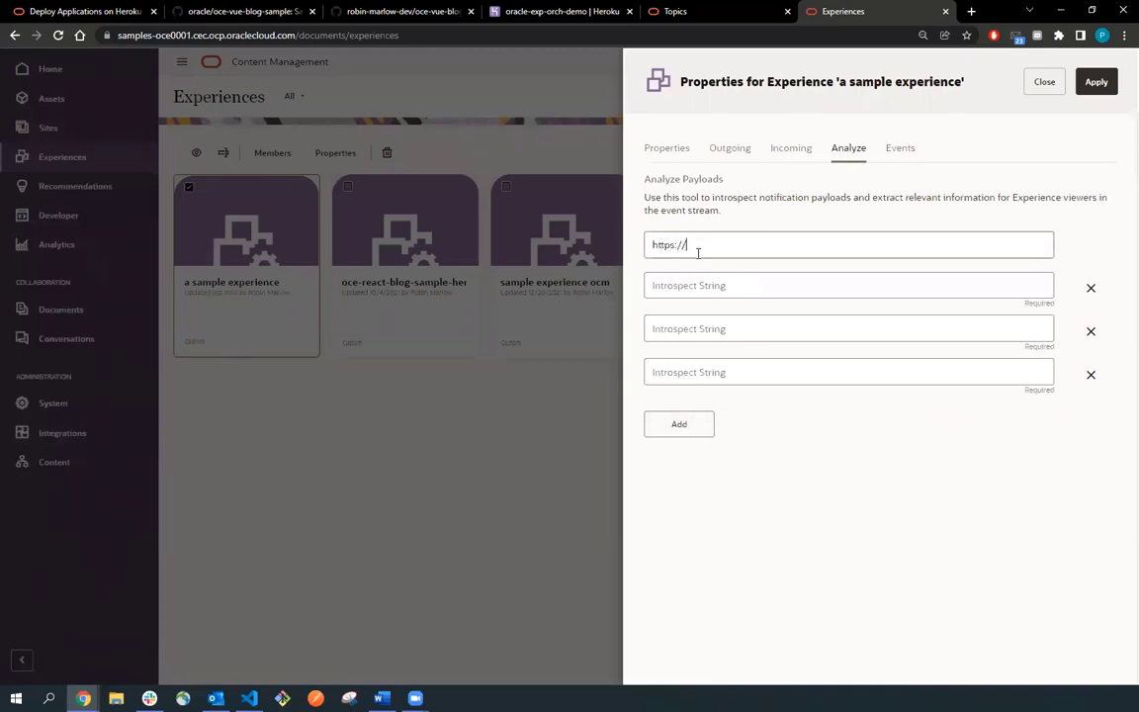
text({data.app.name}}.herokuapp.com/)
click(686, 285)
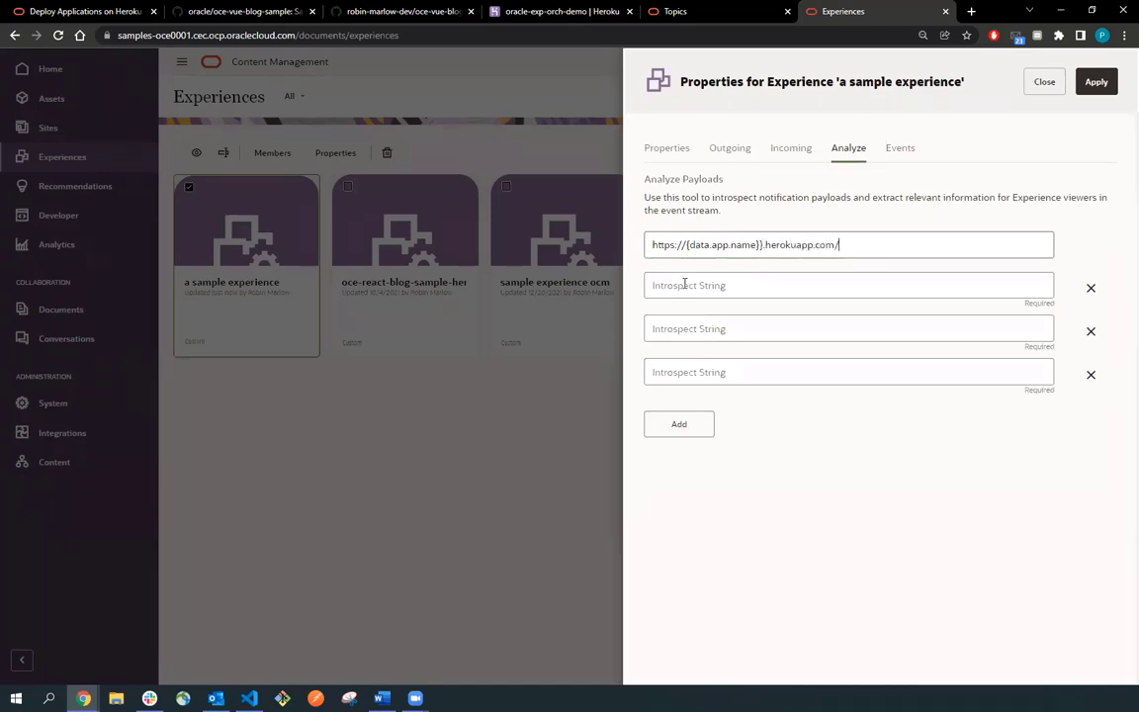
text(app:)
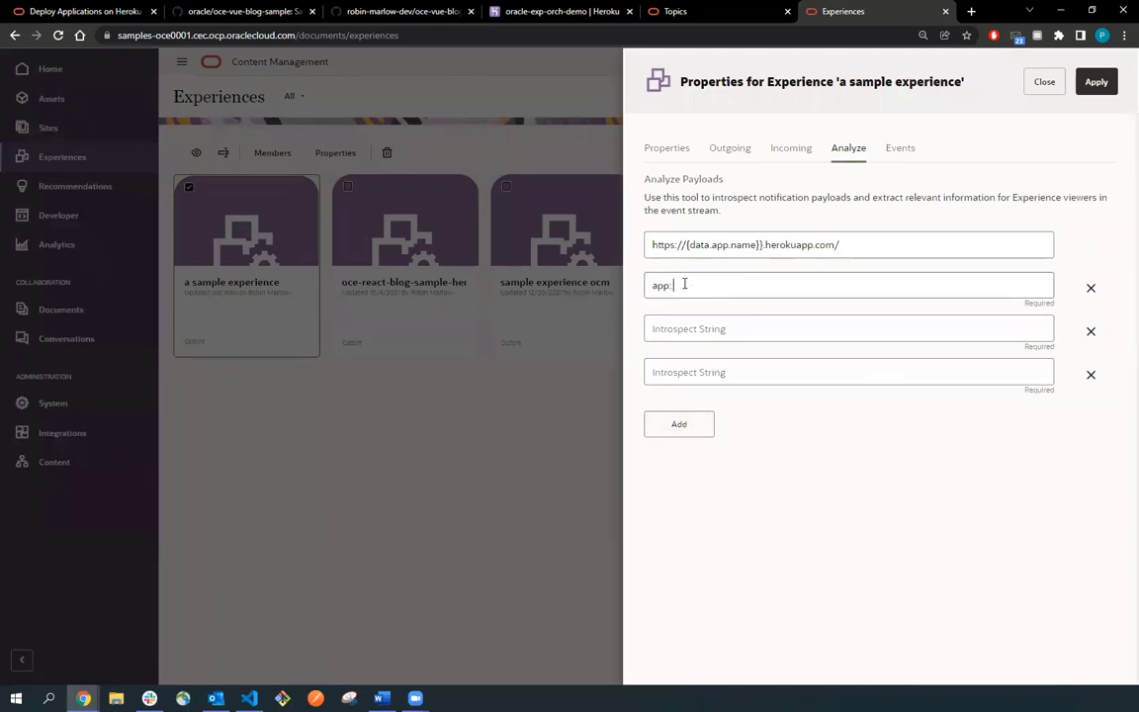
drag(762, 244, 686, 245)
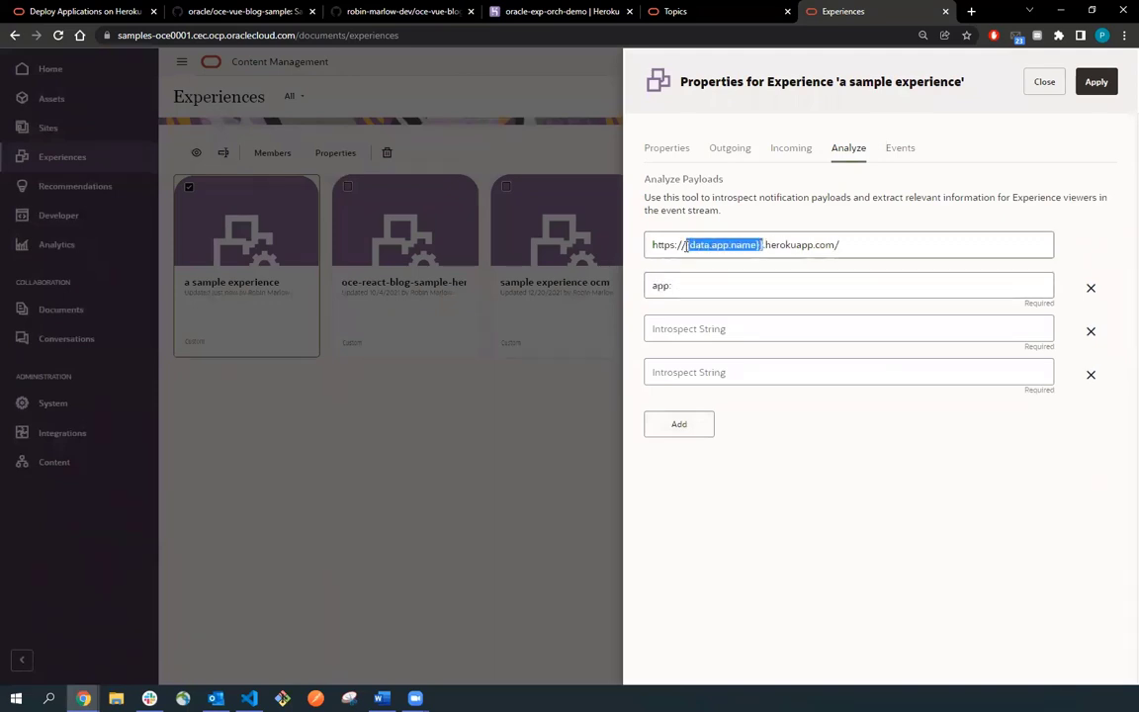
click(686, 245)
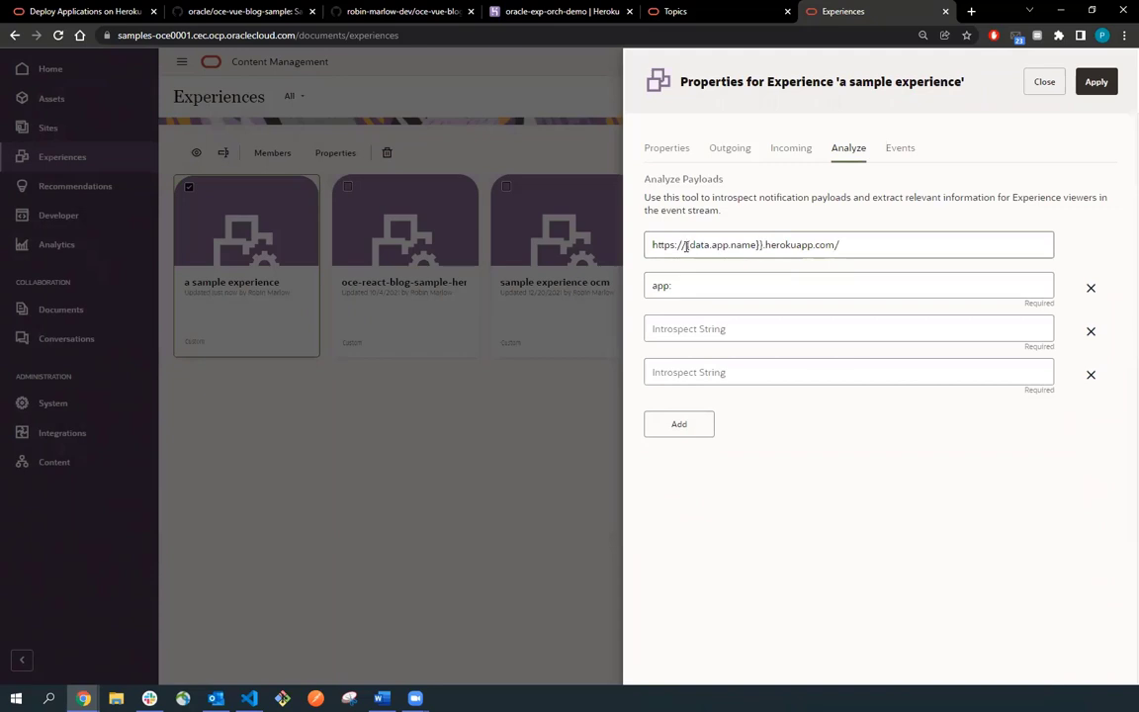
text({)
click(696, 284)
text(app:)
text({data.app.name}})
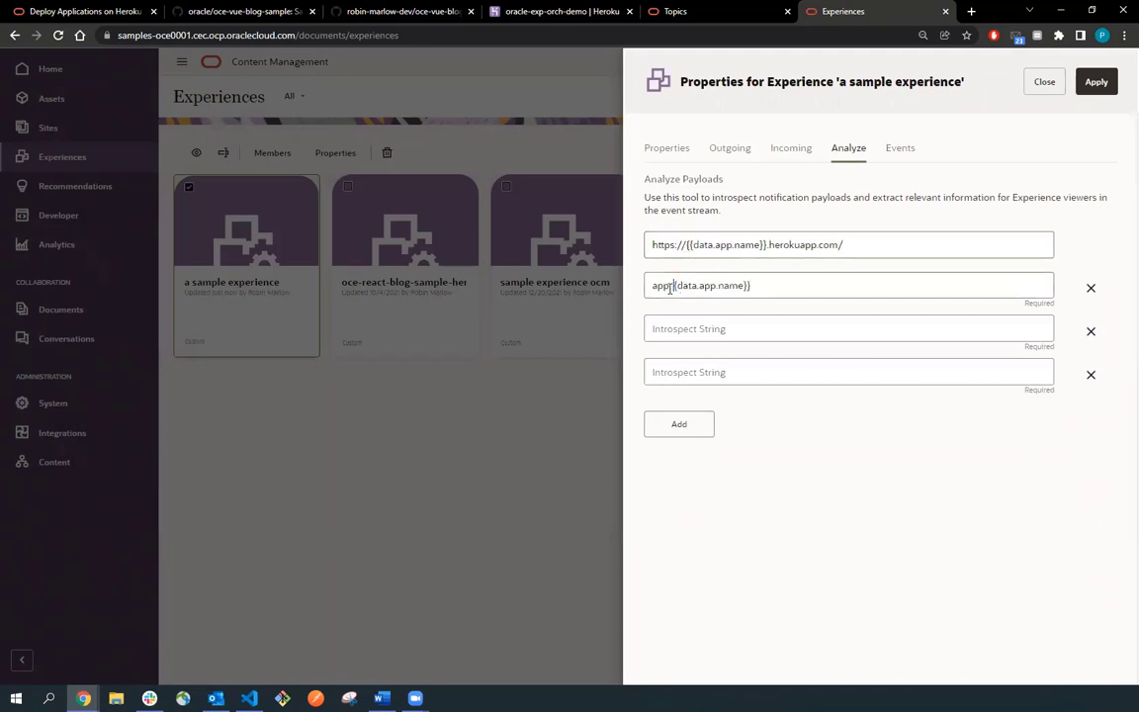
click(672, 285)
text({)
Add the {{status}} and {{data.status}} introspect strings and apply the payload settings.
click(680, 329)
text({status)
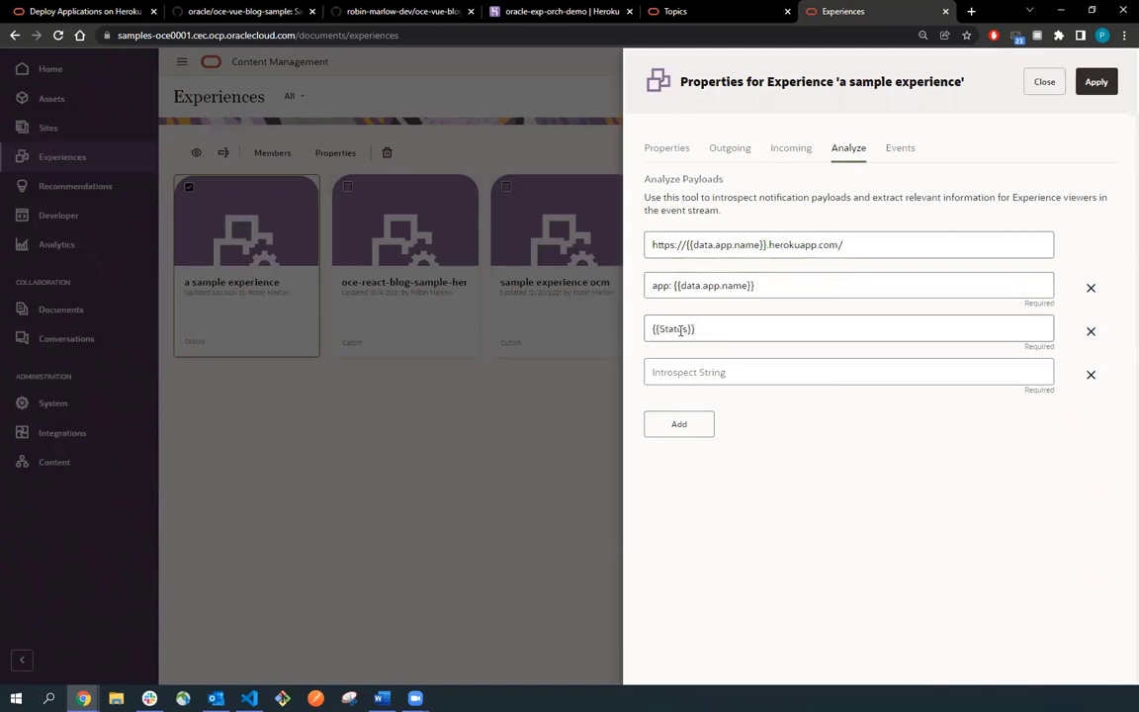
text(s)
click(694, 375)
text({{)
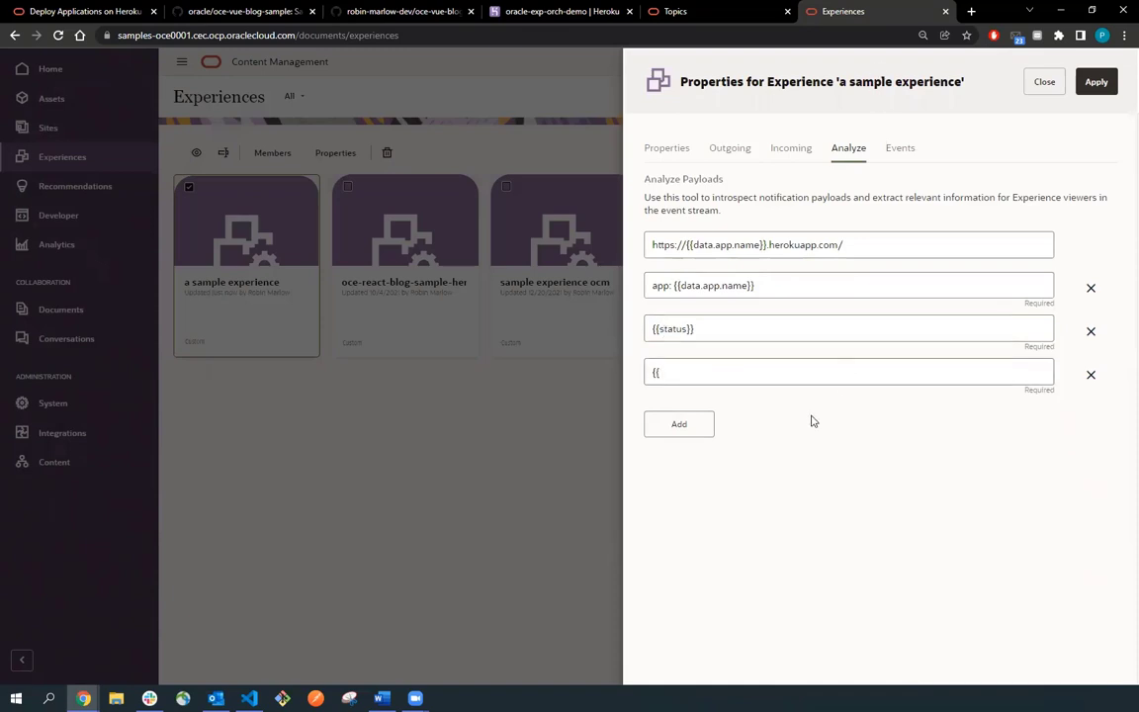
text(data.status)
click(1099, 86)
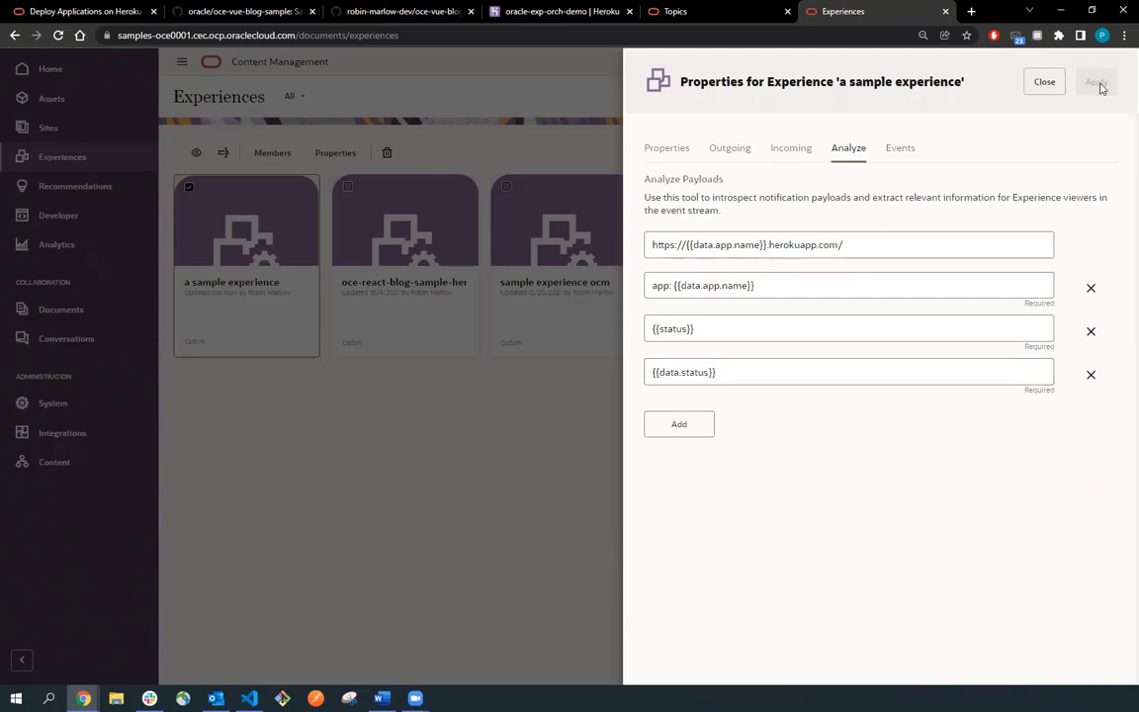
Reload the Events log to list Heroku builds with herokuapp URL, app name and succeeded status.
click(908, 150)
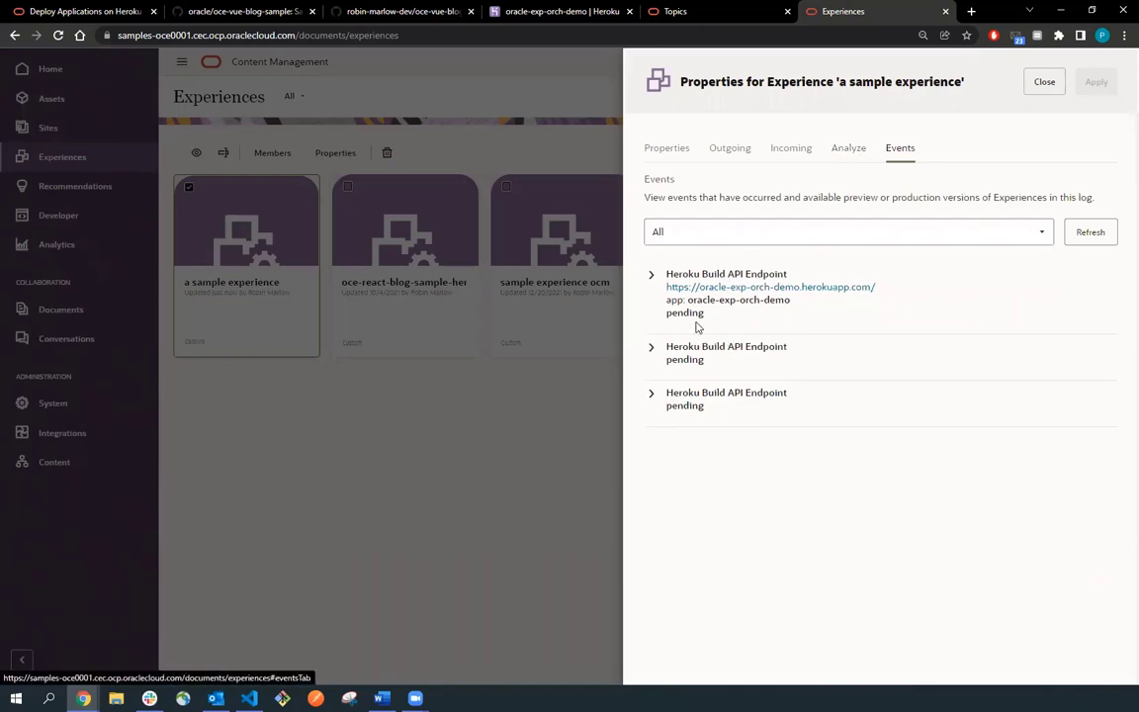
click(1091, 235)
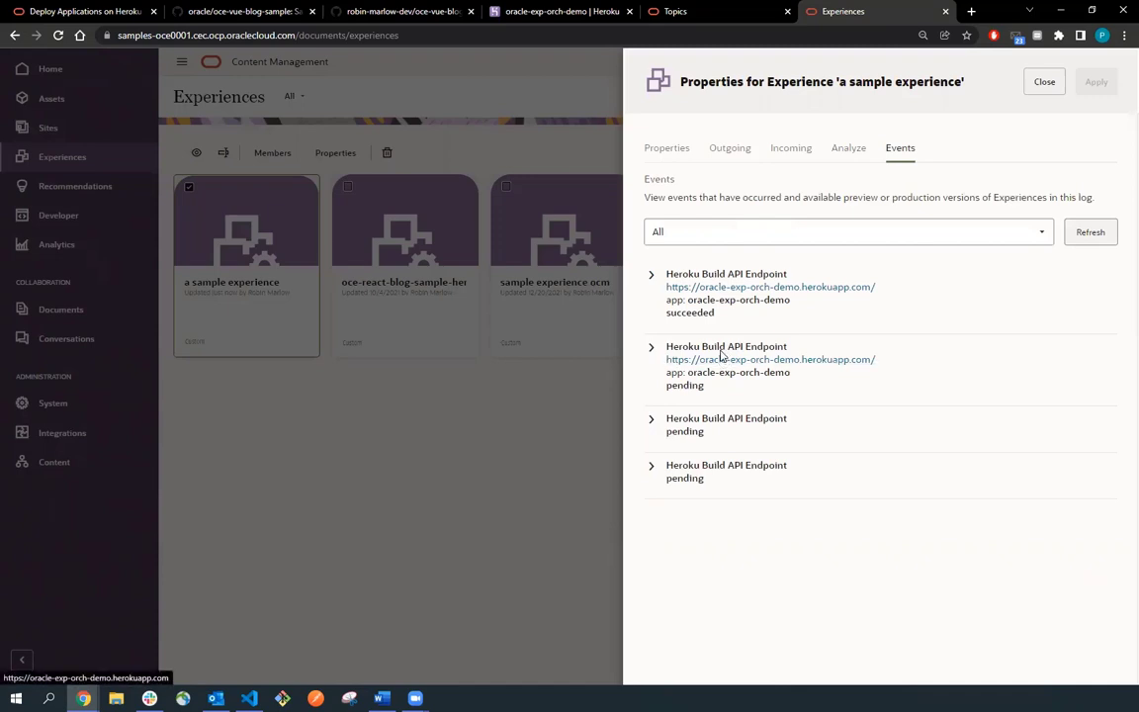
Check the Outgoing Heroku Build API Endpoint target, then close the Properties panel.
click(728, 152)
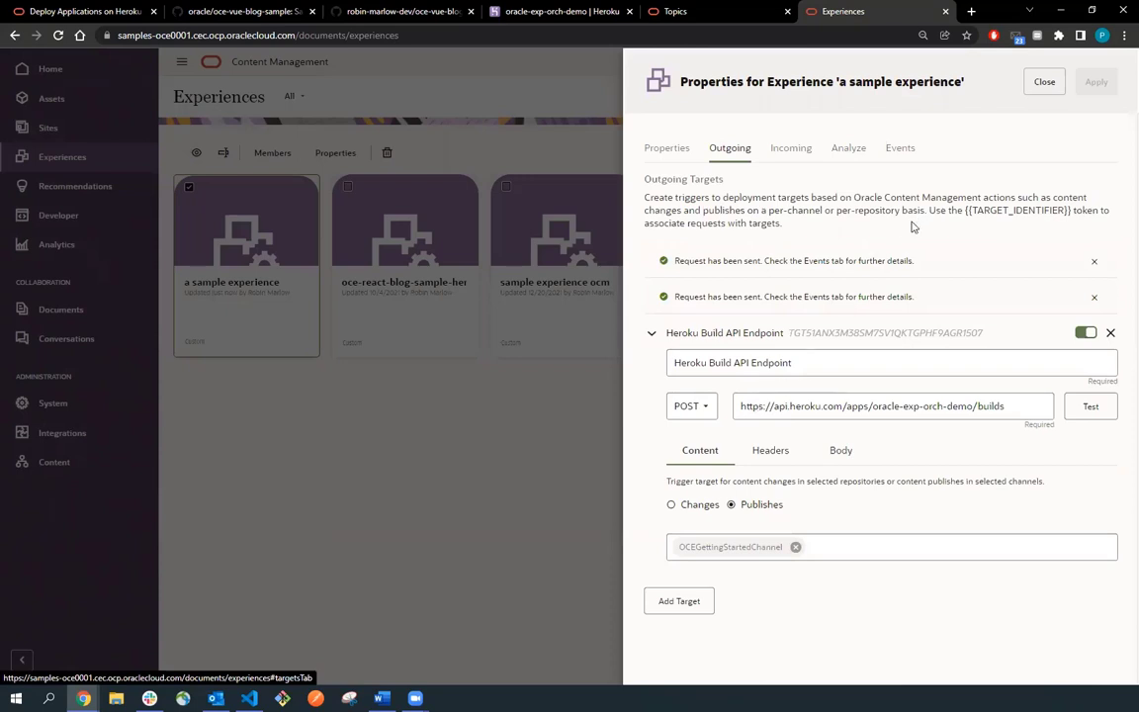
click(1045, 83)
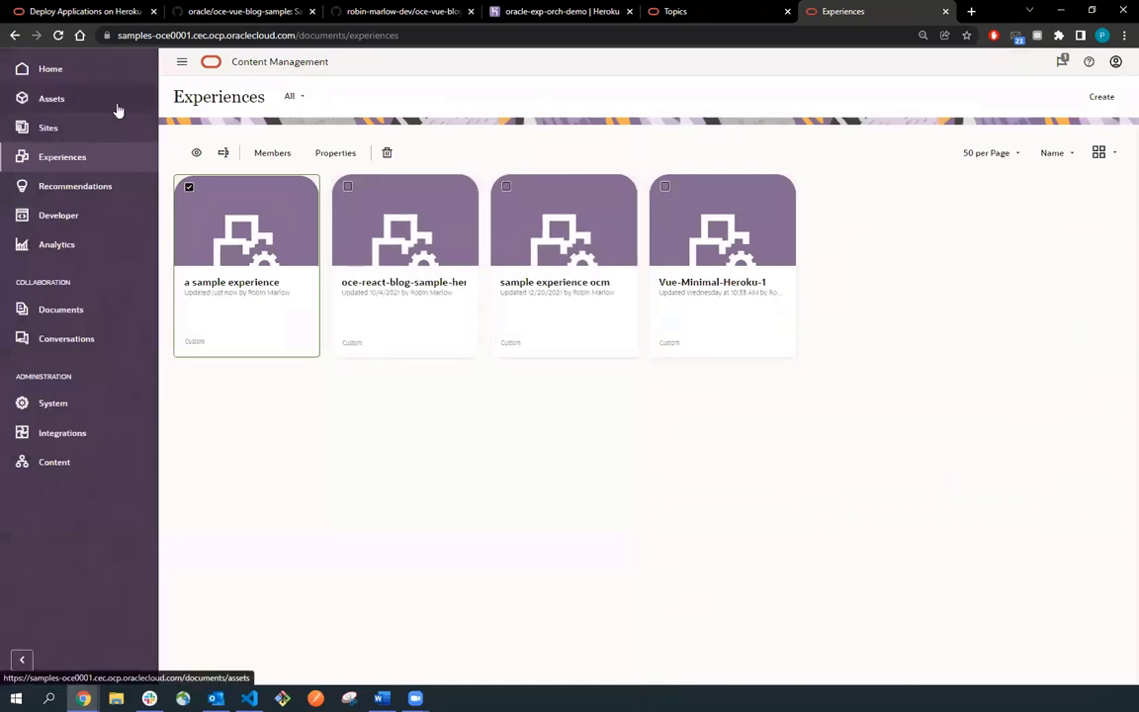
Search the assets for 'how to' and select the How To topic.
click(108, 106)
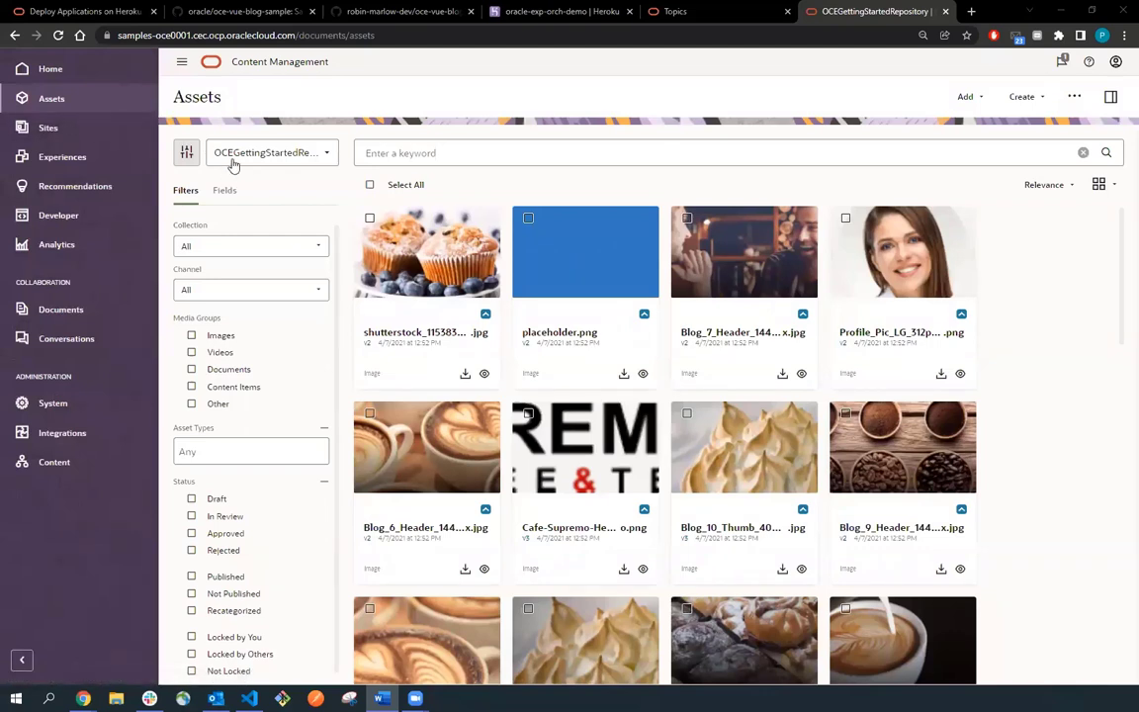
click(392, 156)
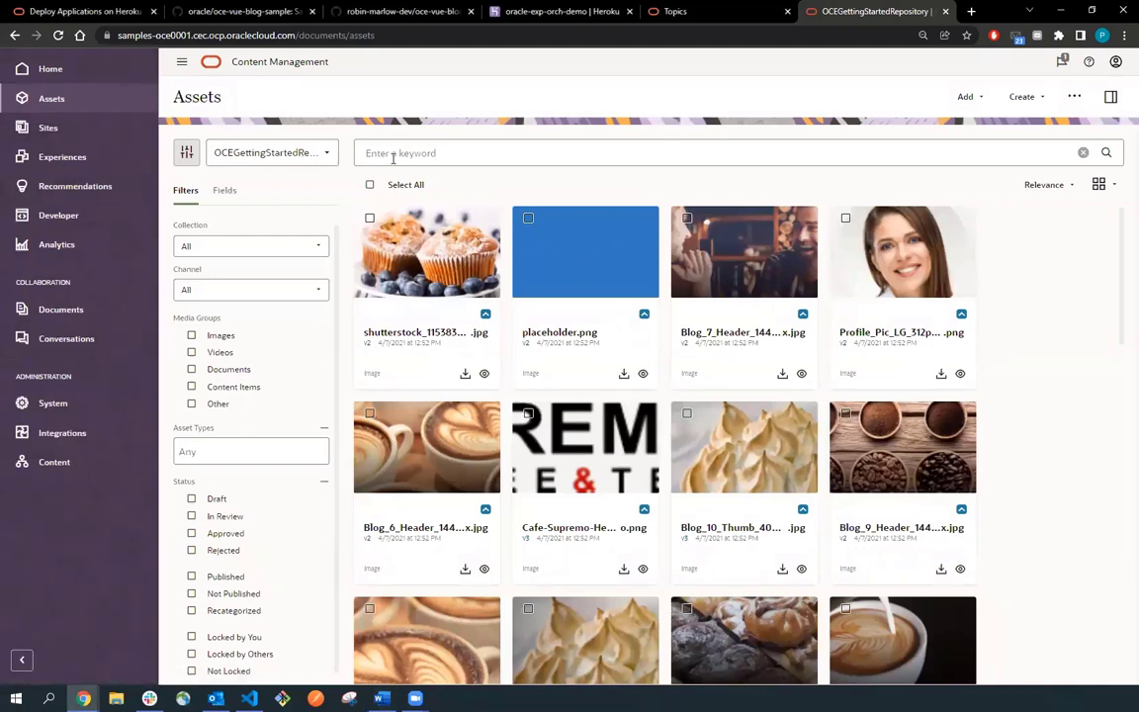
text(how to)
key(Return)
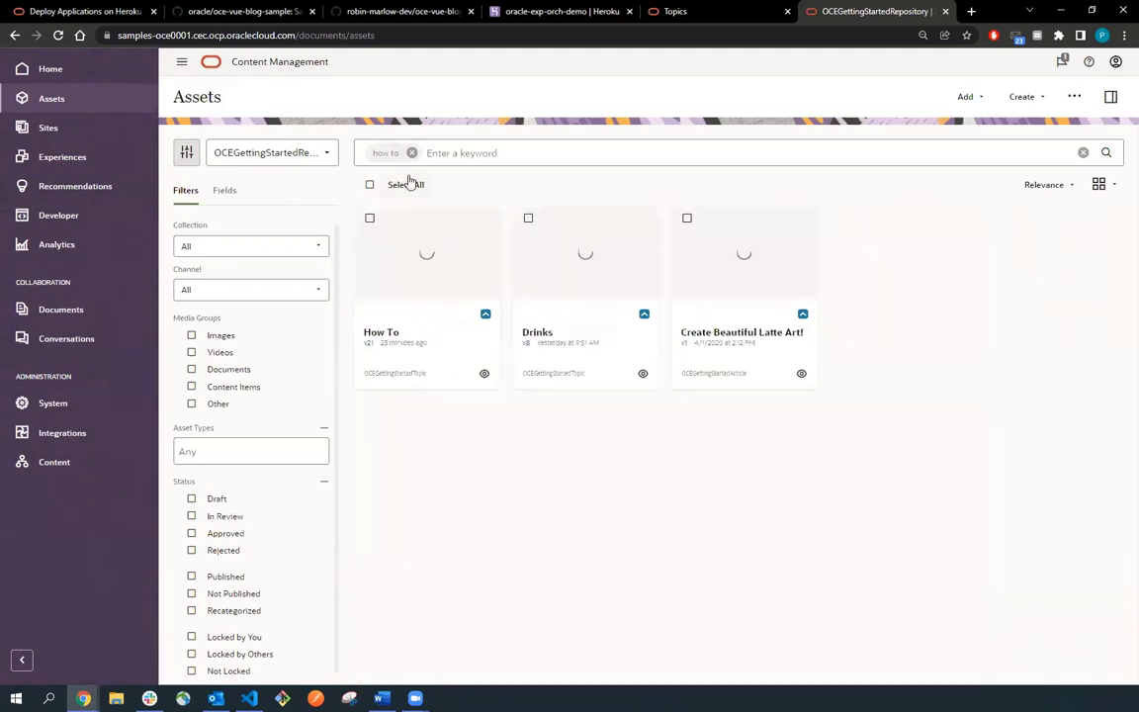
click(393, 257)
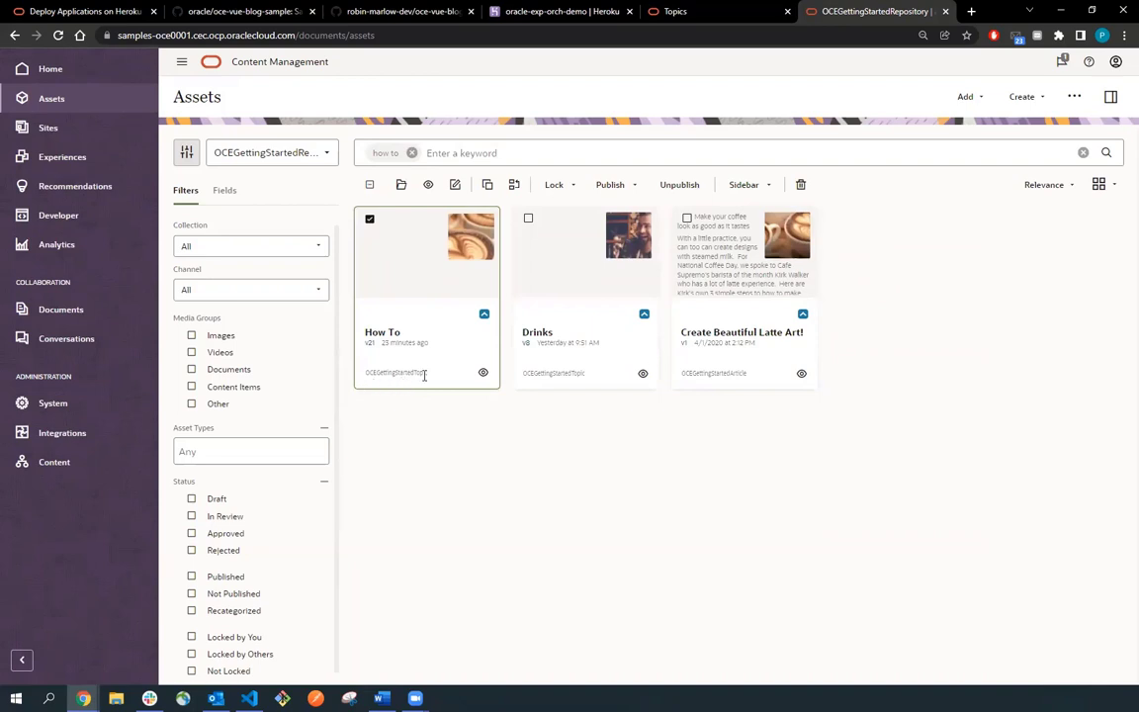
Rename the topic to 'How To Make Coffee', save it, and publish to its channel.
click(457, 186)
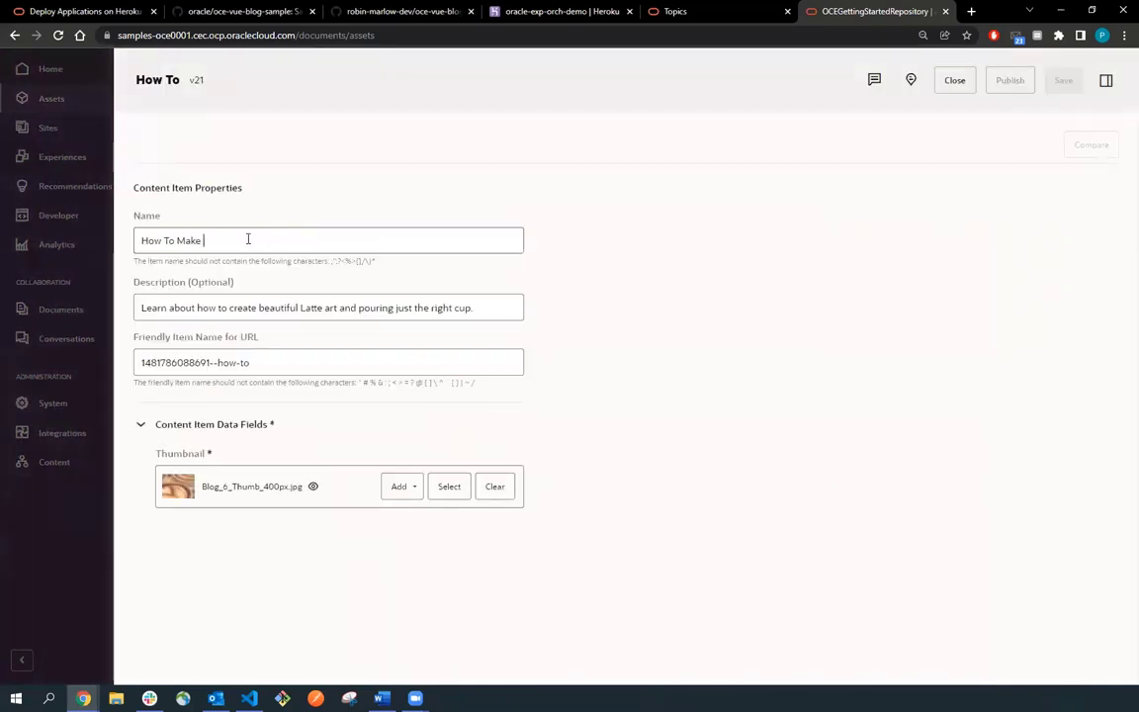
click(680, 8)
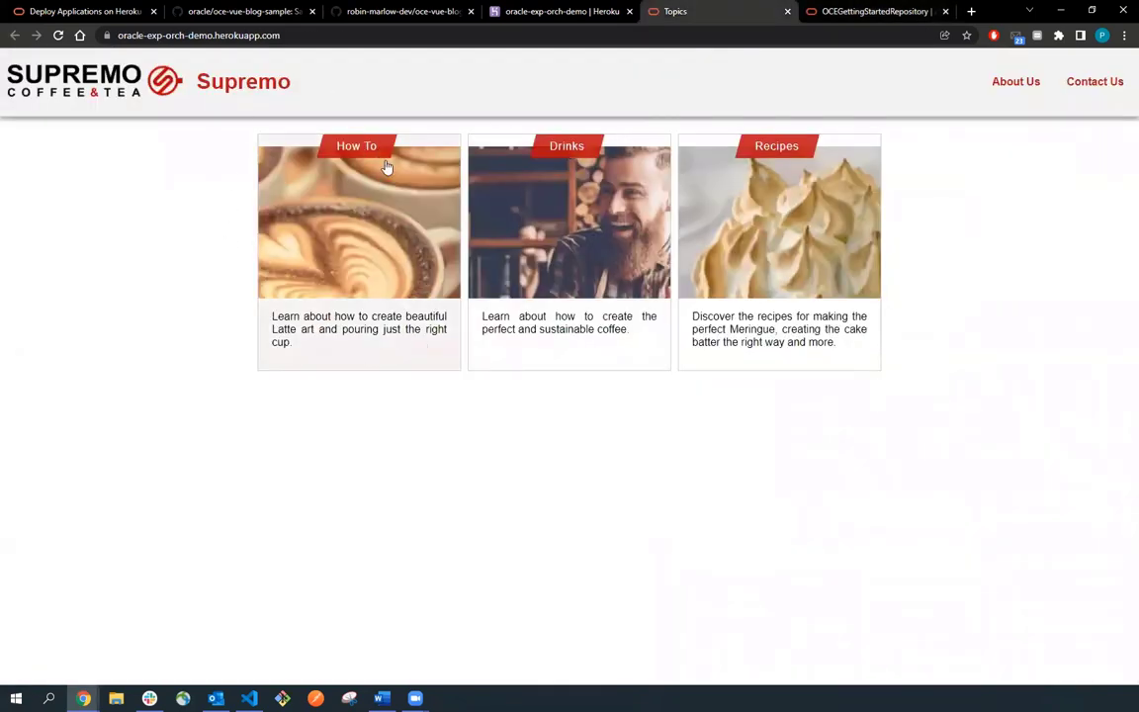
click(846, 10)
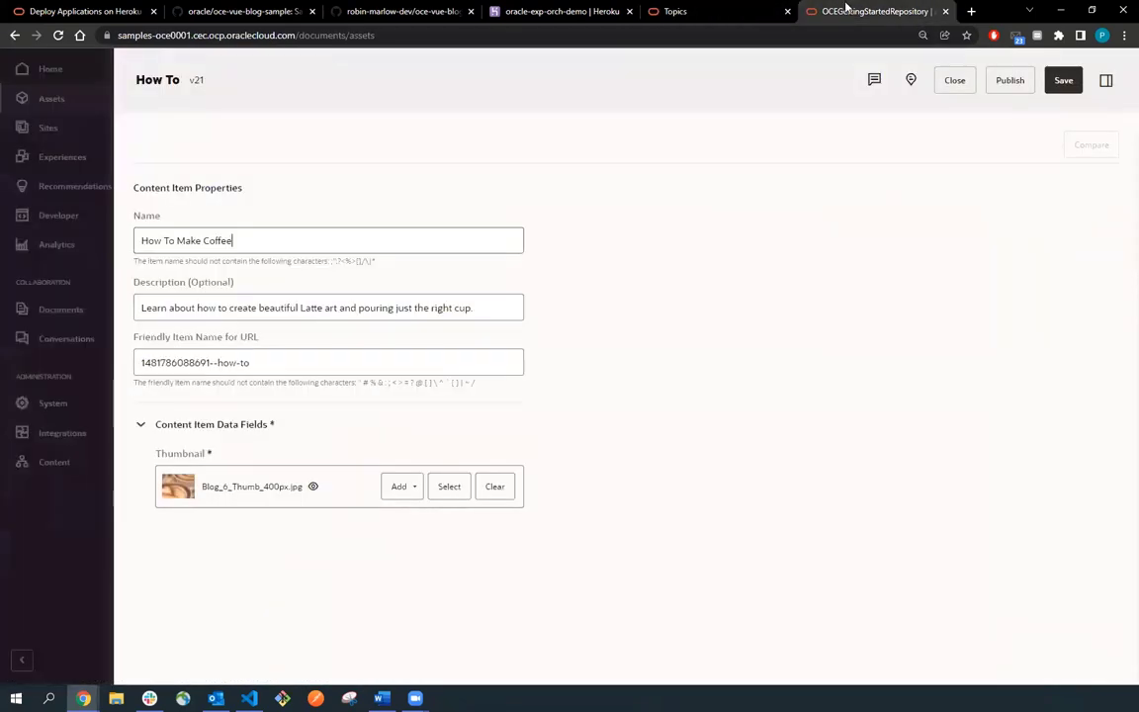
click(1009, 81)
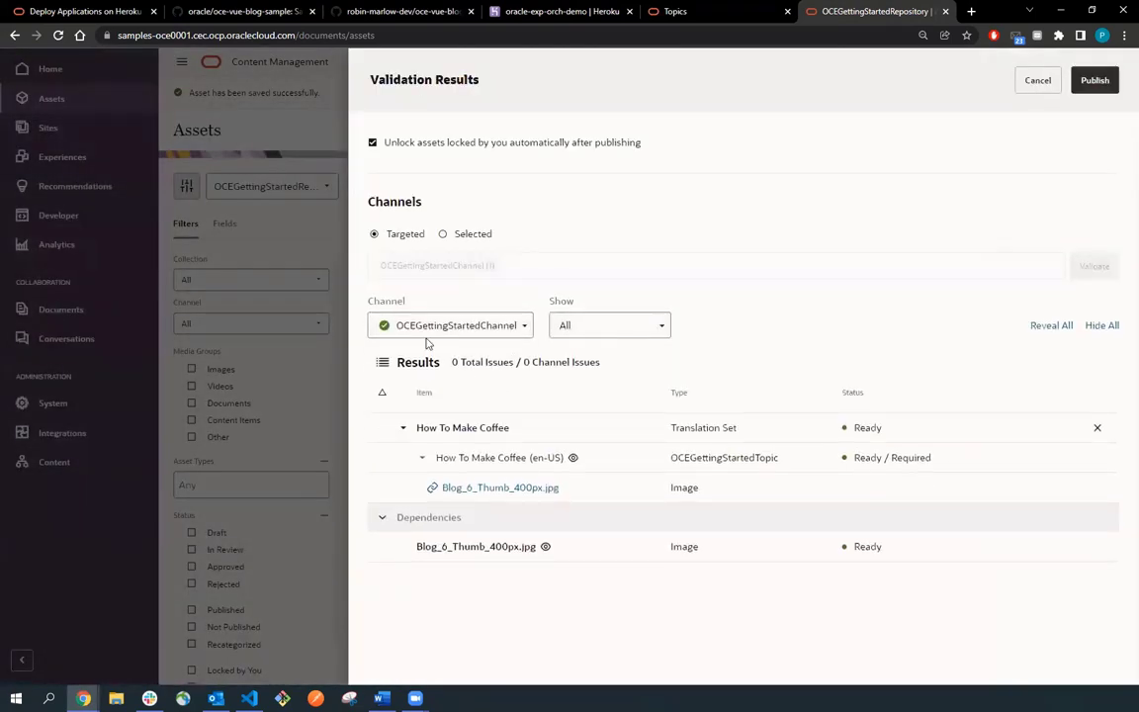
click(1093, 80)
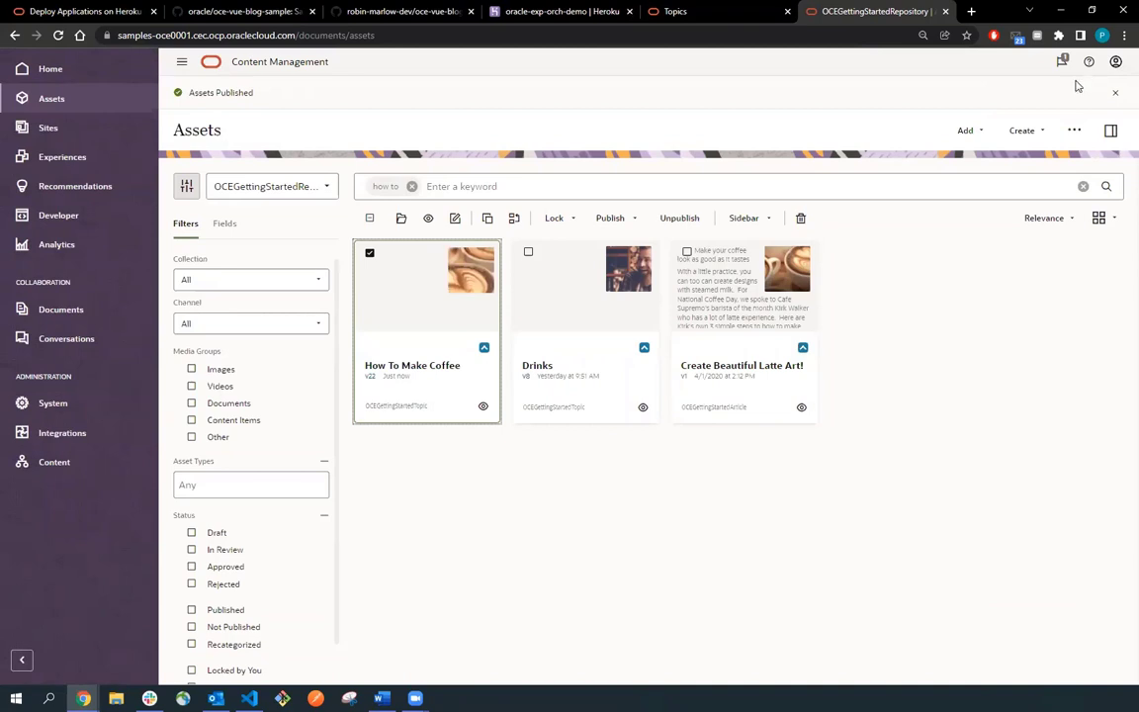
Refresh a sample experience's event log, expand the new pending build event, and check Heroku.
click(109, 157)
click(212, 213)
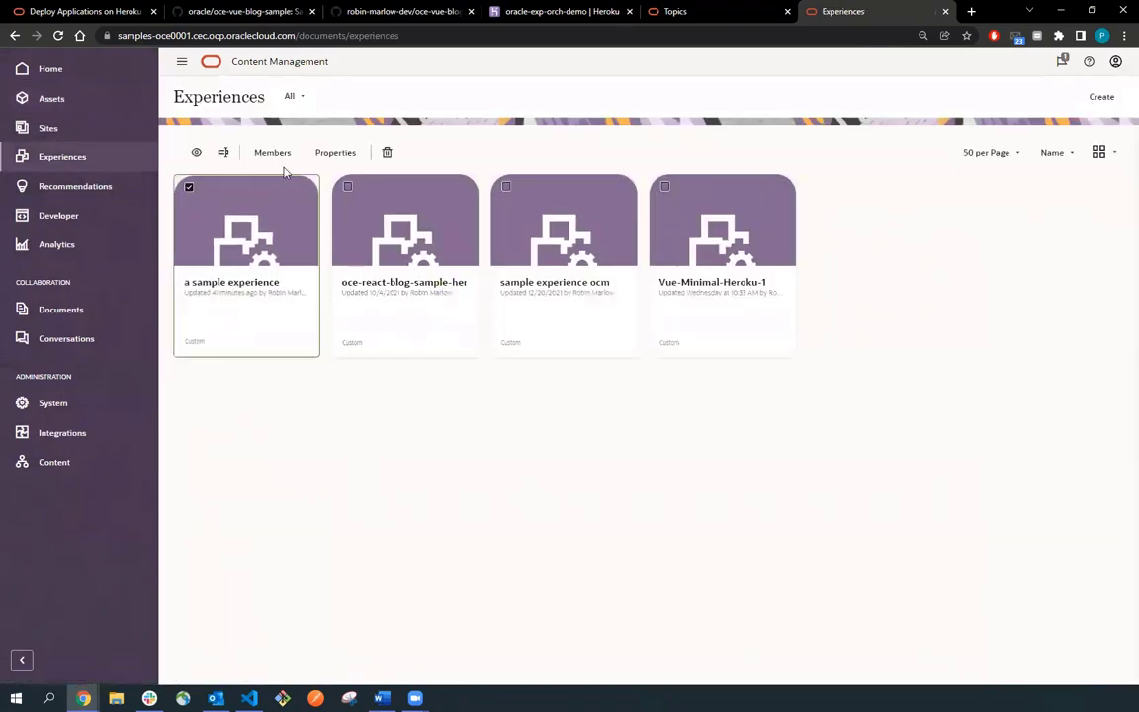
click(334, 154)
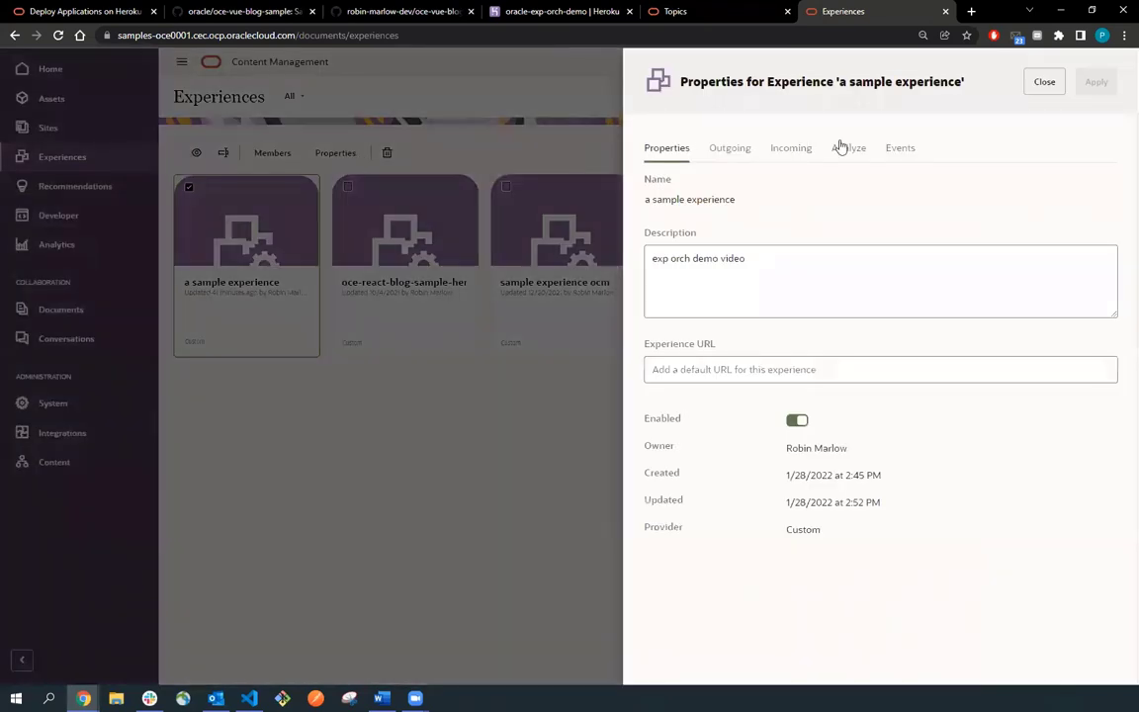
click(898, 148)
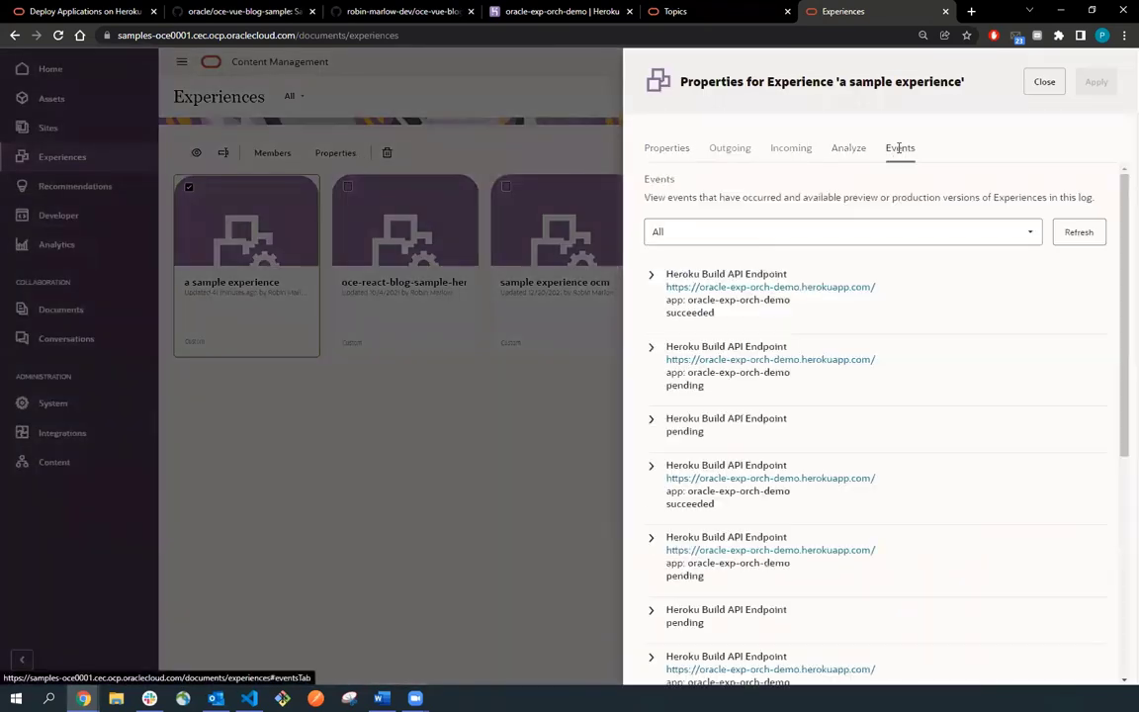
click(1078, 233)
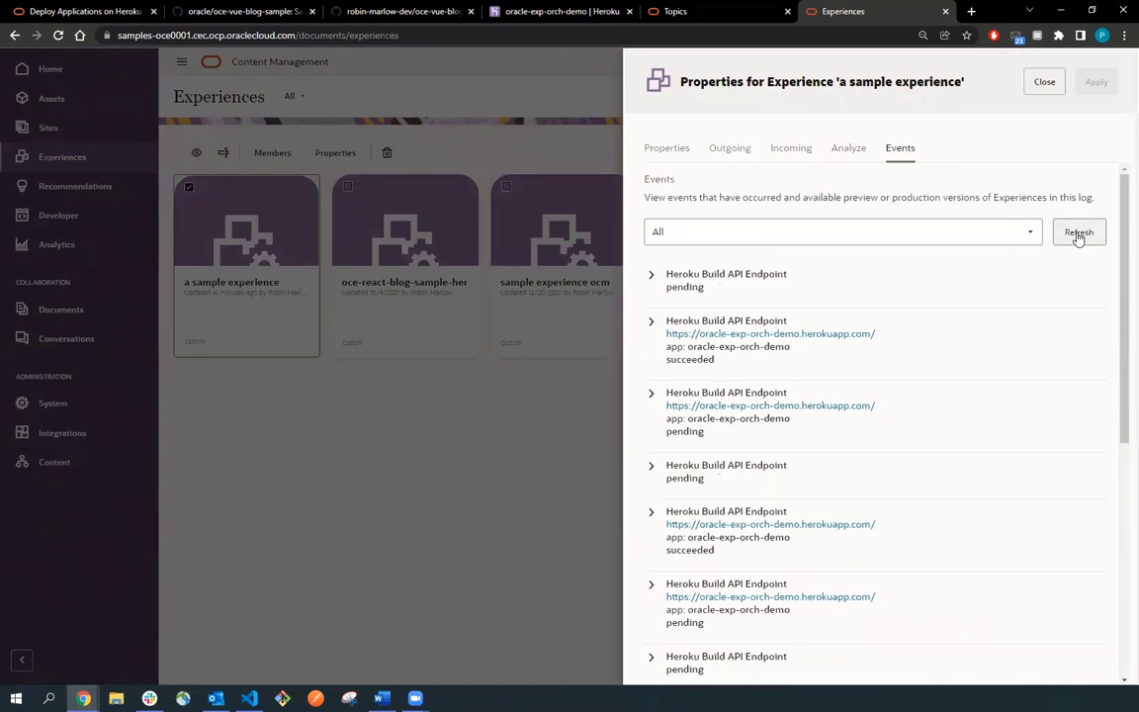
click(652, 275)
scroll(706, 393, down, 3)
scroll(706, 392, up, 1)
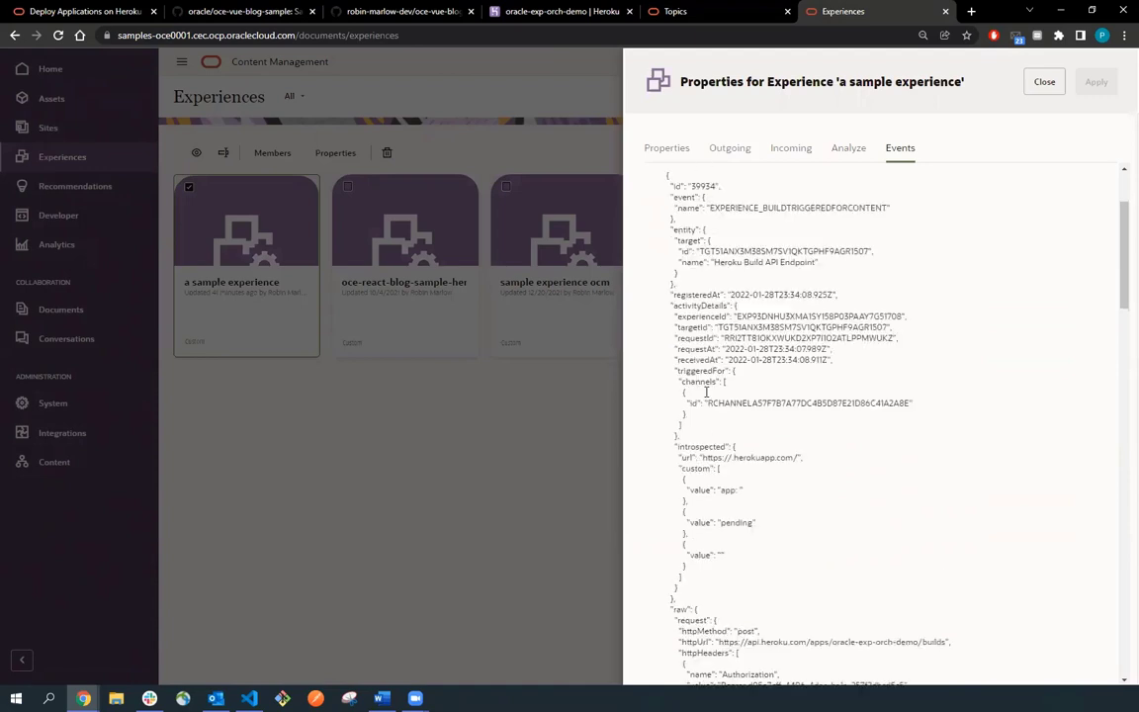
scroll(706, 392, up, 3)
click(554, 11)
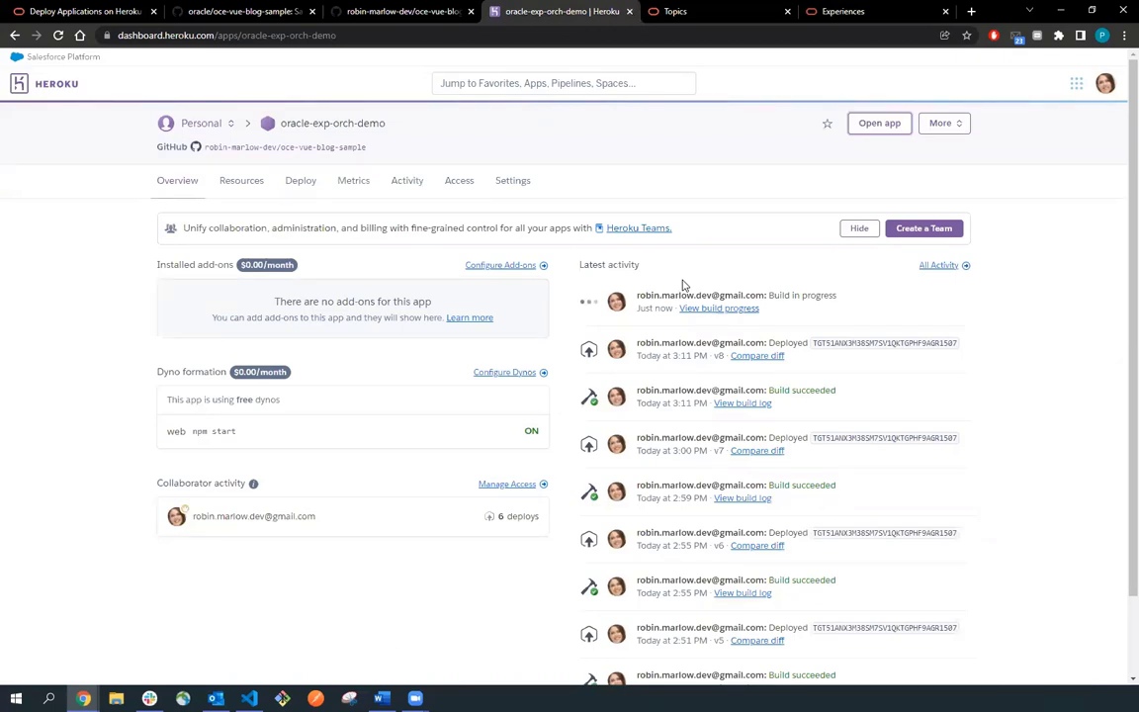
click(870, 8)
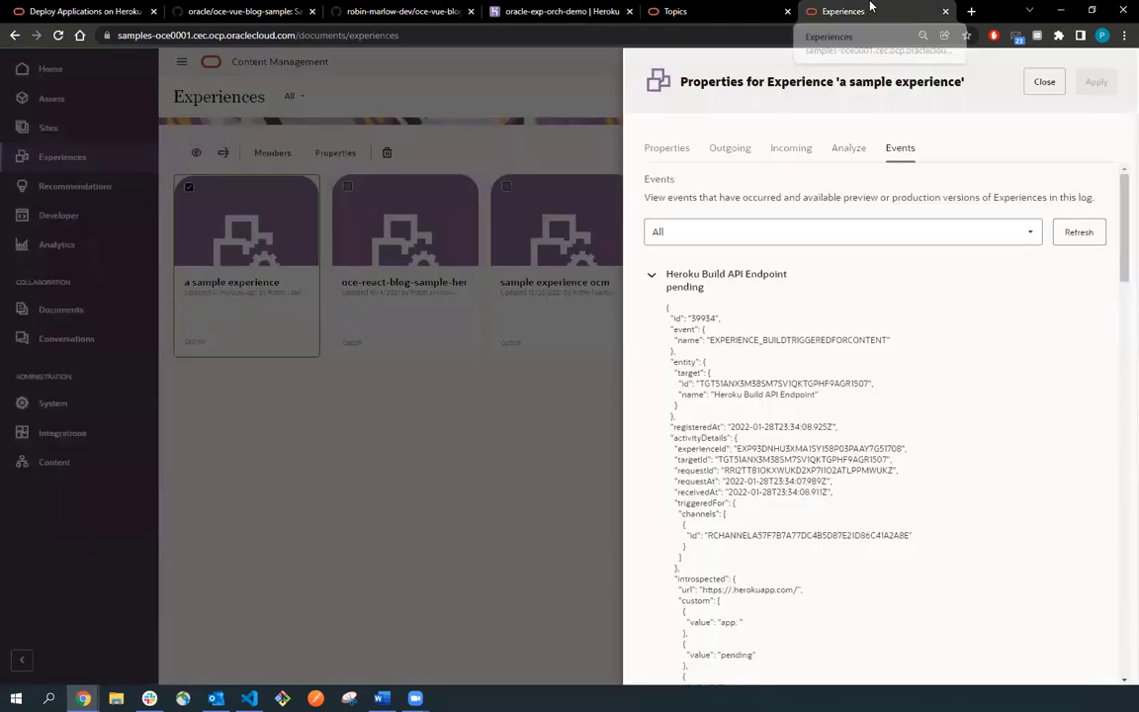
Preview a sample experience through the Heroku Build API Endpoint URL.
click(1043, 81)
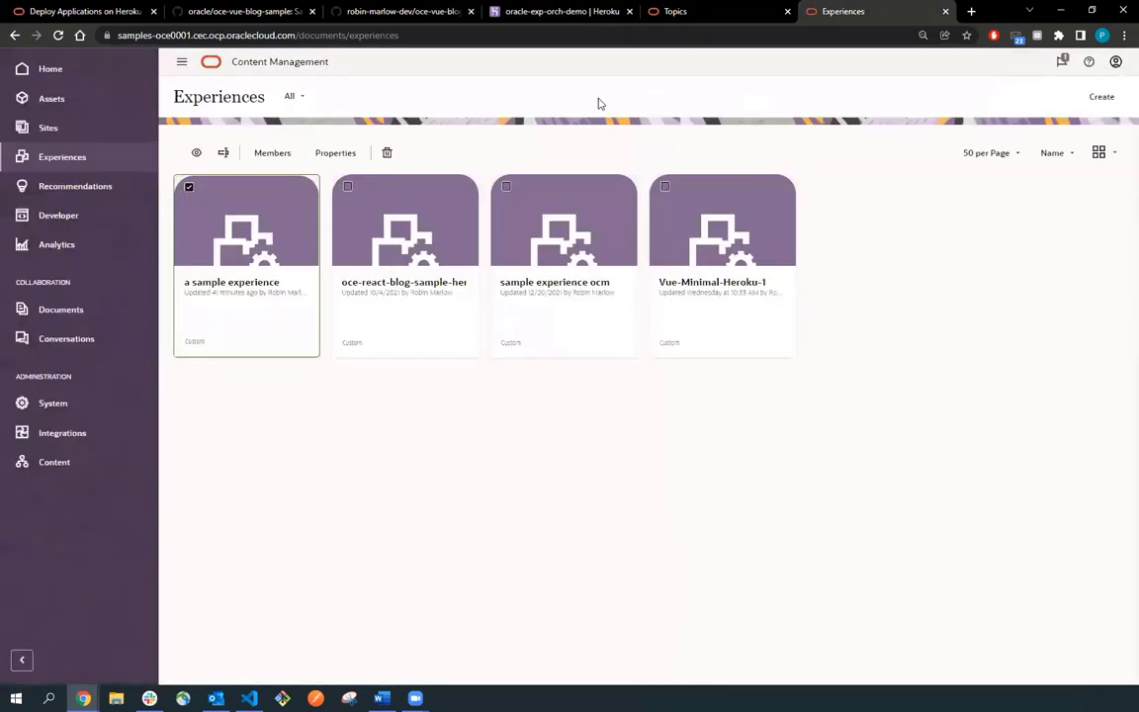
click(195, 153)
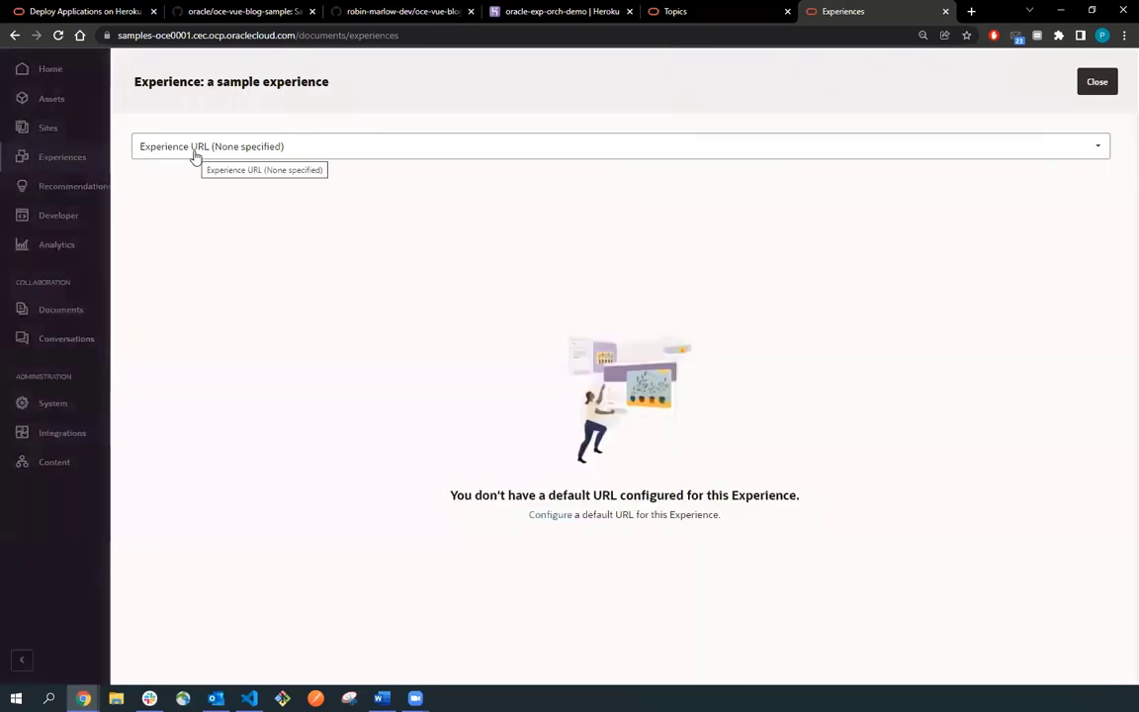
click(157, 151)
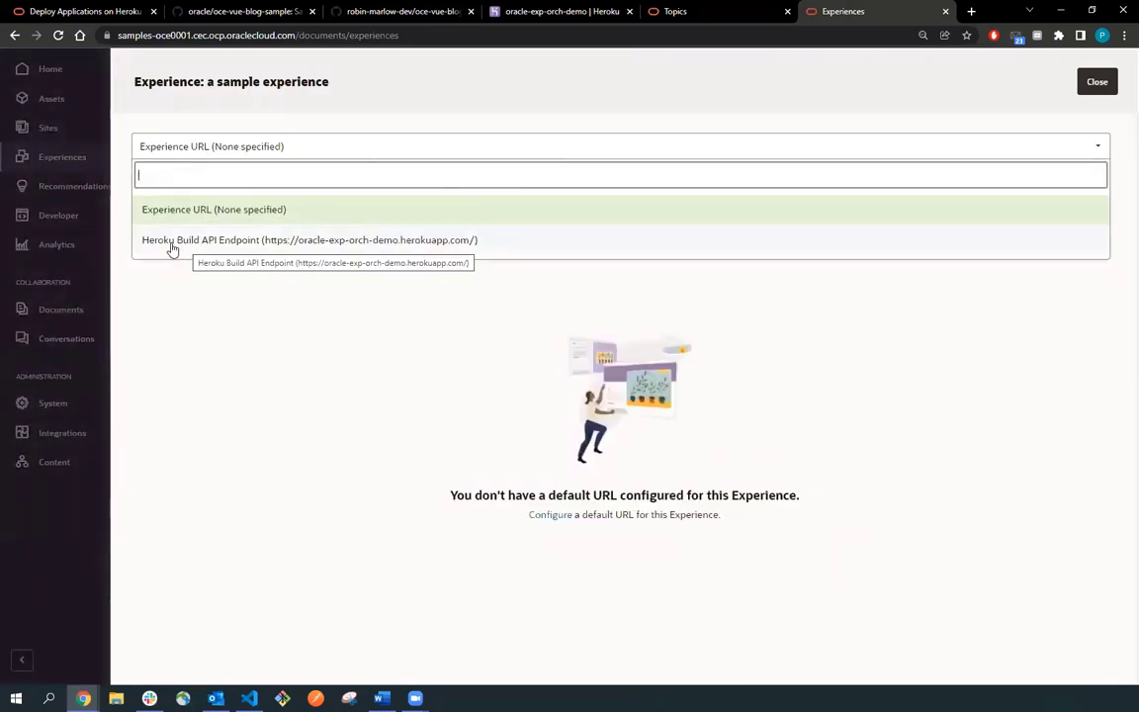
click(254, 249)
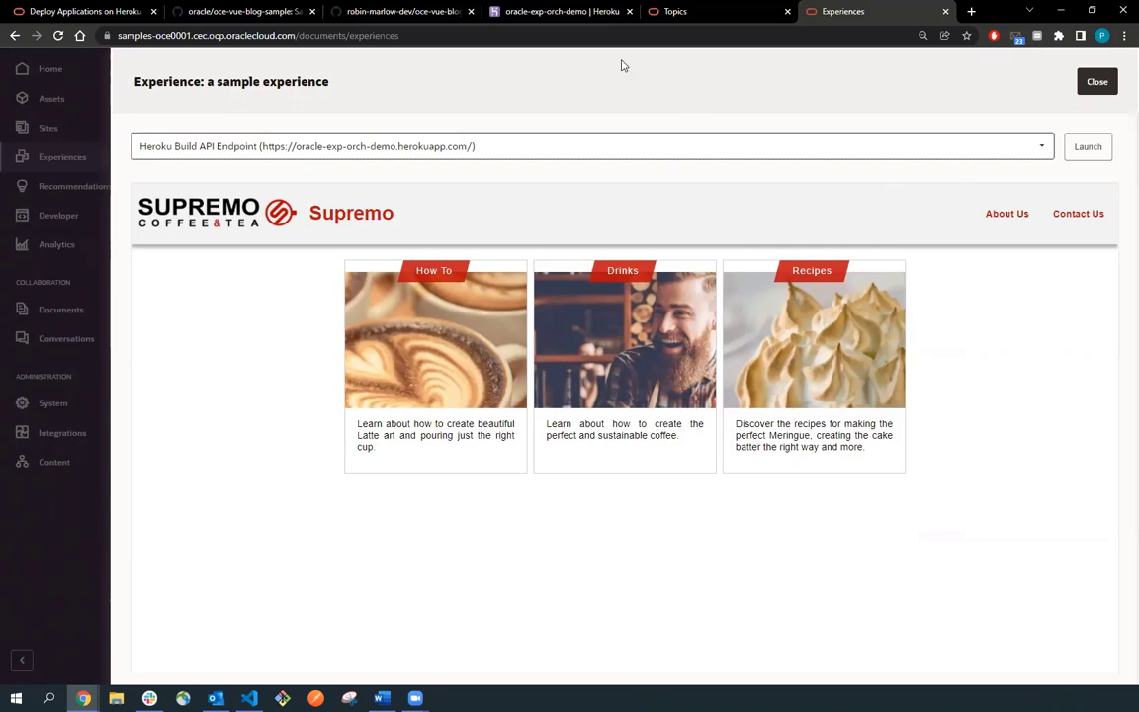
Confirm the latest Heroku deploy and open the deployed Supremo app.
click(556, 11)
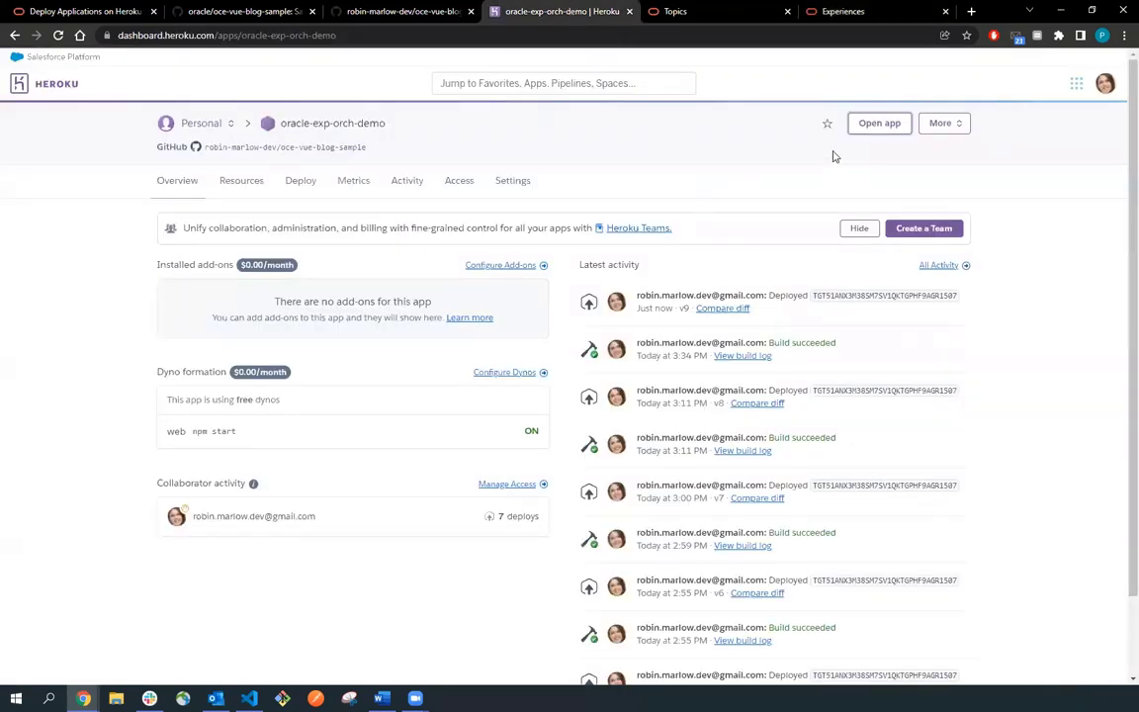
click(866, 126)
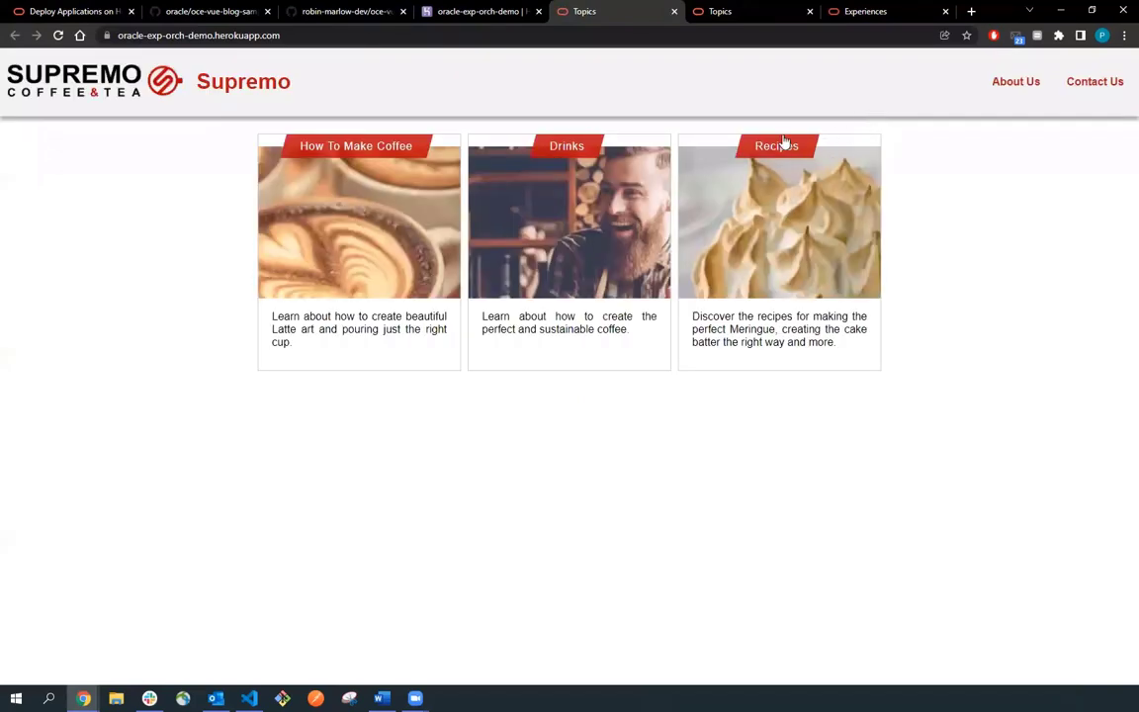
click(858, 11)
Reopen the preview on the Heroku Build API Endpoint and launch the site in a new tab.
click(1084, 86)
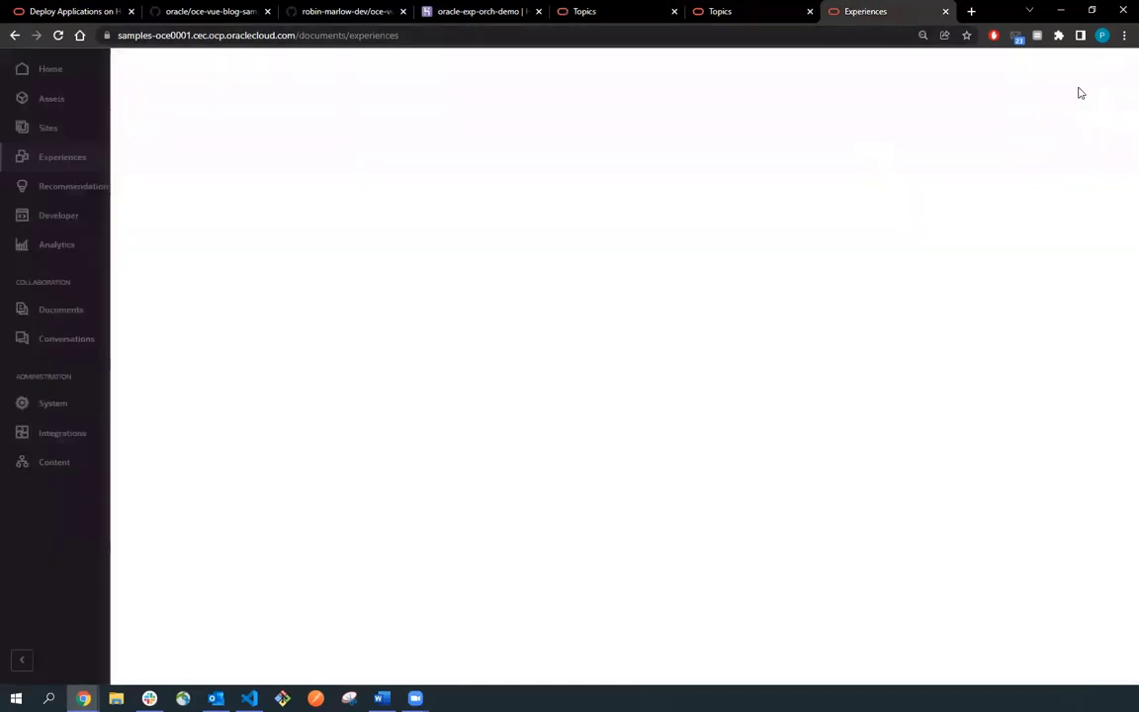
click(197, 154)
click(472, 148)
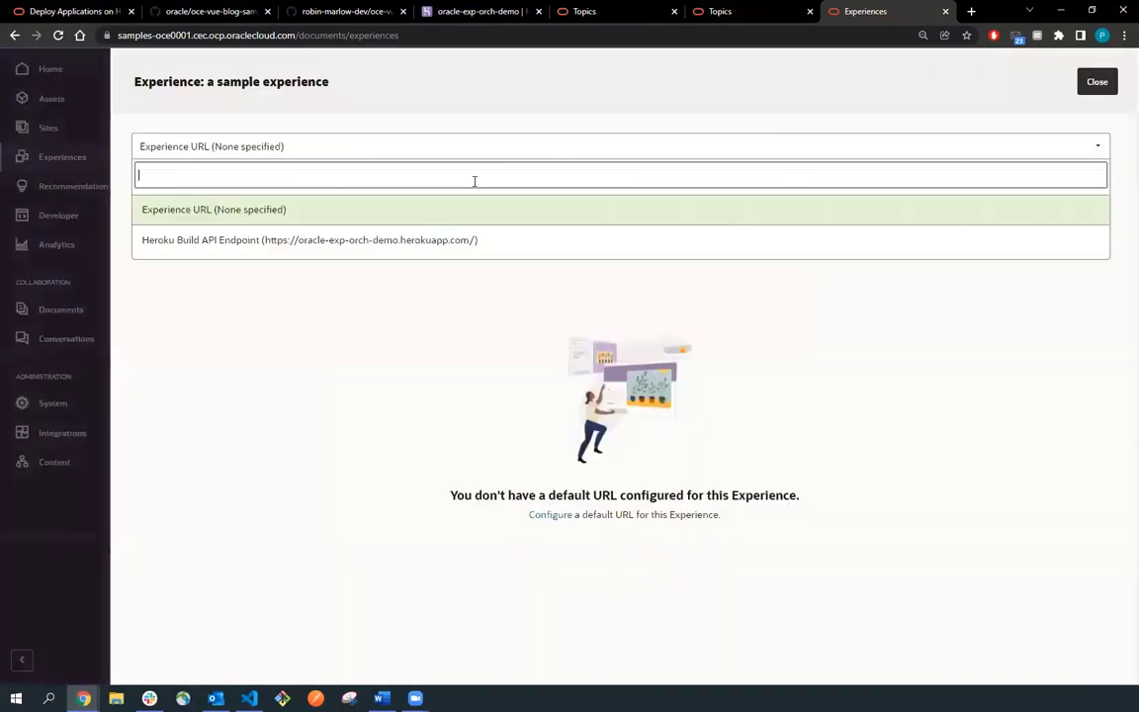
click(419, 242)
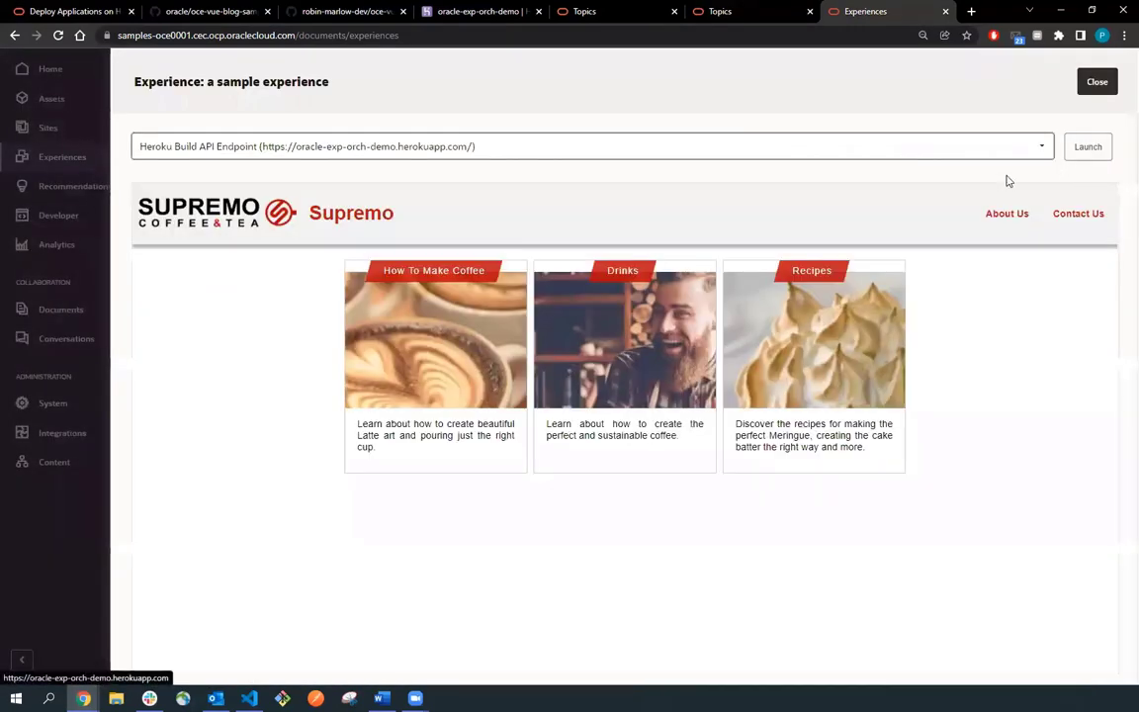
click(1088, 147)
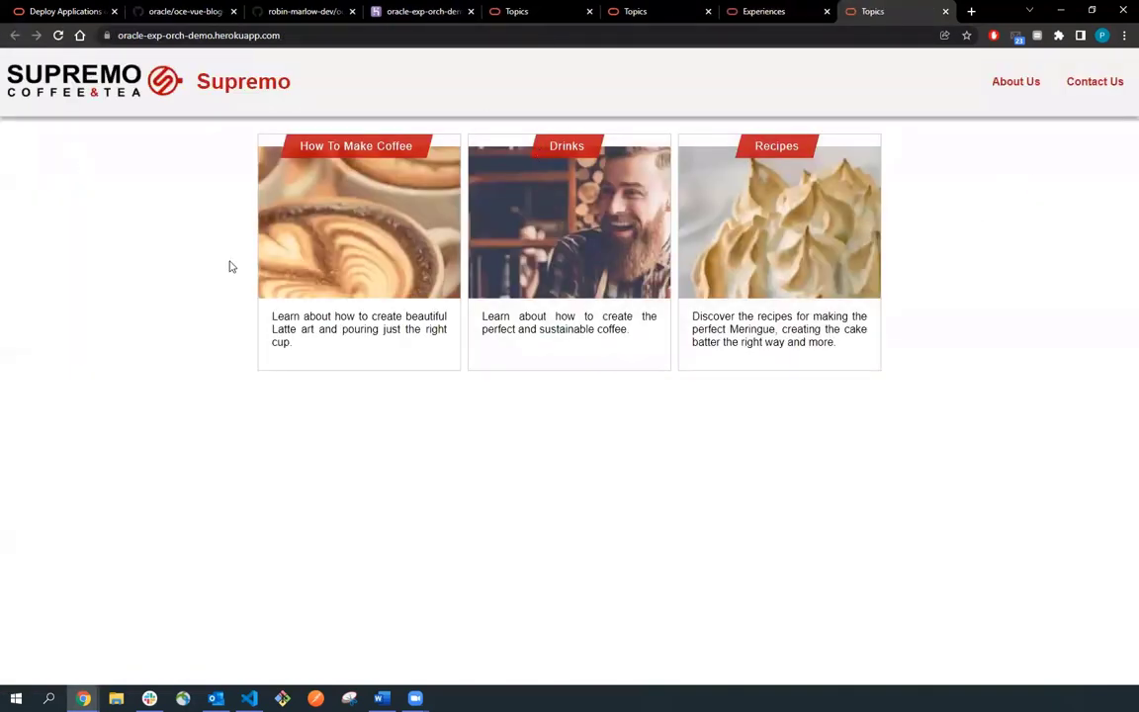